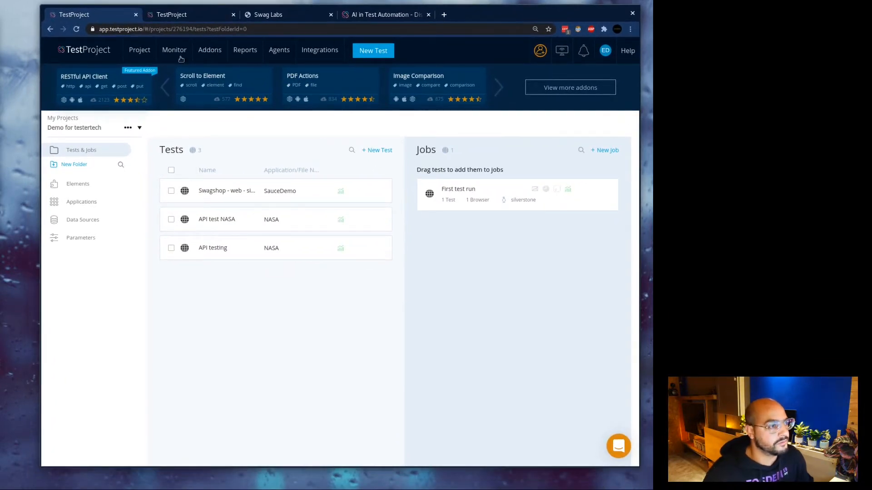
Open the project list and close it again.
mouse_move(508, 194)
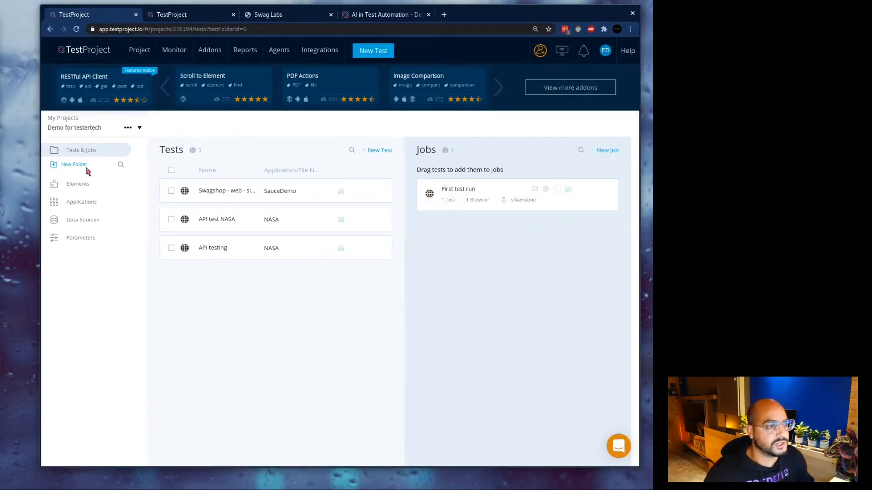
left_click(77, 128)
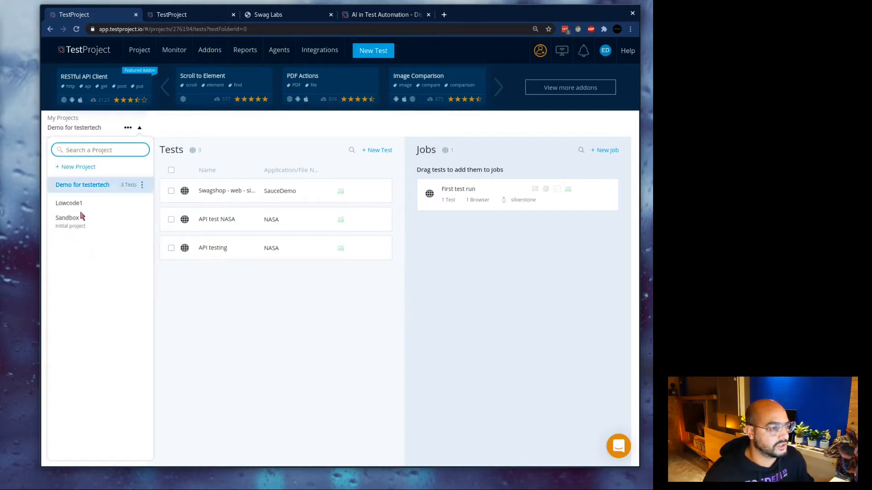
left_click(262, 359)
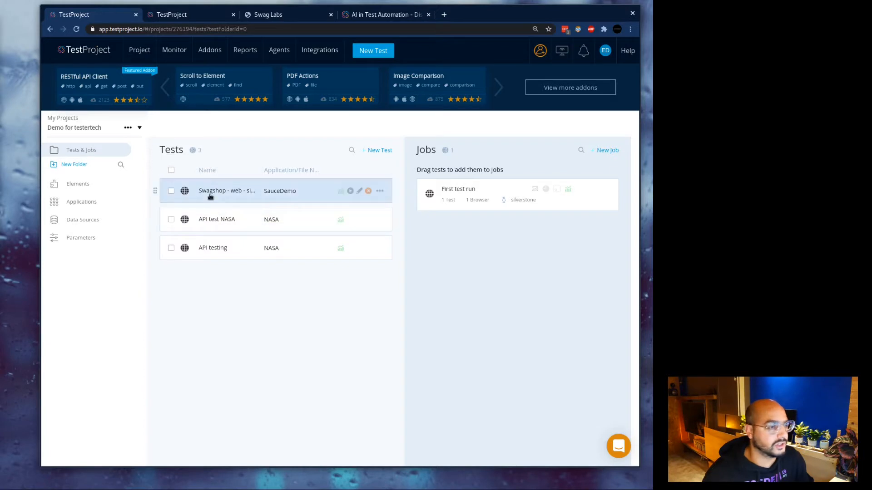
Drag Swagshop, API test NASA and API testing into First test run and confirm its 4 tests.
left_click_drag(211, 196, 447, 191)
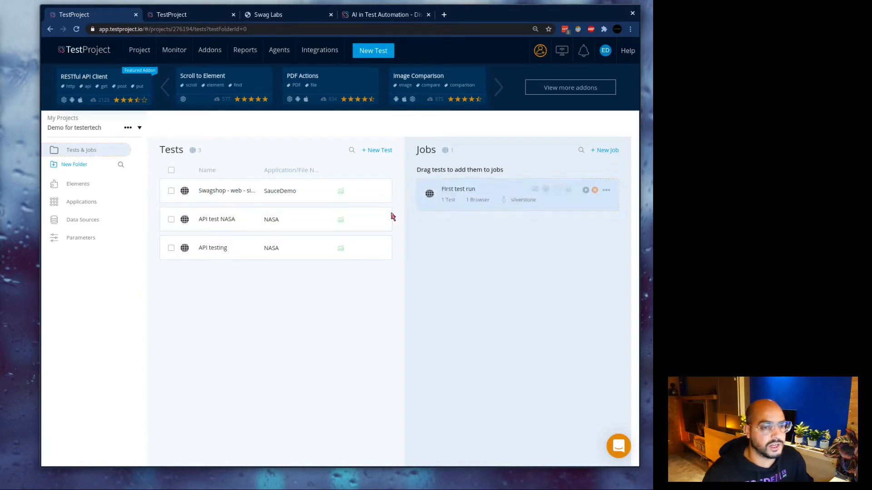
left_click_drag(225, 222, 456, 200)
left_click_drag(235, 247, 479, 196)
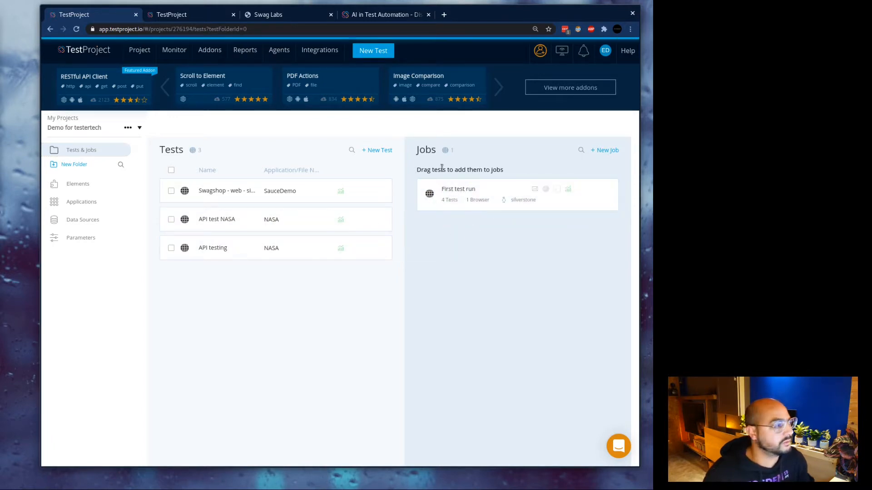
left_click(472, 199)
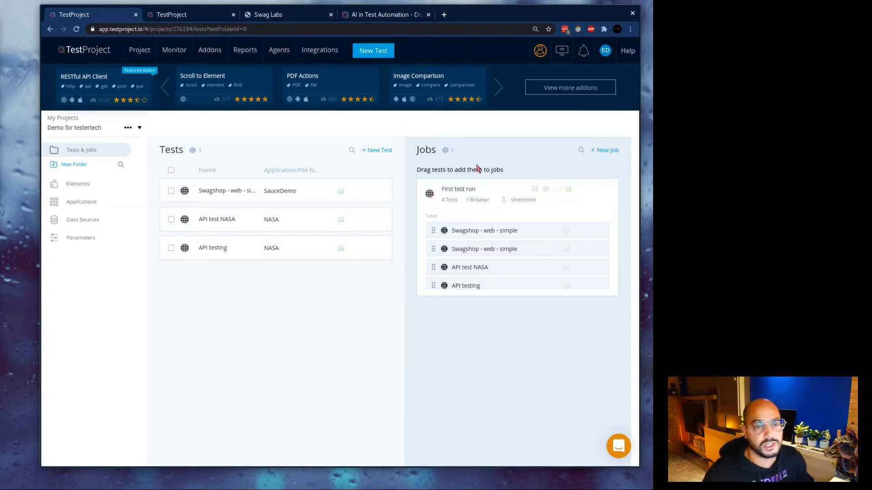
left_click(445, 188)
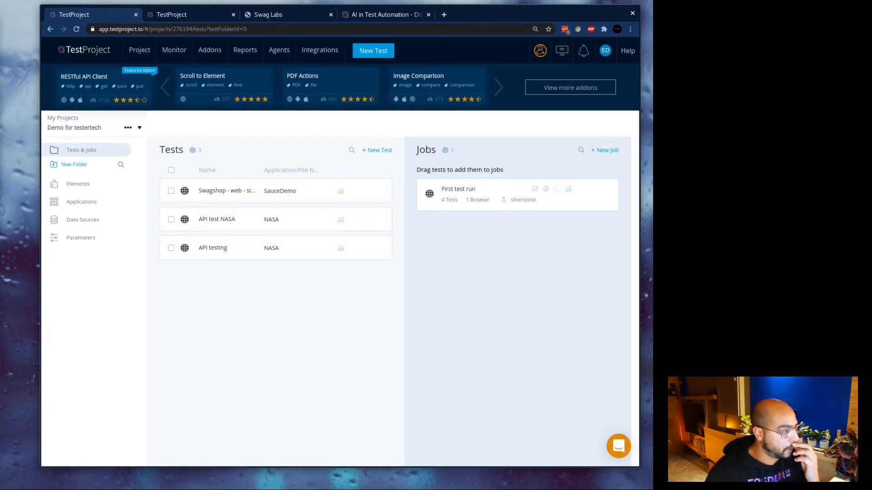
On the agents page, reload the list and filter it to Ready agents.
left_click(212, 17)
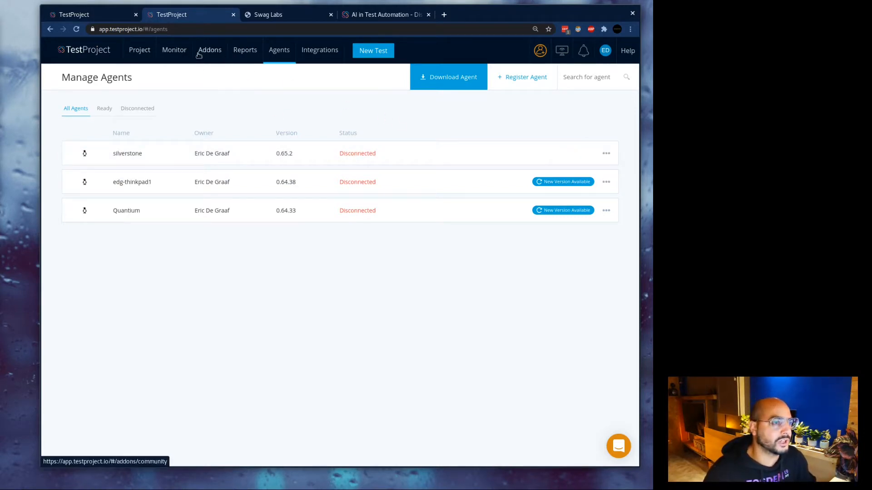
left_click(284, 56)
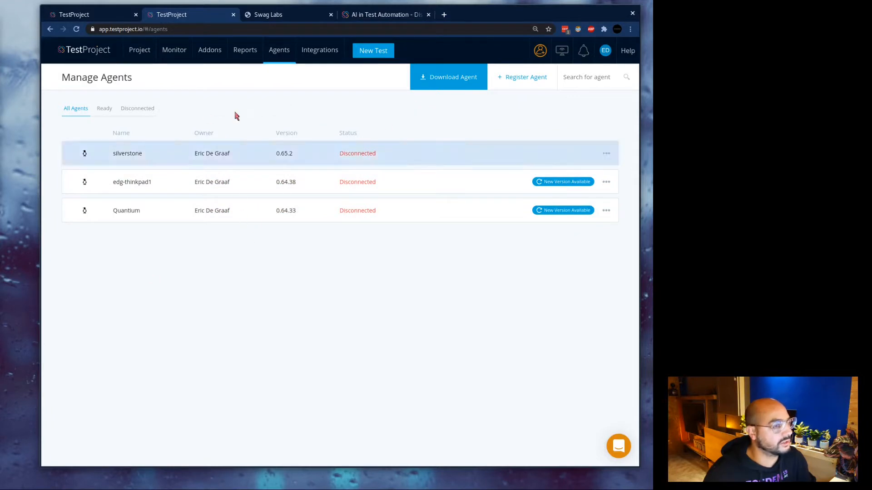
left_click(108, 109)
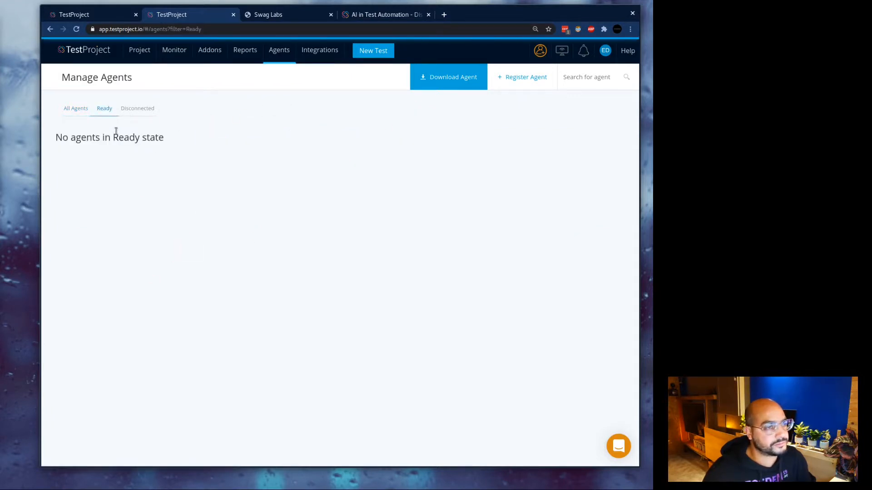
Bring the Terminal window over the browser.
left_click_drag(143, 134, 91, 135)
left_click(197, 148)
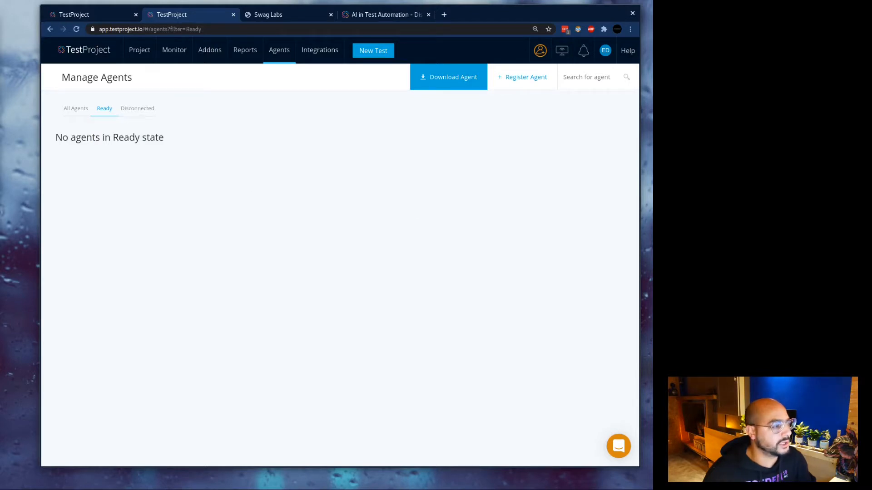
left_click_drag(0, 159, 298, 137)
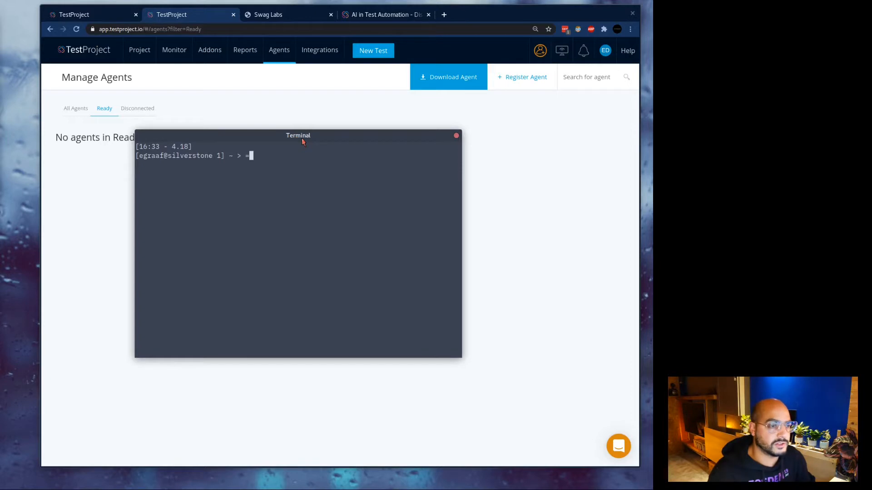
Enlarge the terminal text and launch testproject/agent/TestProjectAgent.
key("ctrl+plus")
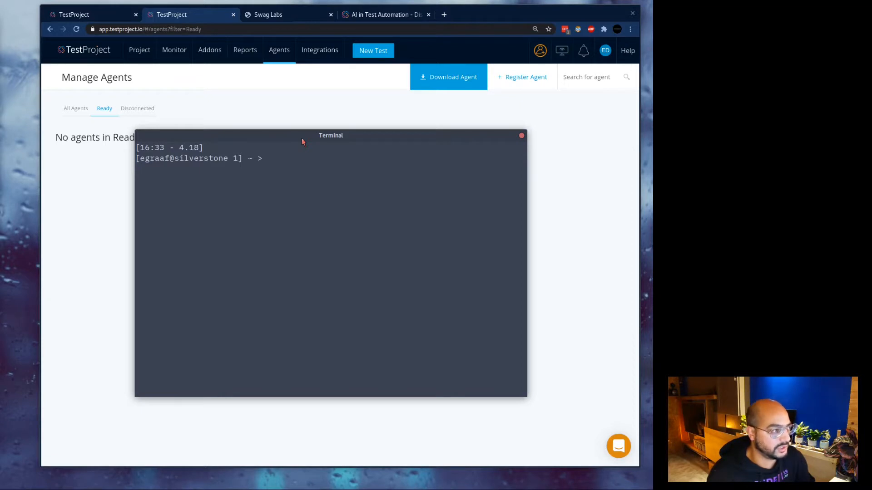
type("testpr")
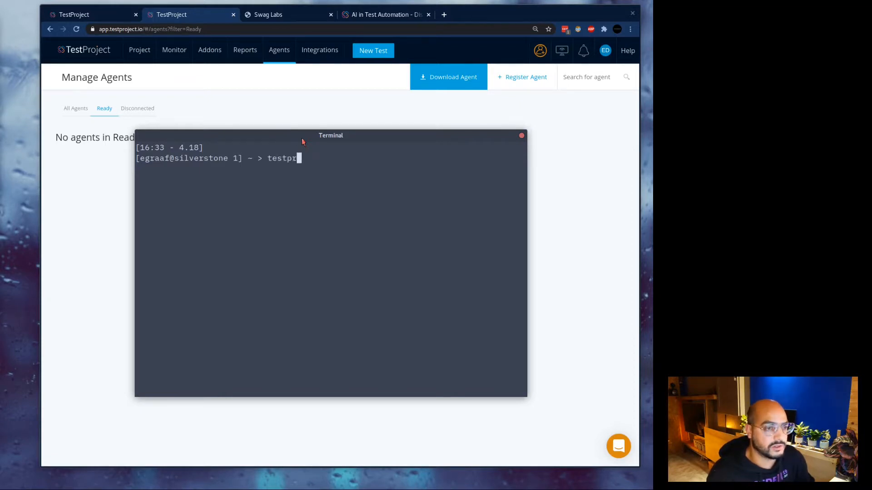
key("Tab")
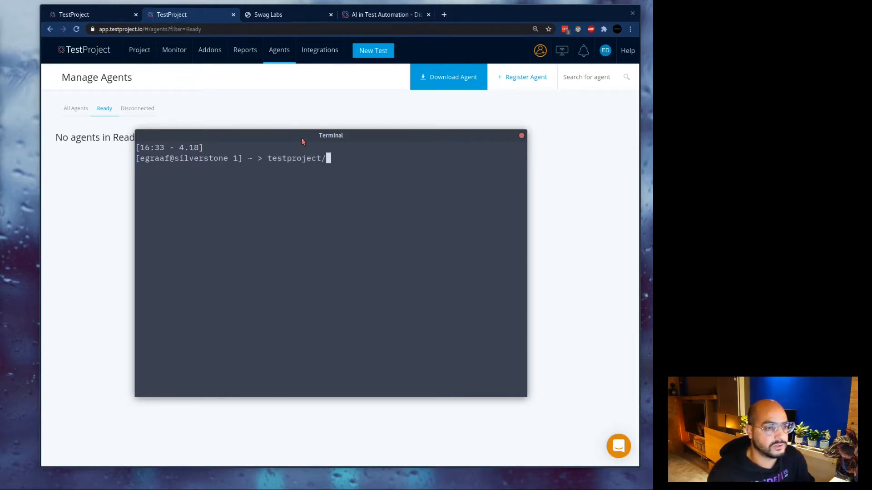
type("age")
key("Tab")
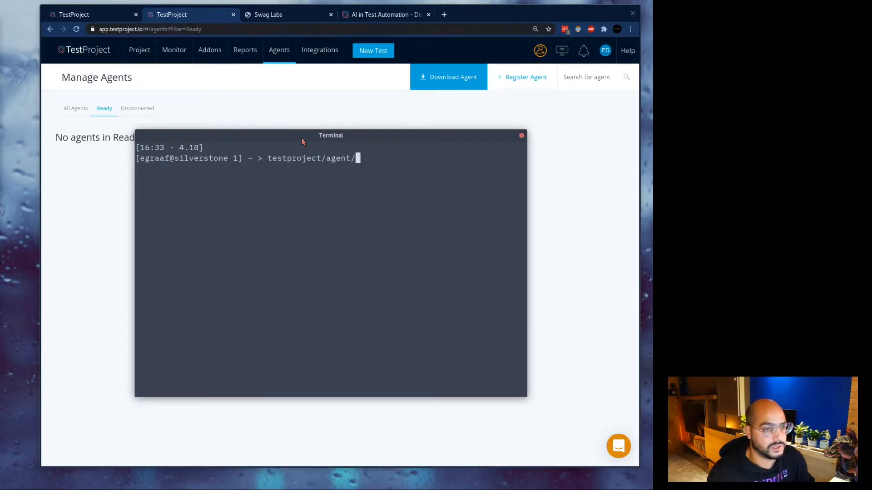
type("Test")
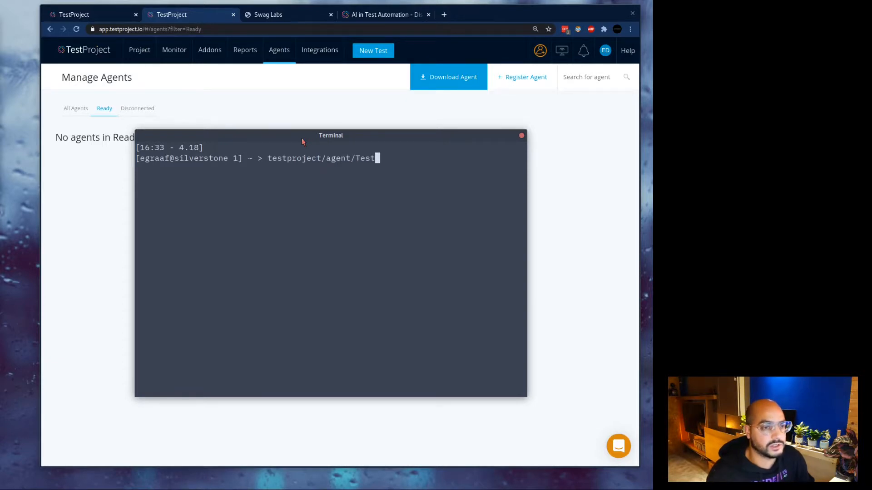
key("Tab")
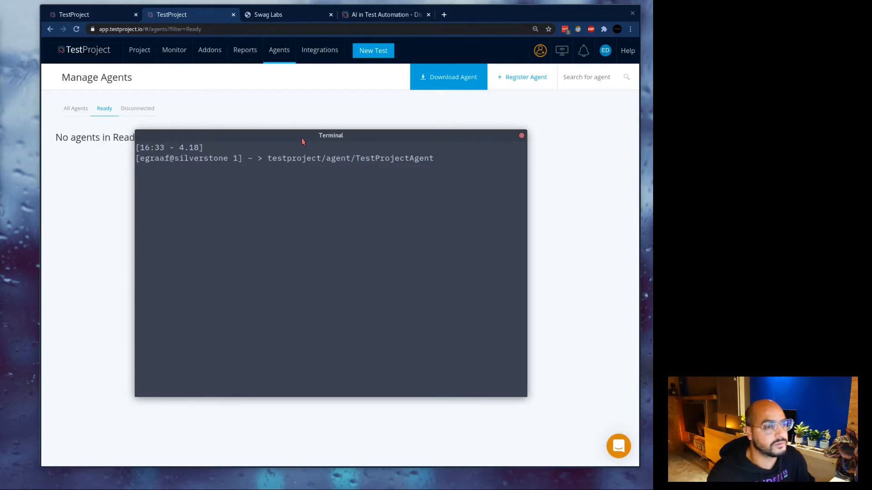
left_click_drag(303, 142, 422, 221)
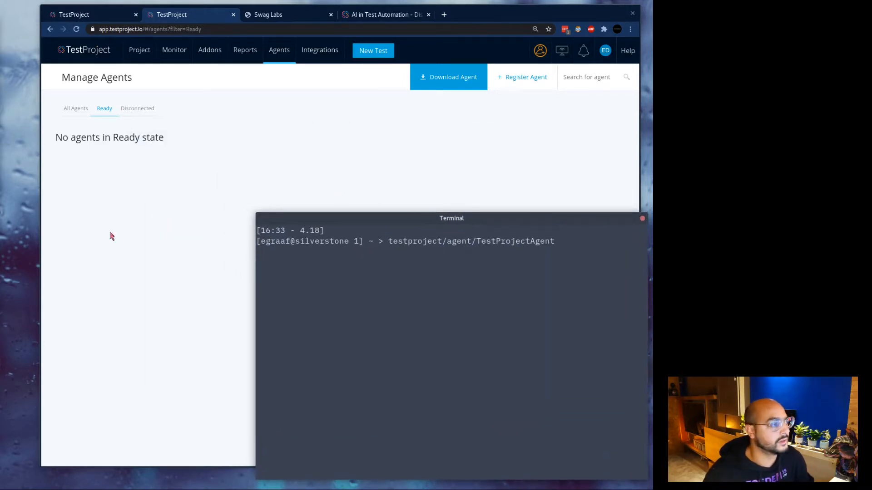
key("Return")
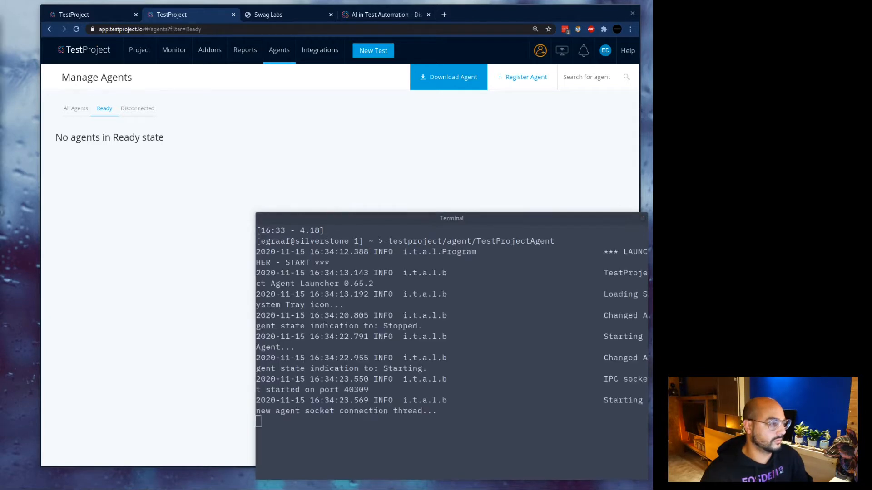
Move the agent and terminal windows aside and show all registered agents in the browser.
left_click_drag(411, 145, 578, 144)
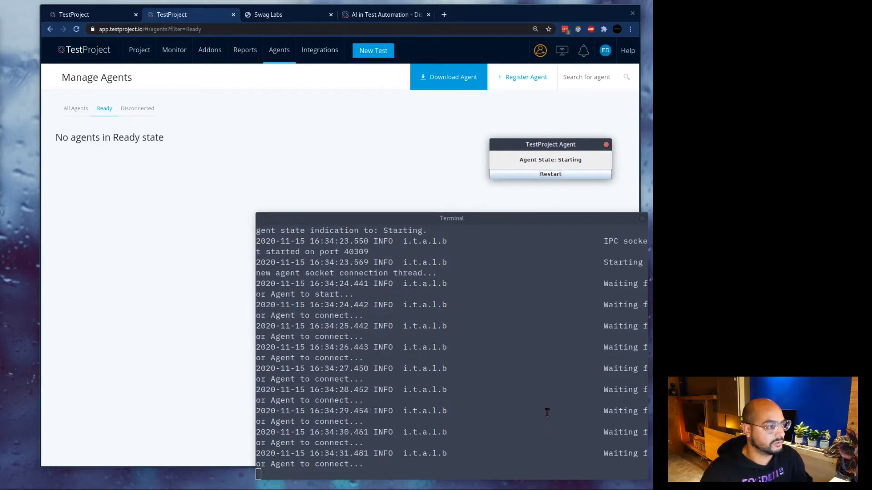
left_click_drag(519, 219, 282, 218)
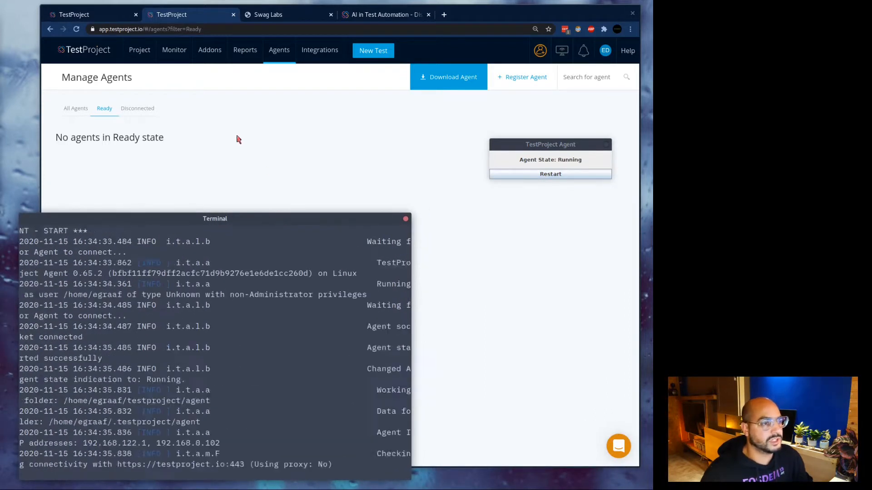
left_click(237, 139)
left_click(75, 108)
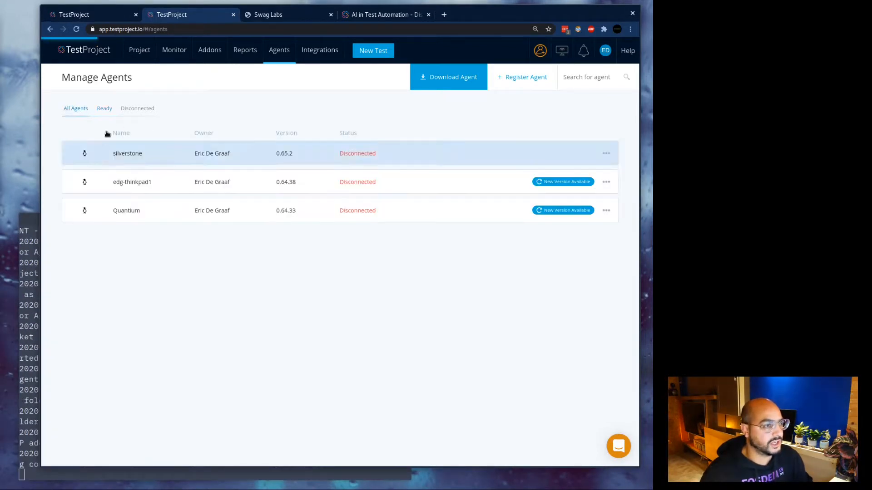
Filter to Ready agents, expand silverstone 0.65.2's details, then return to Tests & Jobs.
left_click(104, 109)
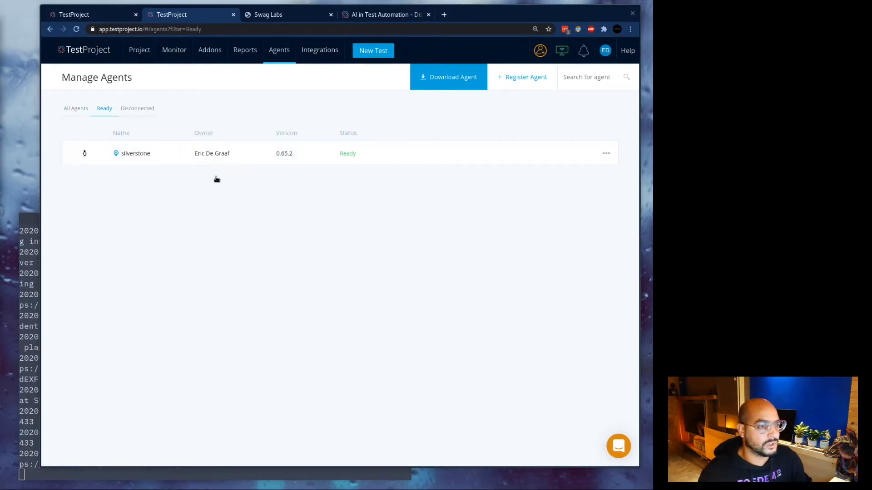
left_click(312, 162)
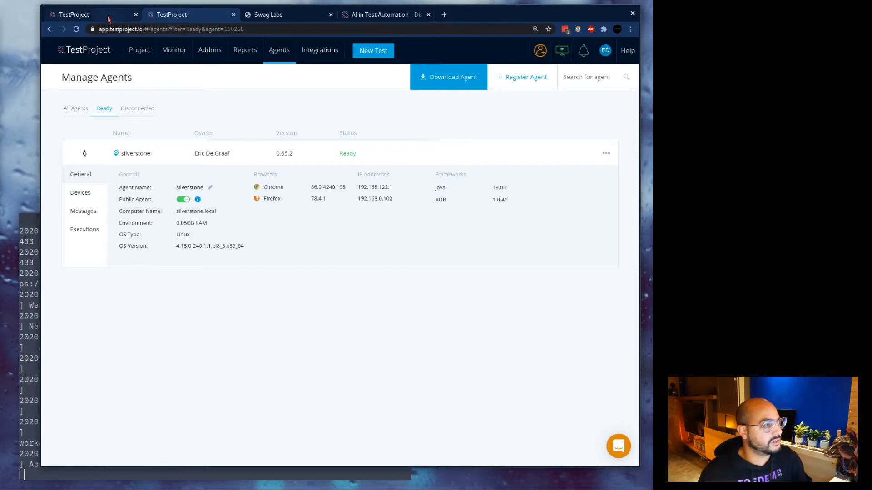
left_click(109, 18)
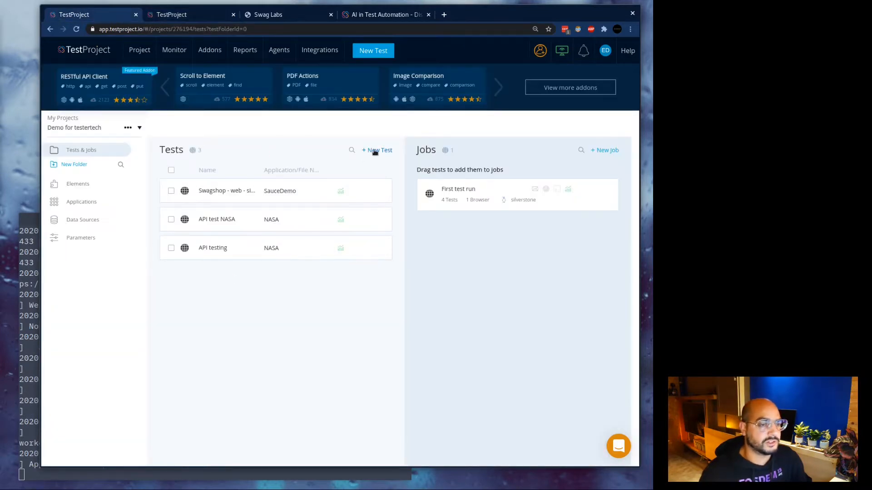
In Swag Labs, add the Sauce Labs Bolt T-Shirt ($15.99) to the cart and open the cart.
left_click(281, 17)
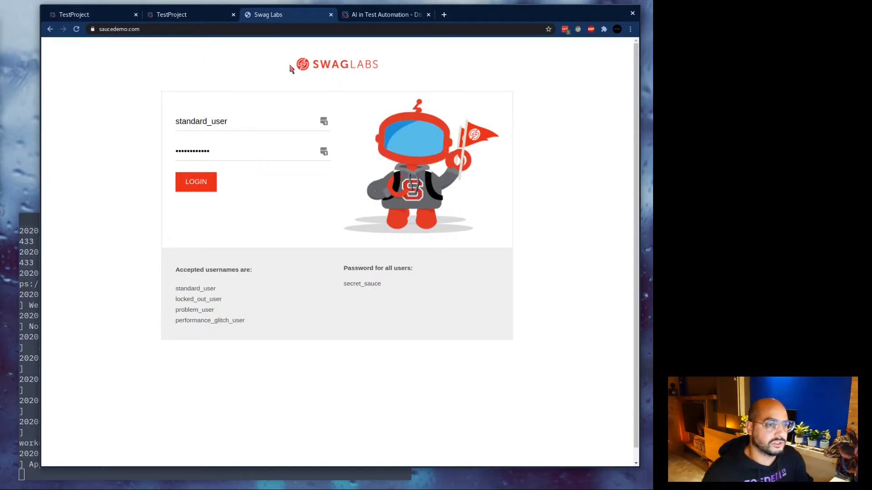
left_click(134, 30)
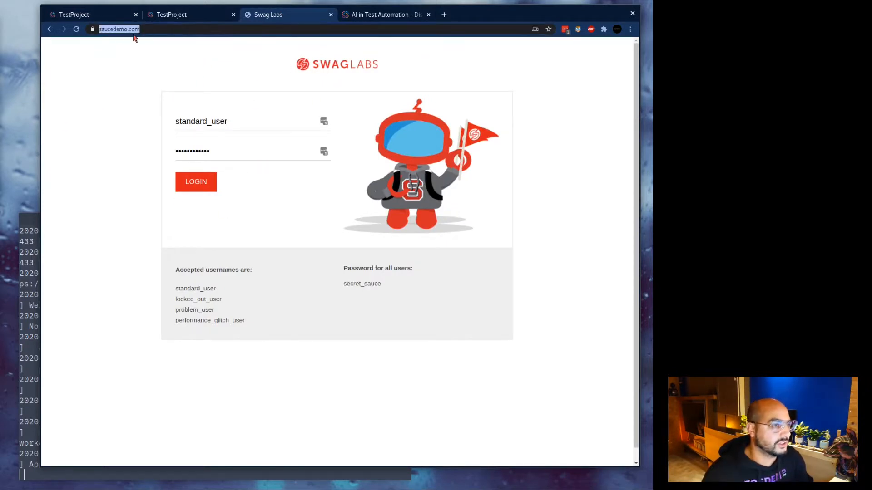
left_click(235, 121)
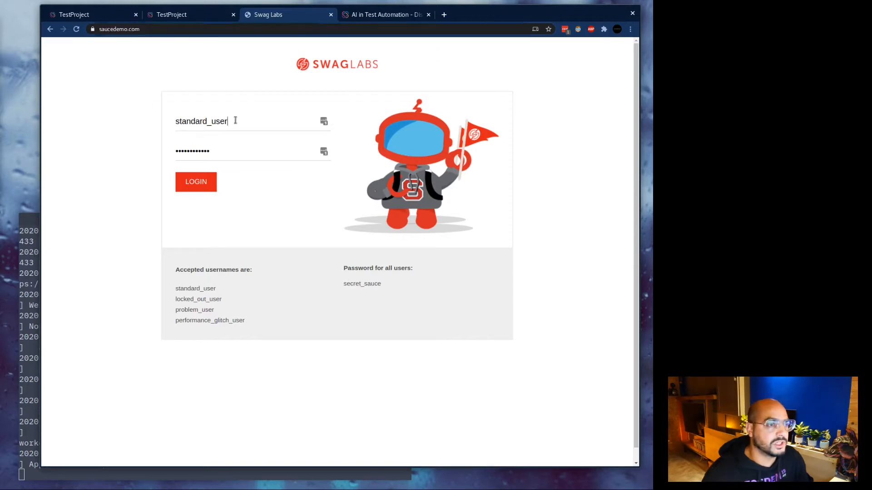
left_click_drag(202, 296, 251, 324)
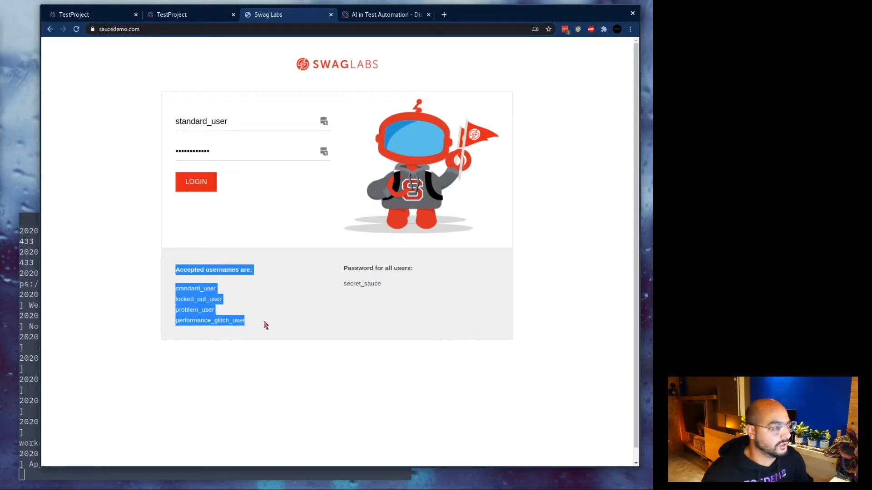
left_click(265, 325)
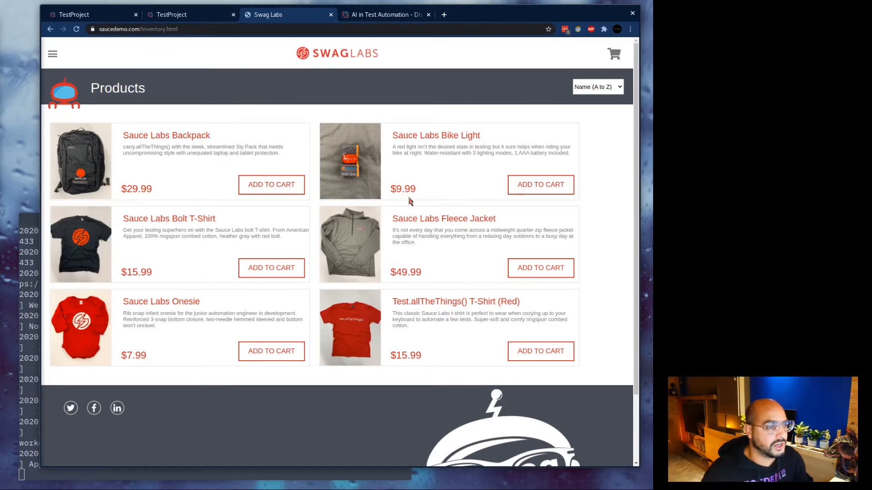
left_click(274, 273)
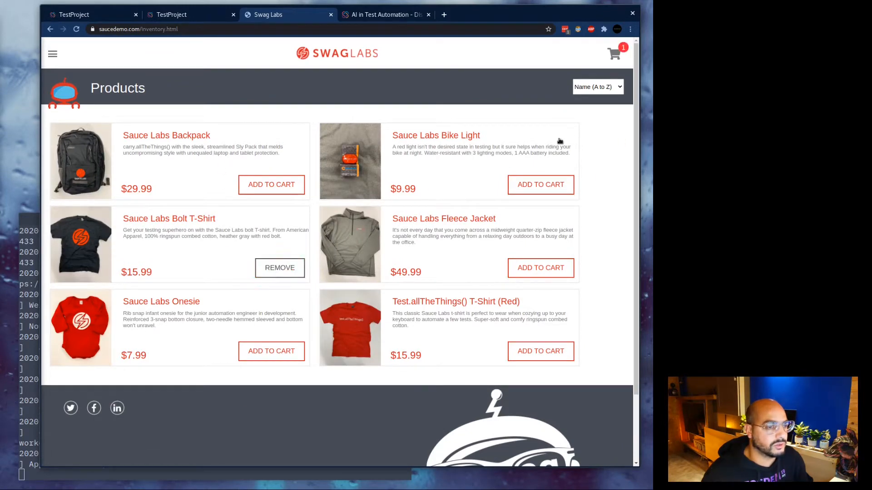
left_click(621, 55)
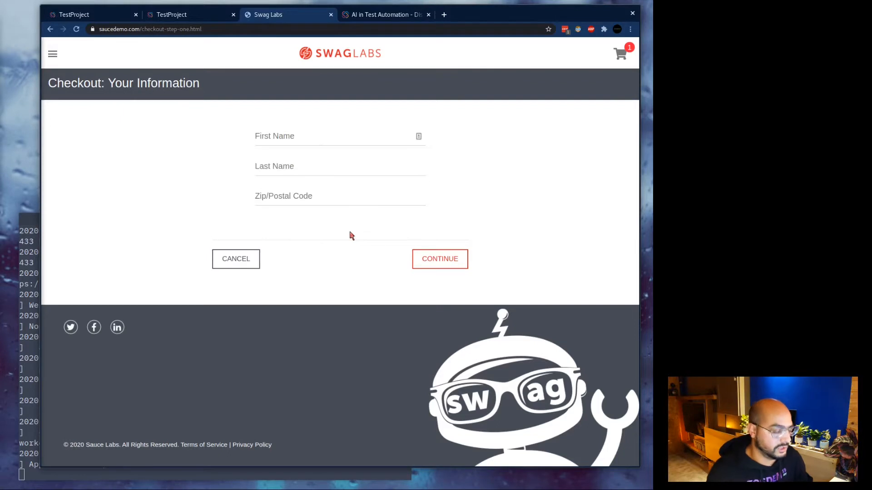
Enter first name 'Test' and the remaining checkout details, then continue and finish the order.
left_click(287, 136)
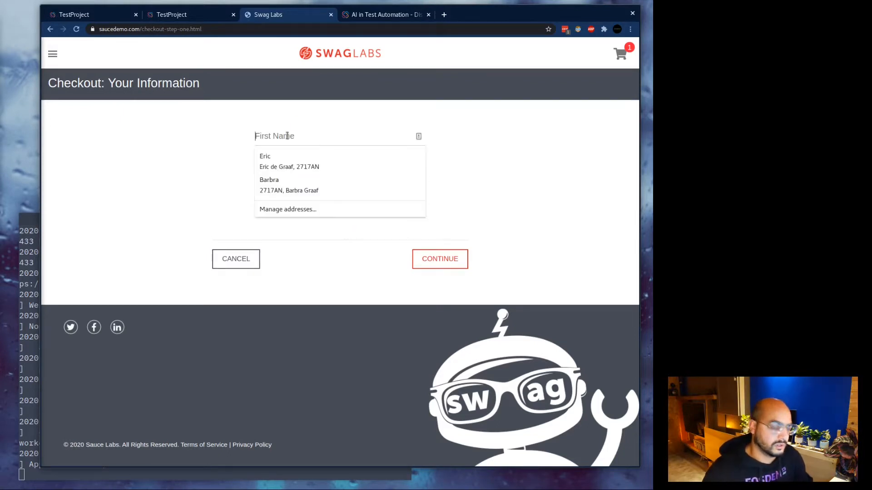
type("Test")
key("Tab")
type("t")
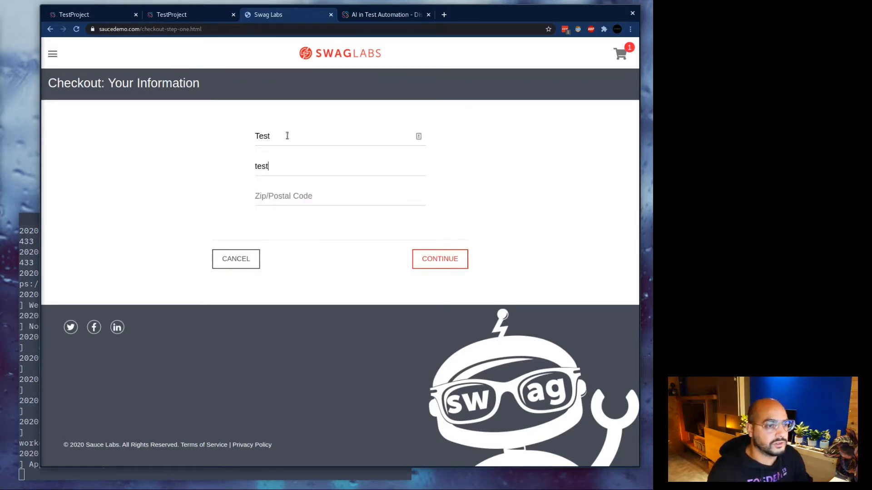
type("980349382")
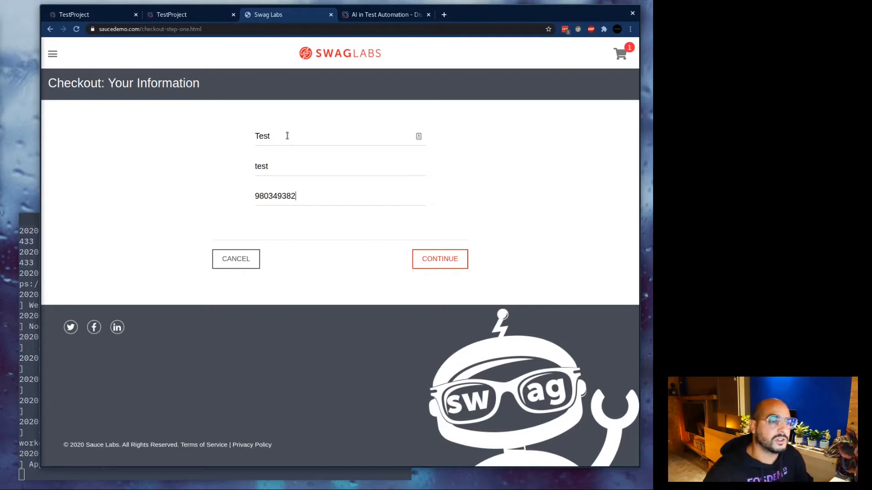
left_click(432, 261)
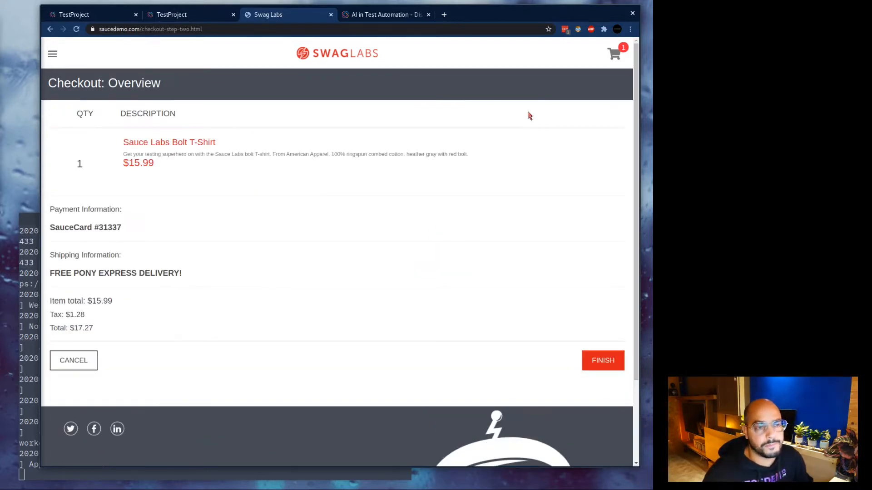
left_click(592, 365)
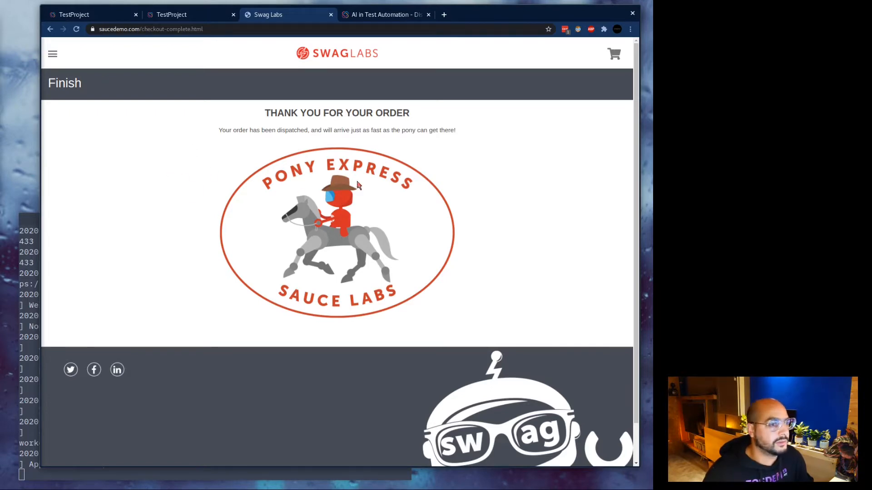
Review the Thank You confirmation, then log out from the store's side menu.
triple_click(320, 110)
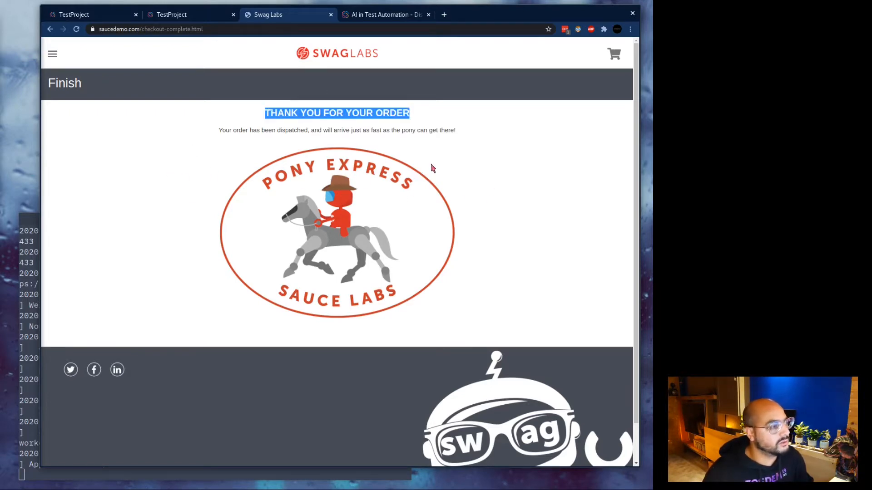
left_click(357, 117)
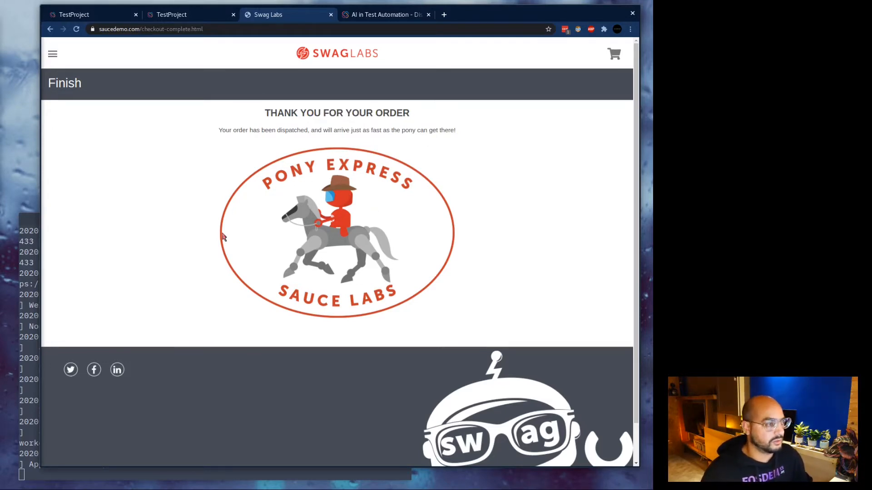
left_click_drag(305, 205, 294, 208)
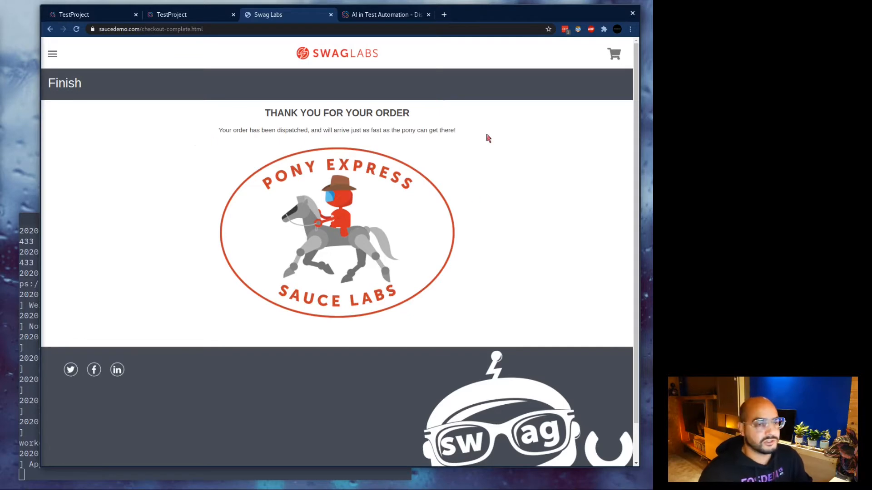
left_click(52, 54)
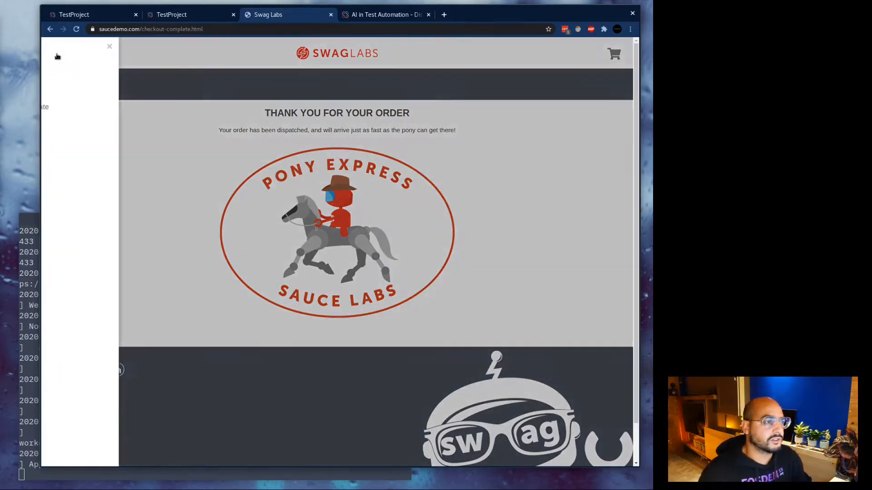
left_click(298, 132)
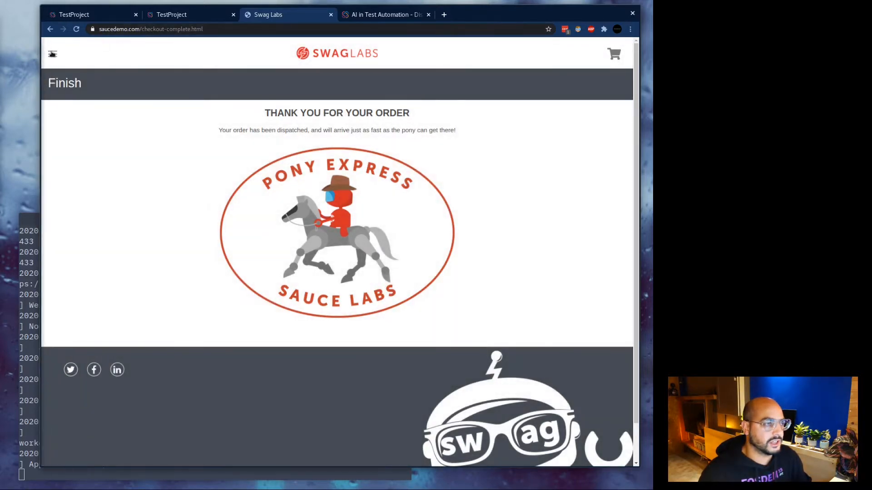
left_click(53, 54)
left_click(65, 92)
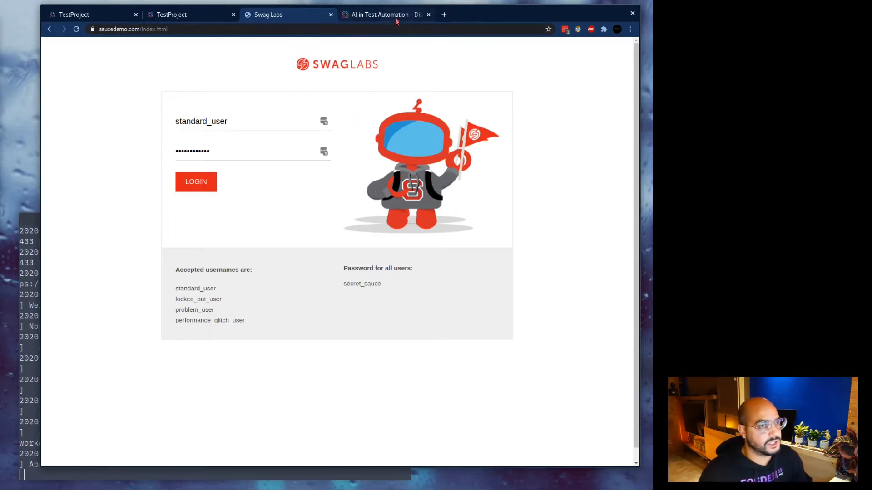
Open the AI in Test Automation article, select its title, and scroll down to the Q&A.
left_click(382, 14)
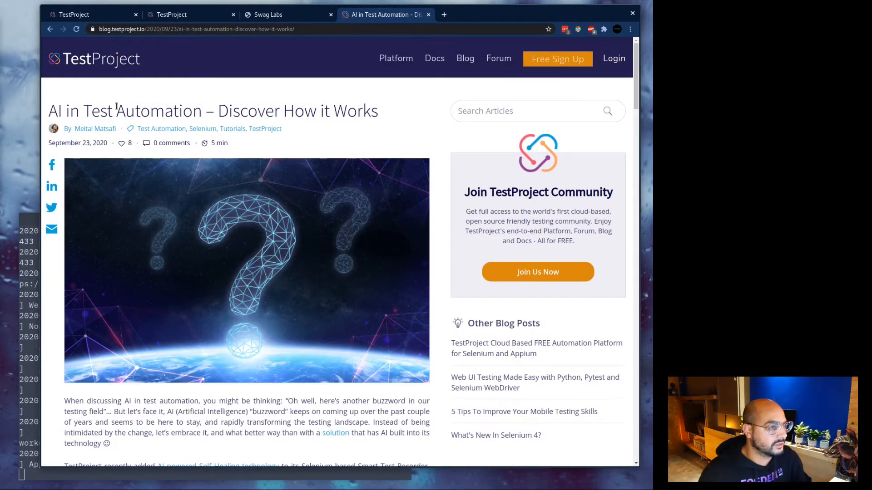
left_click_drag(116, 106, 125, 107)
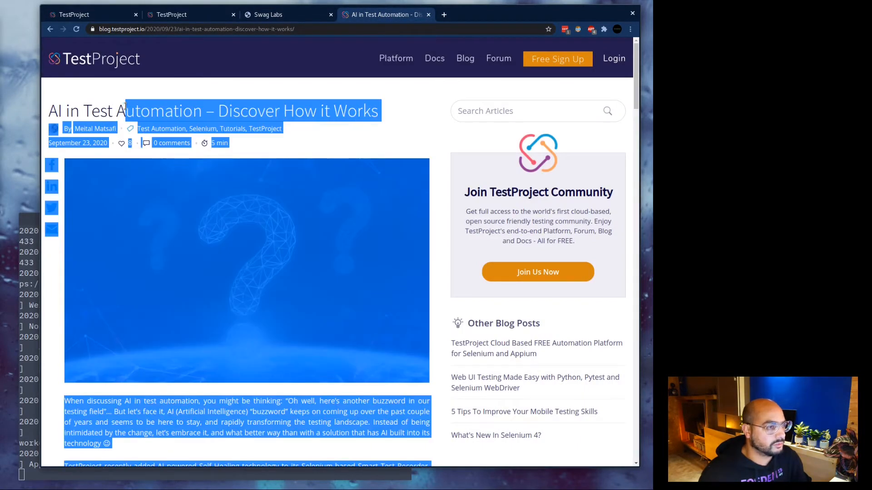
triple_click(125, 106)
left_click(362, 166)
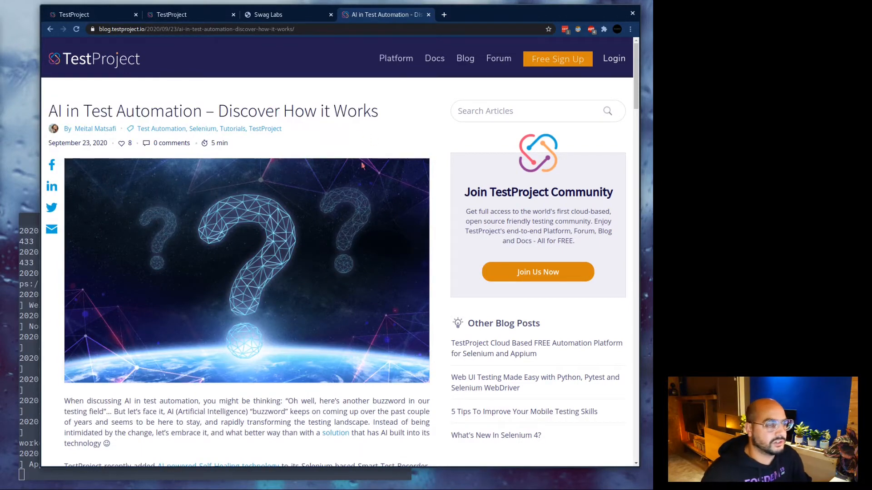
scroll(362, 165, "down", 8)
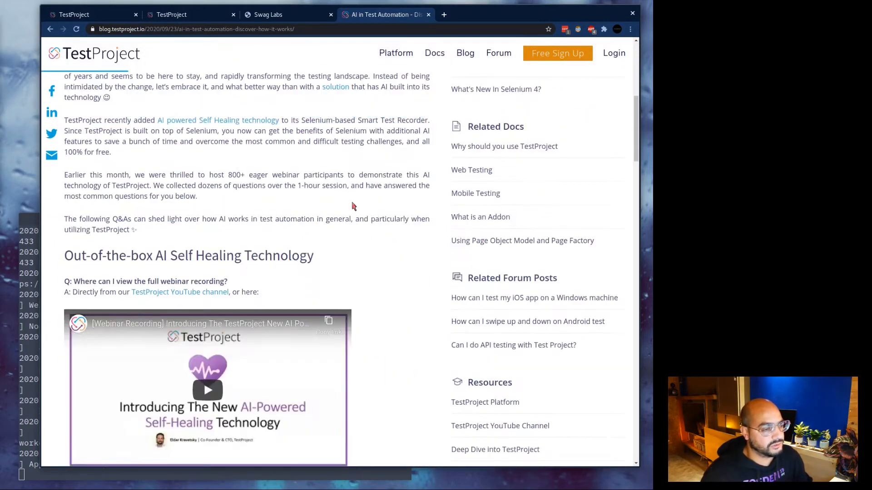
scroll(326, 224, "down", 6)
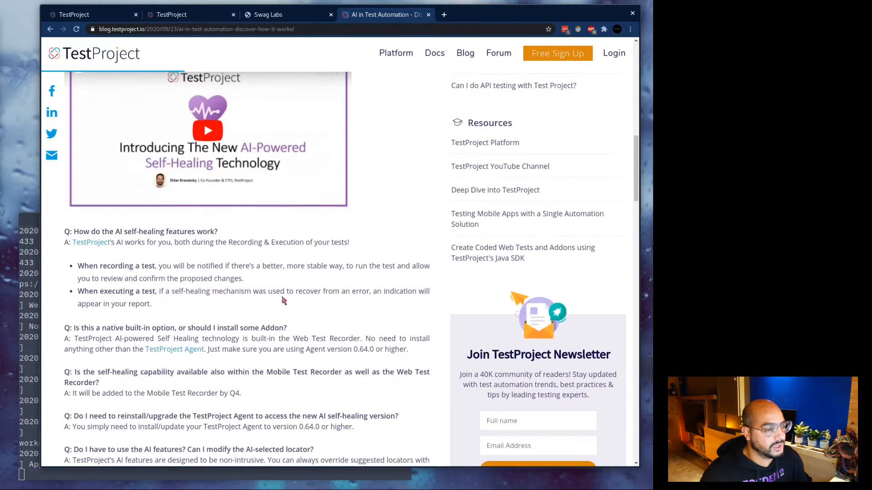
Highlight the self-healing answer and its recording and executing-a-test bullets.
left_click_drag(64, 231, 190, 307)
left_click(190, 306)
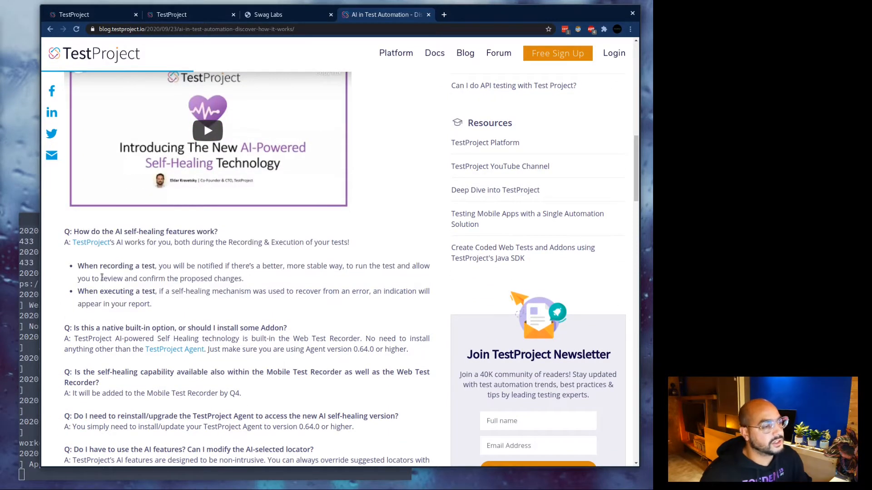
left_click_drag(77, 266, 151, 267)
left_click_drag(78, 291, 157, 294)
left_click(162, 306)
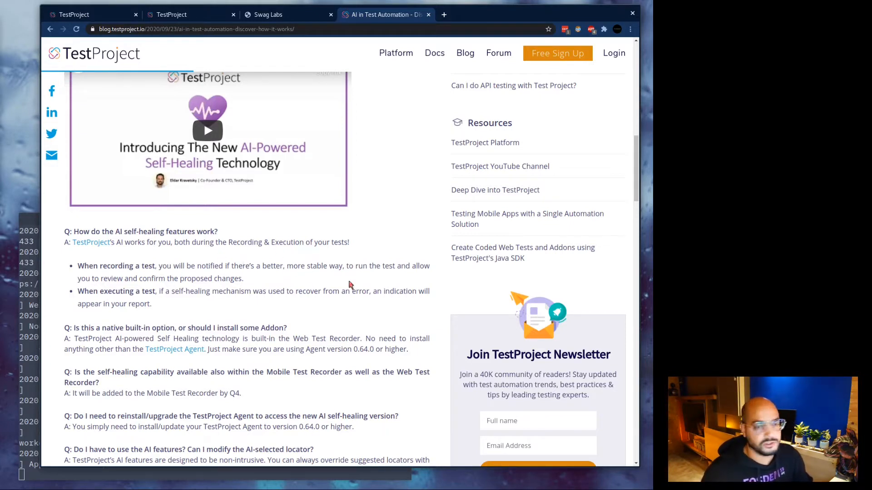
Scroll back to the article's top and return to the project's Tests & Jobs.
scroll(409, 236, "up", 3)
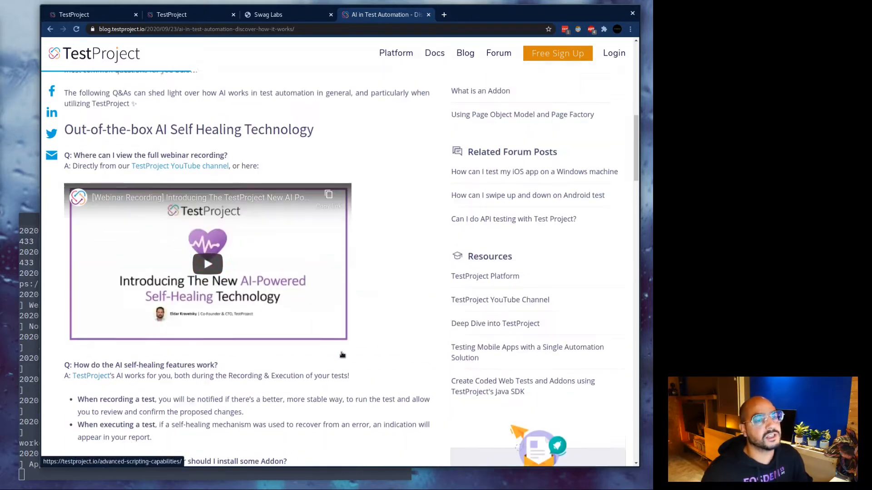
scroll(418, 239, "up", 9)
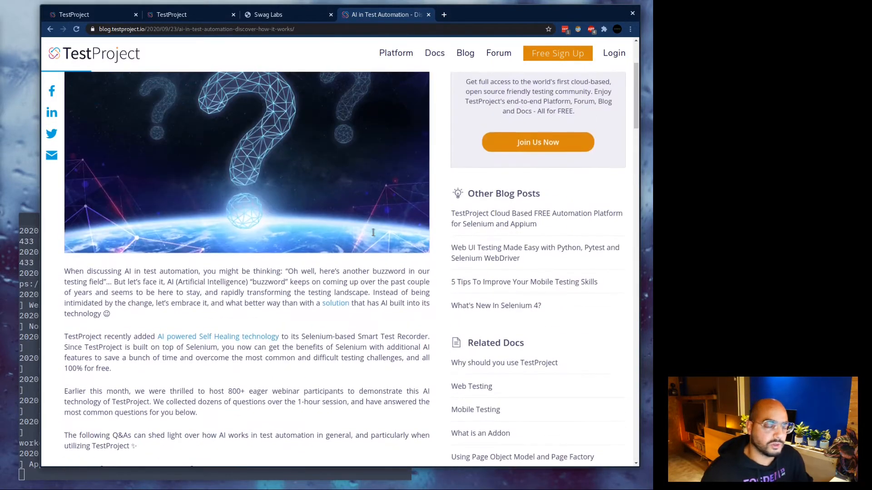
scroll(374, 236, "up", 1)
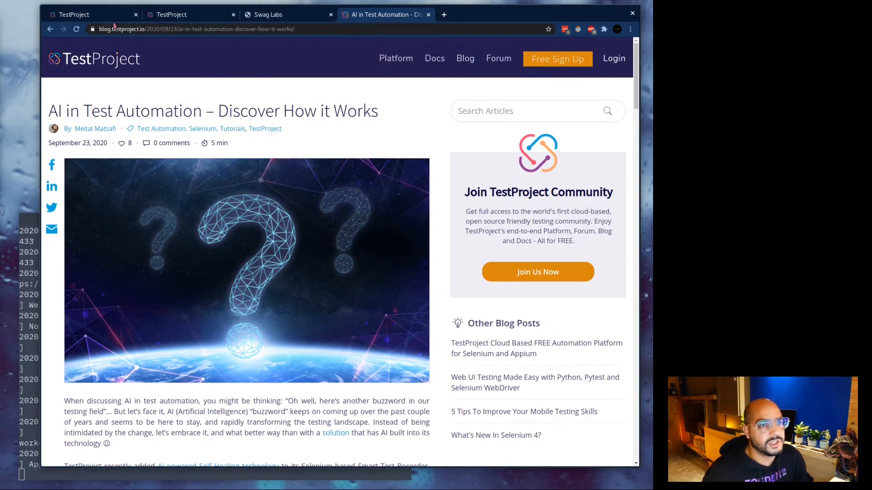
left_click(91, 14)
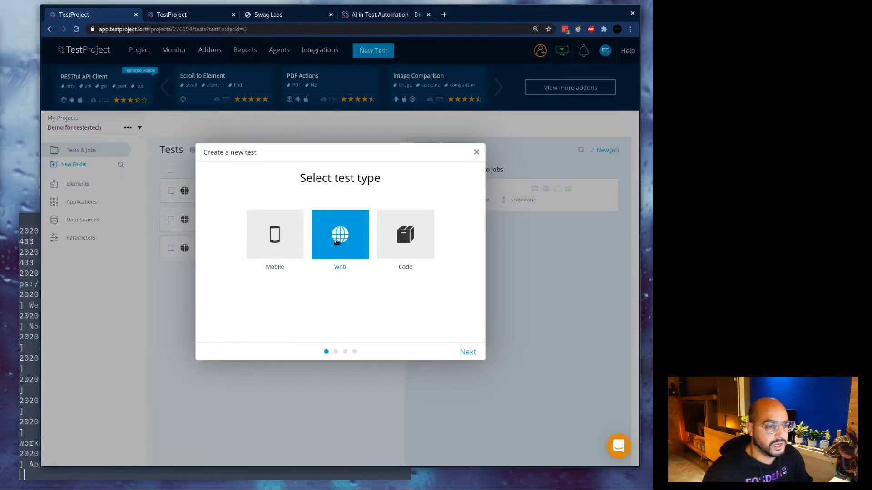
Create a new Web test named 'Swagstore 1'.
left_click(467, 352)
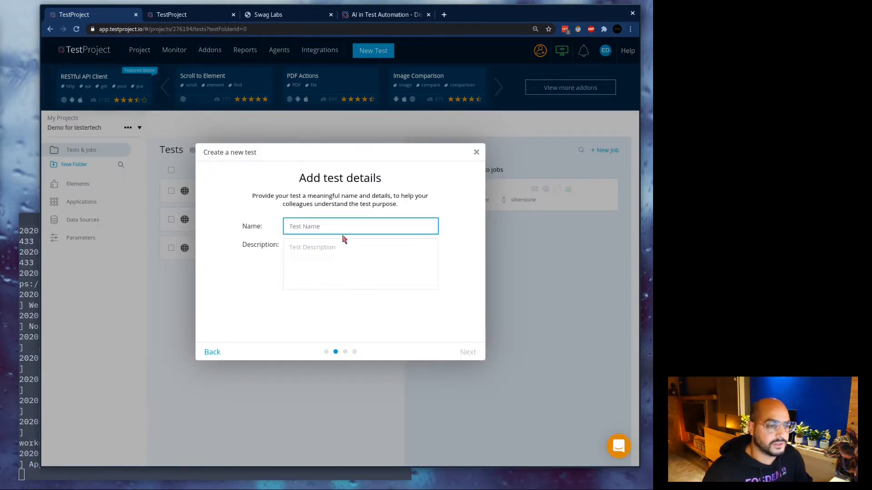
type("Swag")
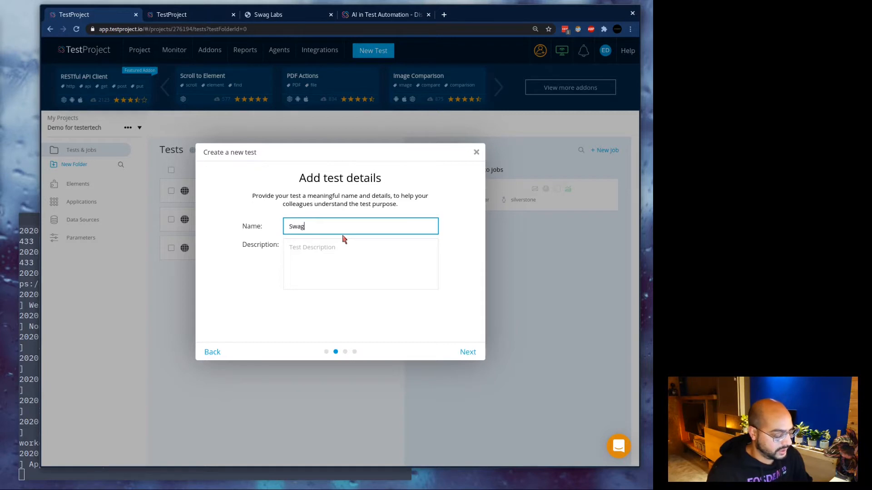
type("stor")
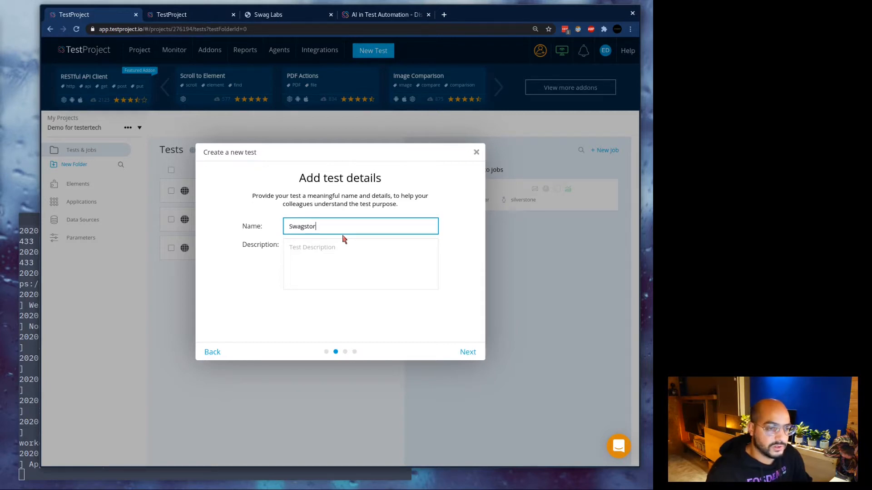
type("e 1")
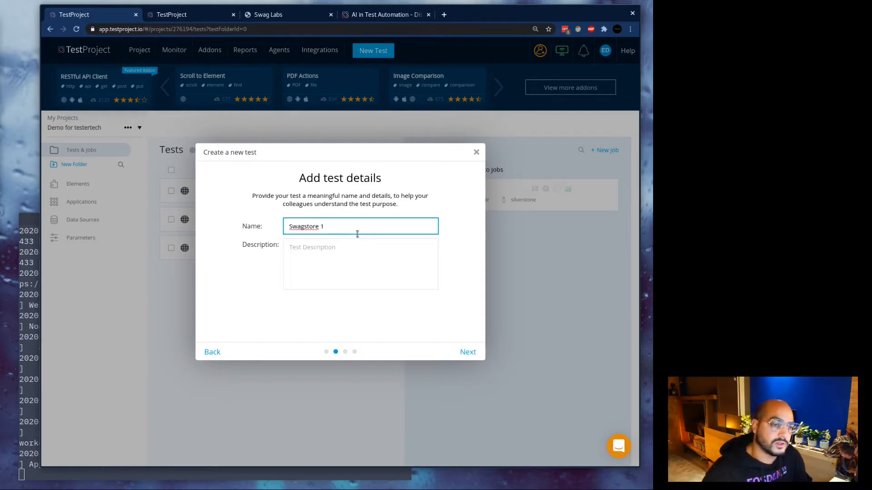
left_click(475, 358)
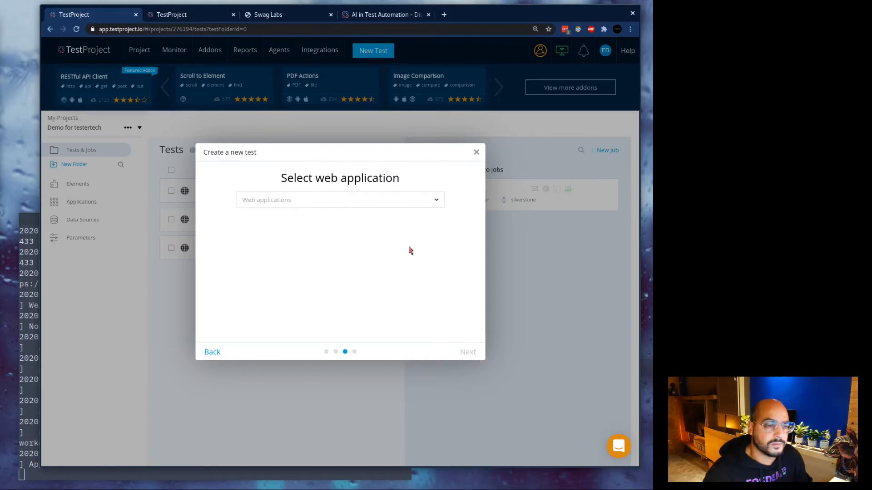
Choose SauceDemo as the web application and pick Record as the creation method.
left_click(430, 207)
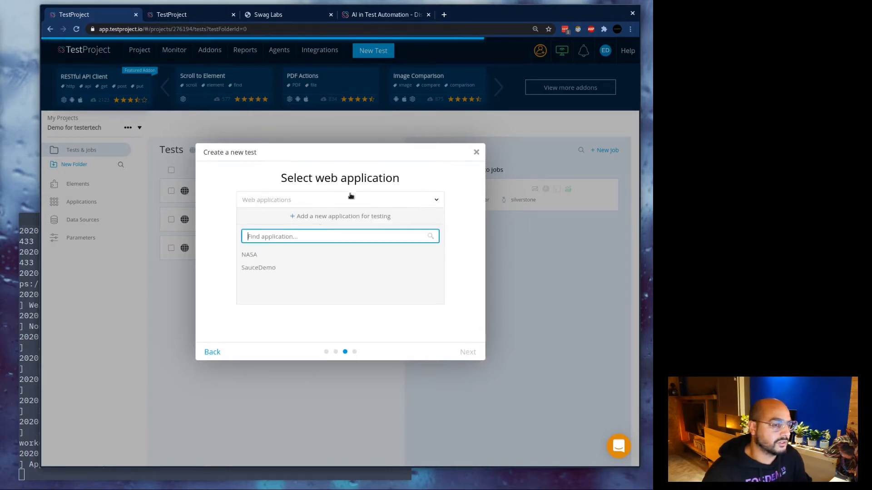
left_click_drag(281, 178, 366, 178)
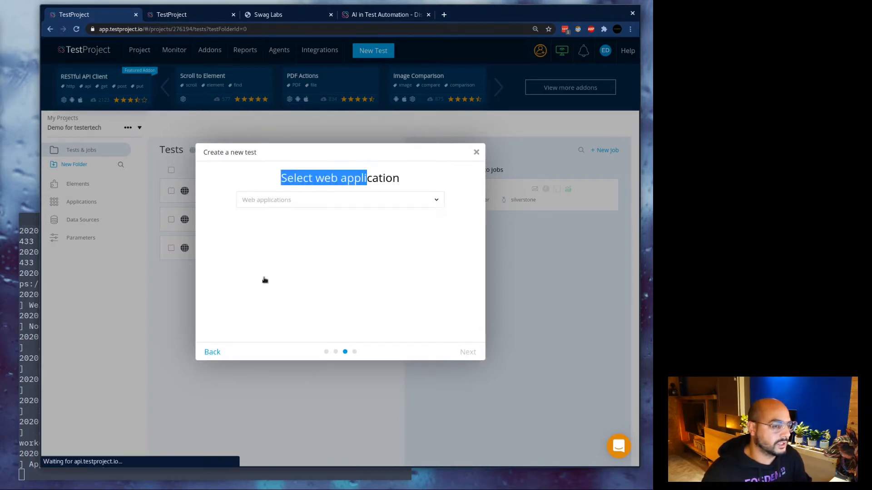
left_click(370, 198)
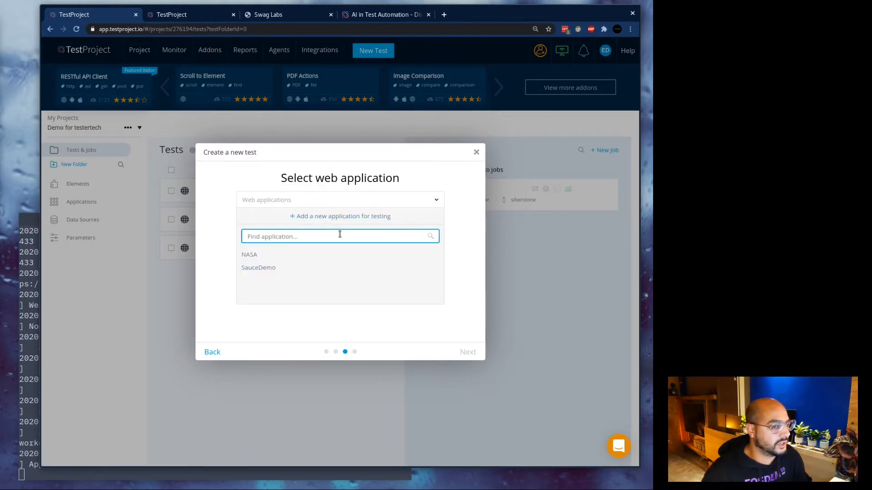
left_click(259, 269)
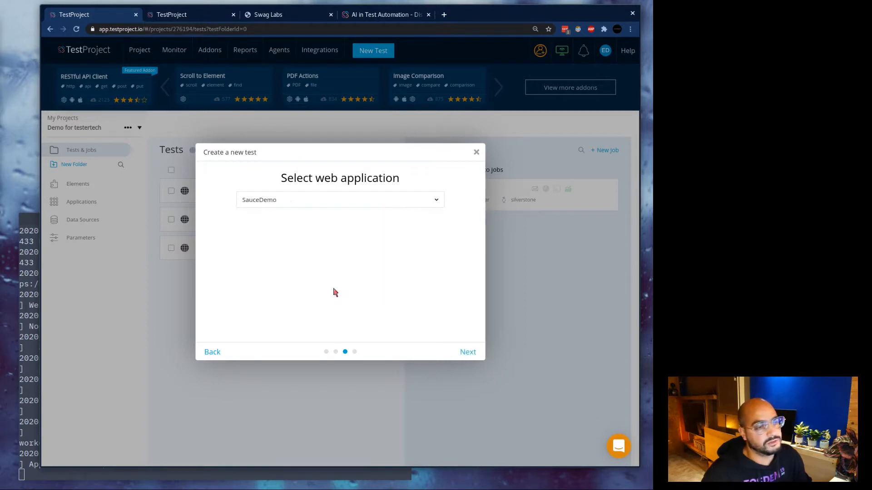
left_click(466, 353)
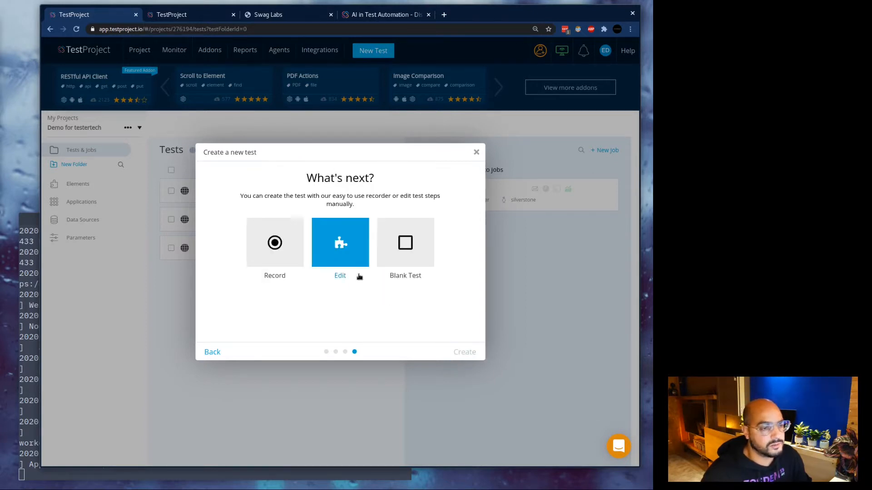
left_click(294, 250)
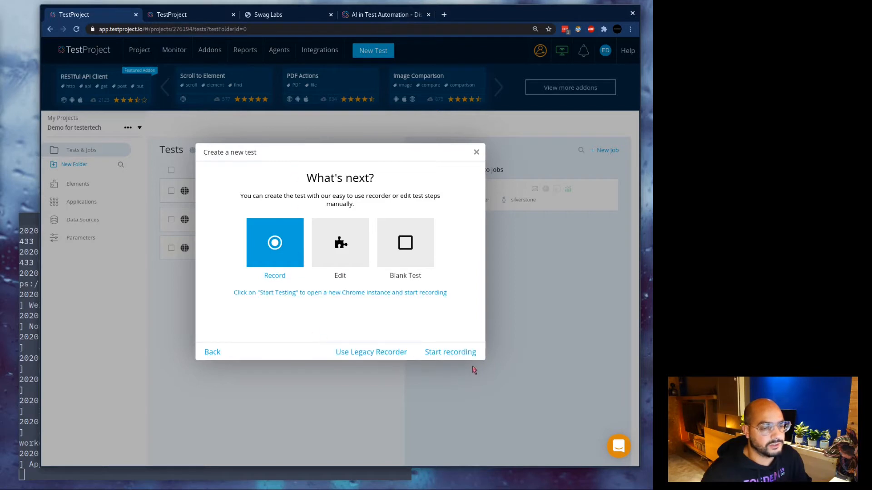
left_click_drag(263, 295, 297, 292)
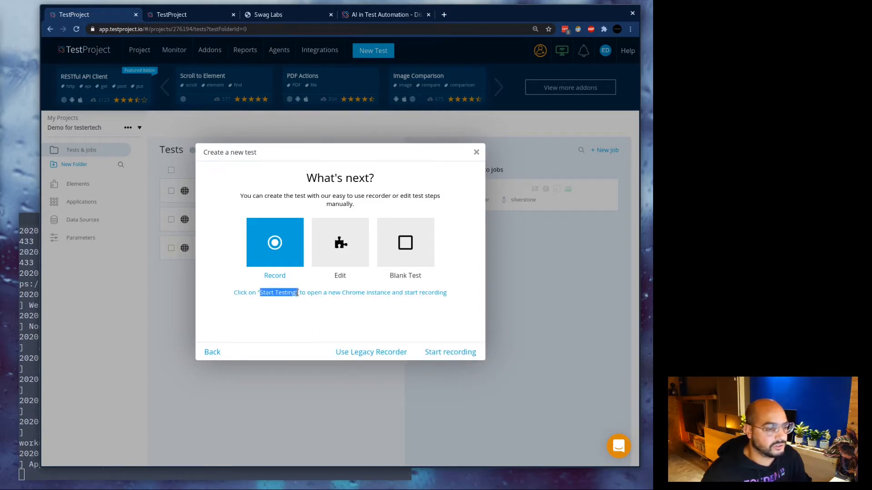
Start recording, maximize the Swag Labs window, and delete the stray Click DIV1 step.
left_click(477, 357)
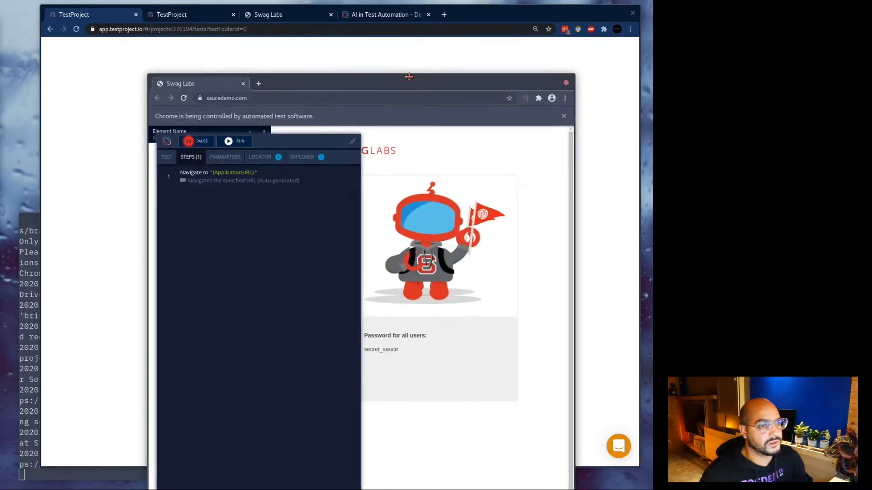
double_click(503, 66)
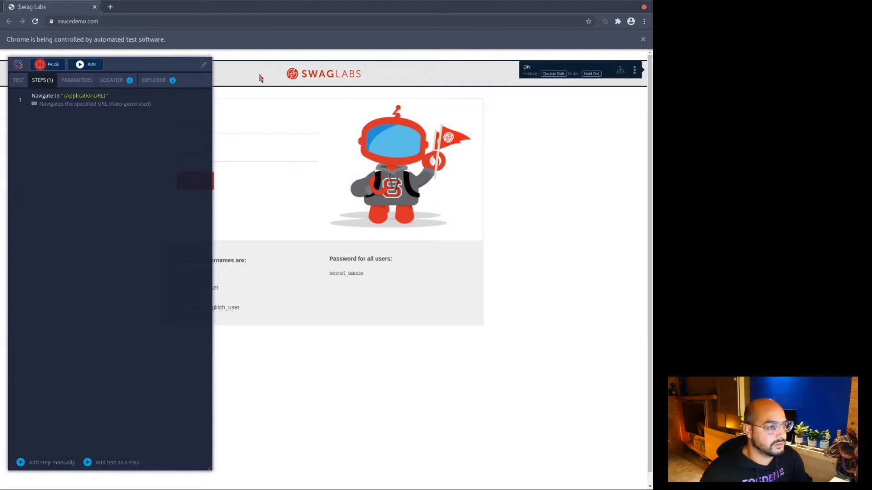
left_click(260, 79)
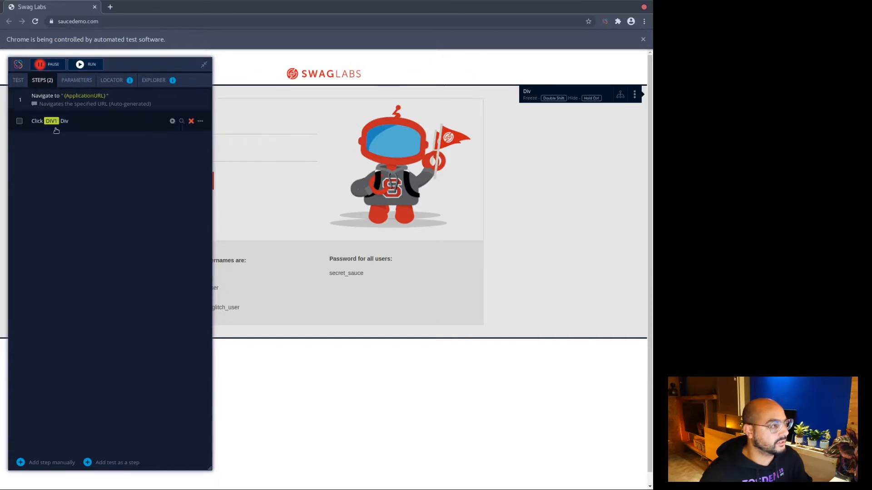
left_click(191, 121)
left_click(398, 291)
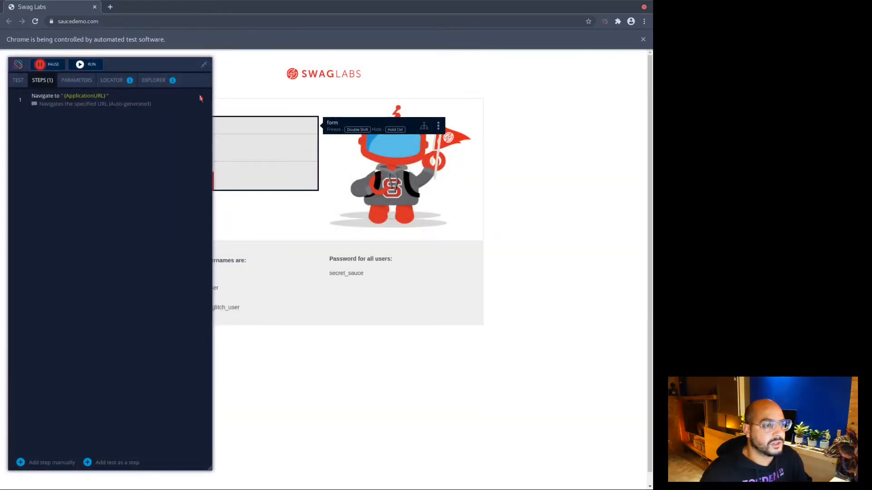
Record logging in as standard_user with the account password, then show the recorded steps.
left_click(205, 66)
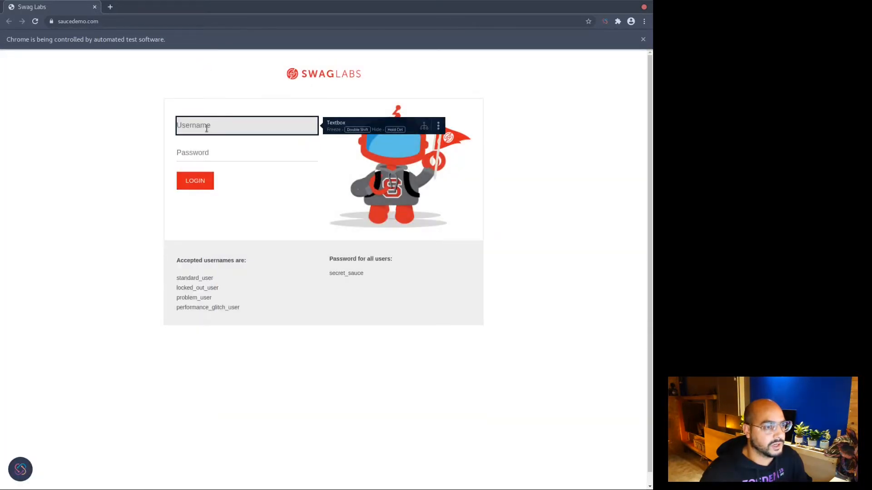
type("s")
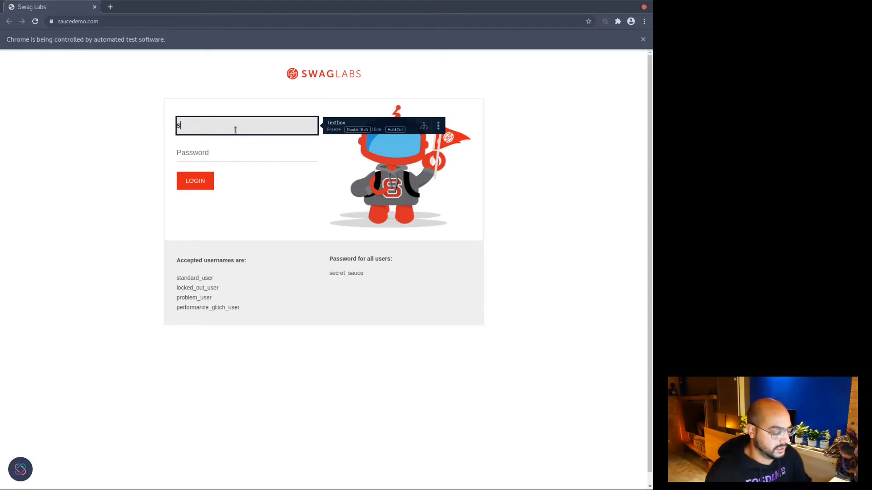
type("tandard_user")
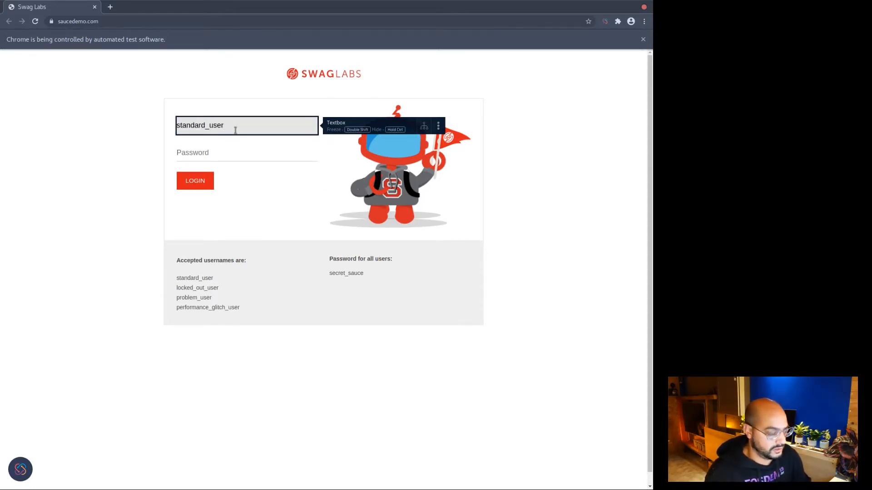
key("Tab")
type("s")
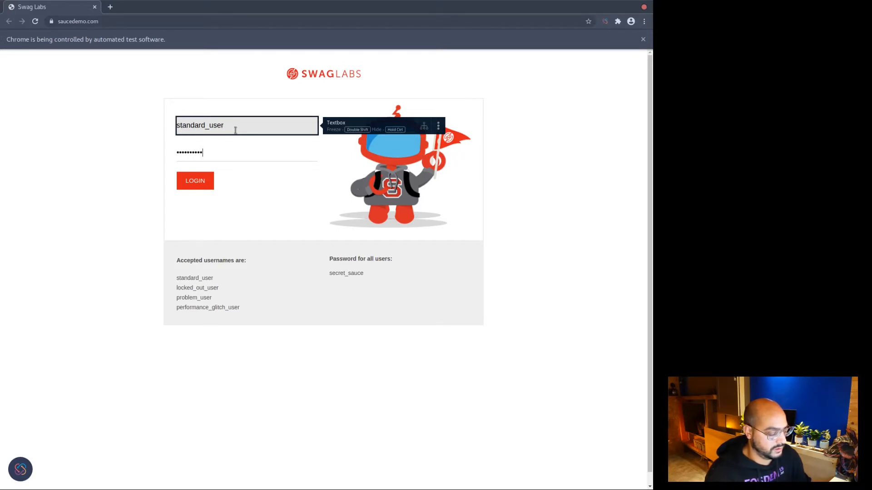
left_click(194, 186)
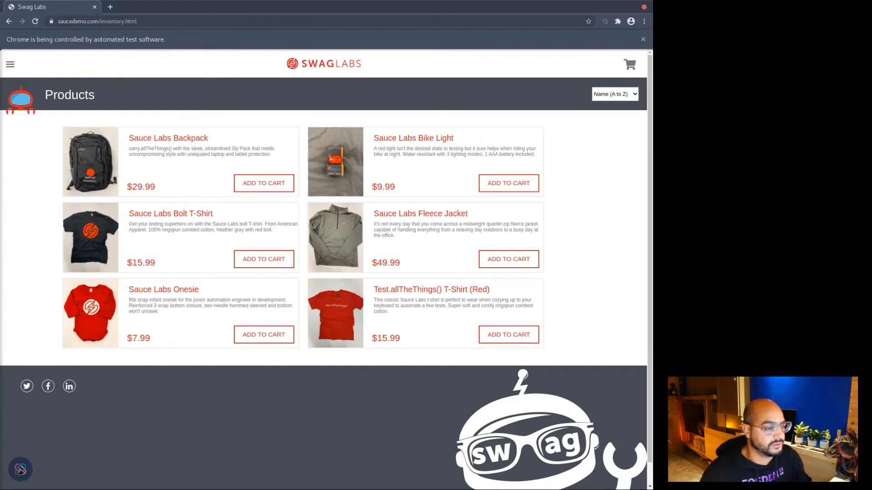
left_click(21, 470)
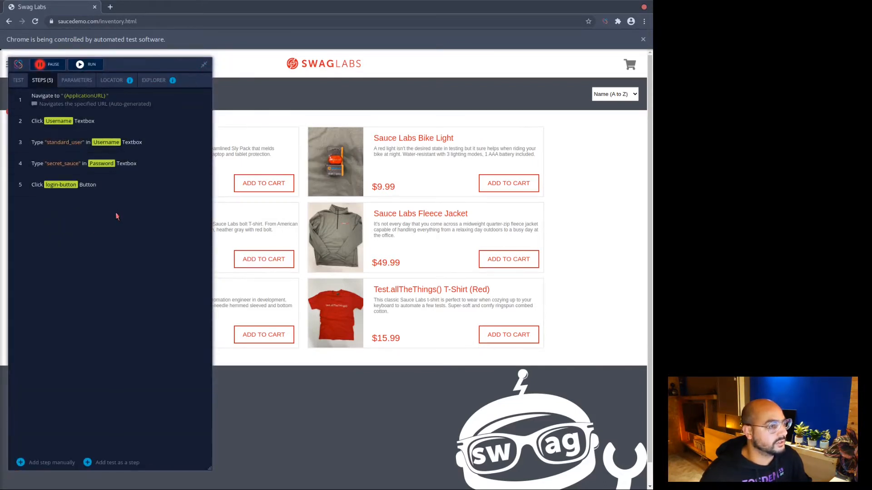
Record adding the Sauce Labs Backpack ($29.99) to the cart and opening Your Cart.
left_click(204, 64)
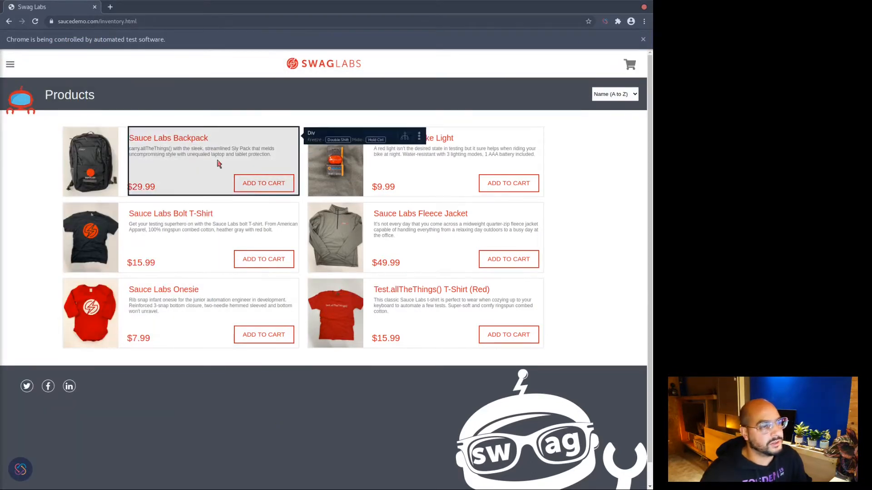
left_click(193, 139)
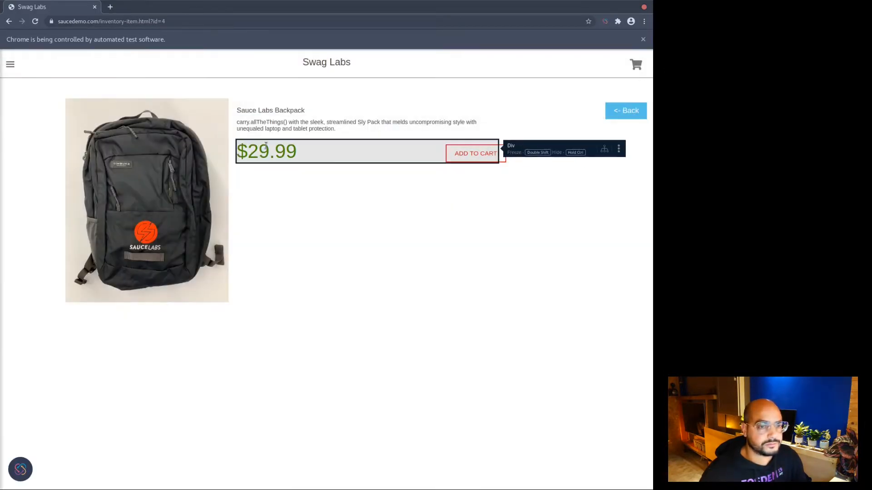
left_click(489, 154)
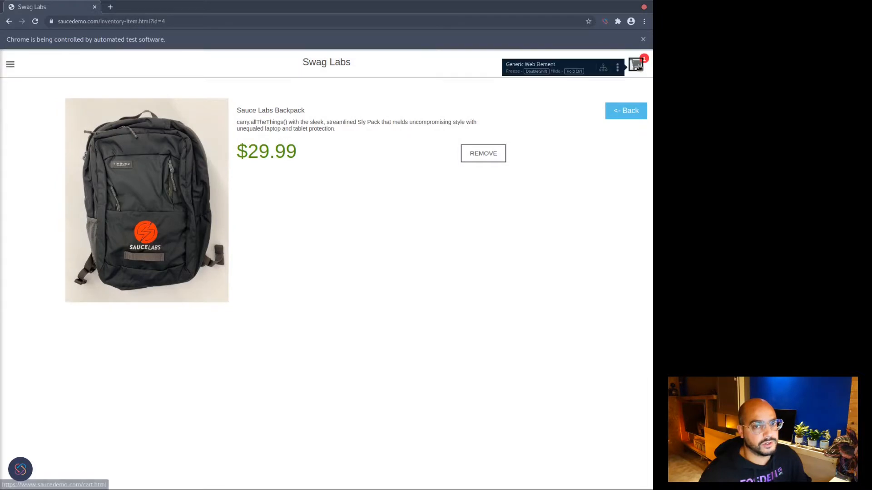
left_click(637, 65)
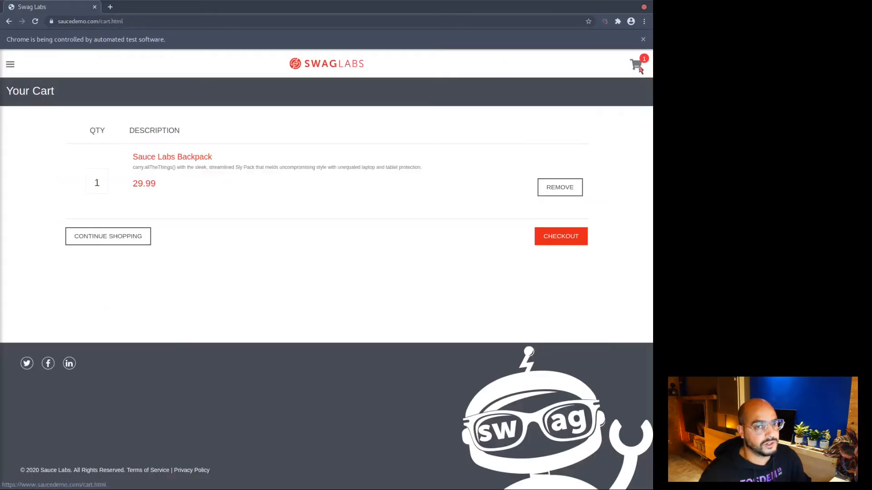
Check out with a test name and postal code and finish the $32.39 backpack order.
left_click(566, 240)
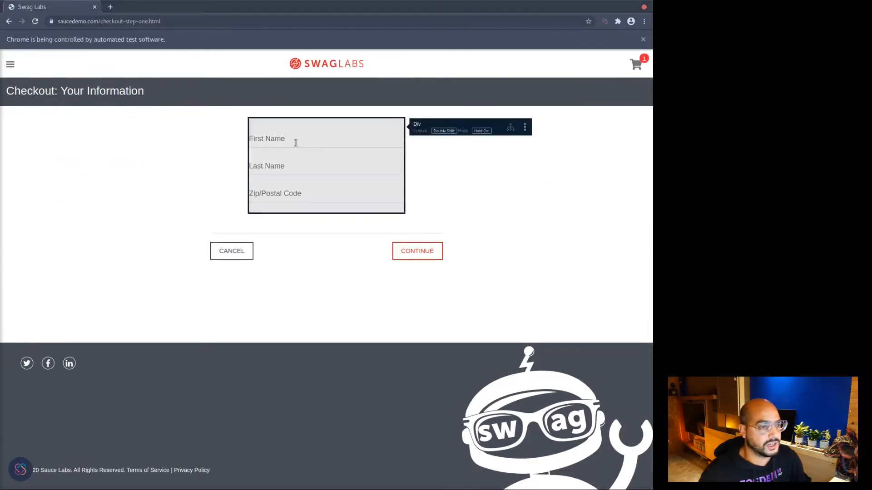
left_click(296, 141)
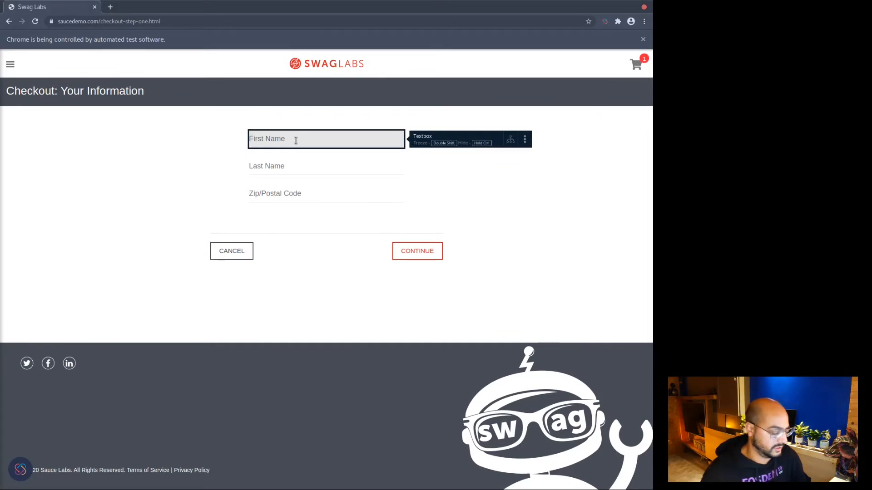
type("Te")
type("Test")
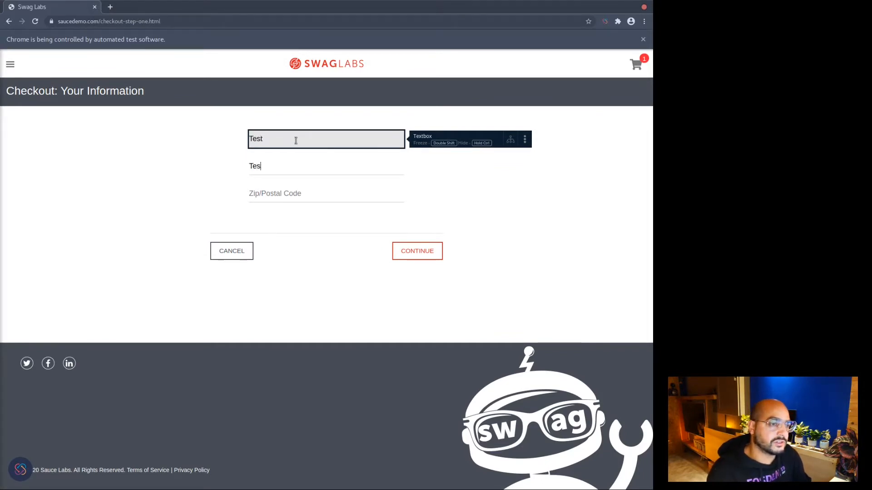
key("Tab")
type("09283409")
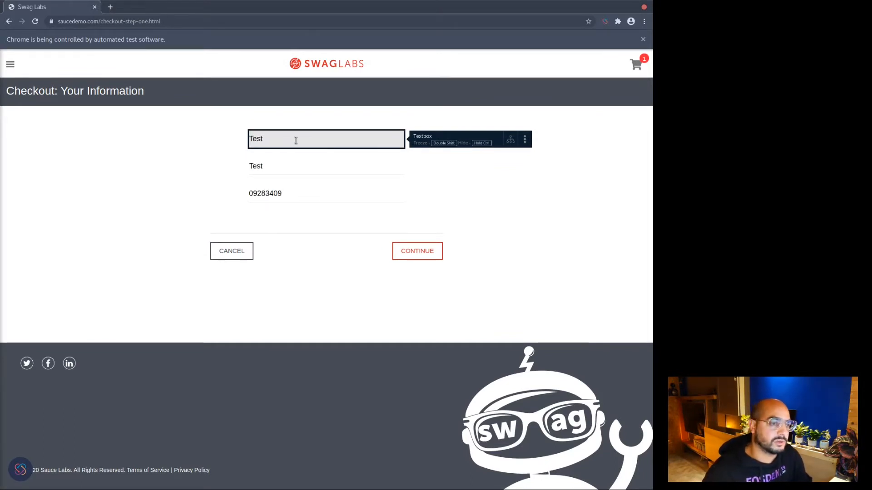
left_click(428, 252)
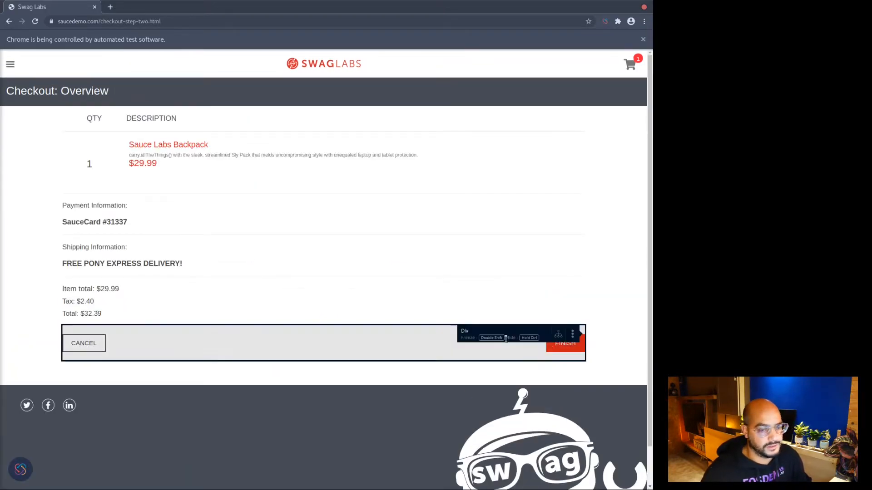
left_click(560, 351)
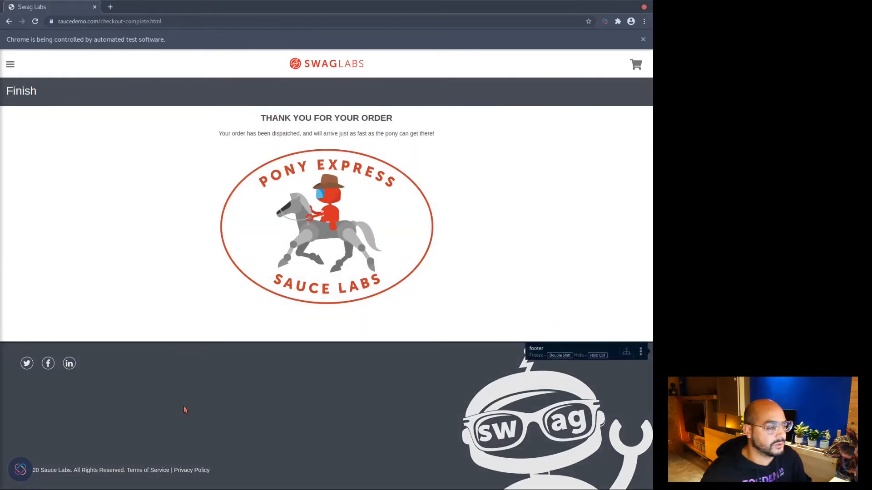
left_click(20, 468)
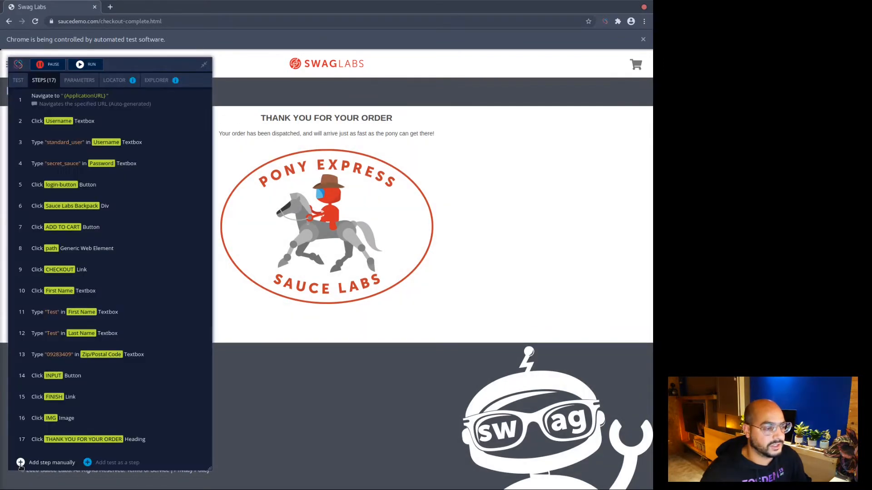
Pause recording, replay the 17-step Swagstore 1 test, and return to the TestProject window.
left_click(56, 66)
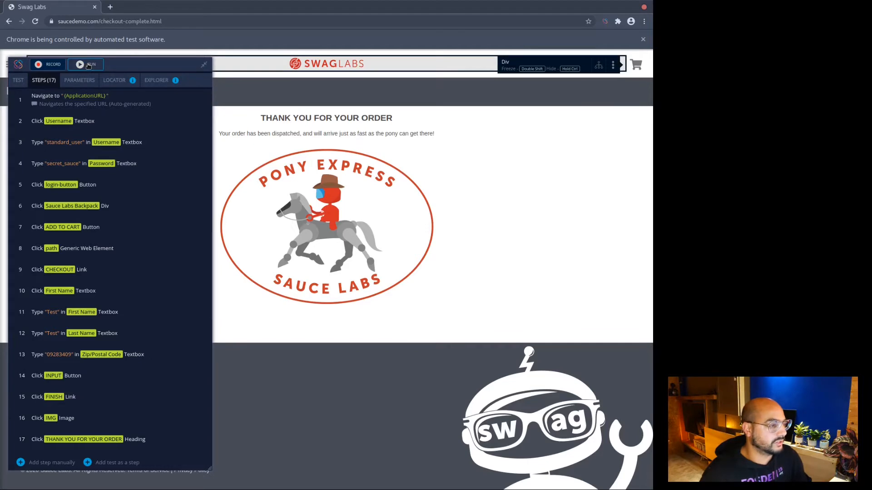
left_click(89, 65)
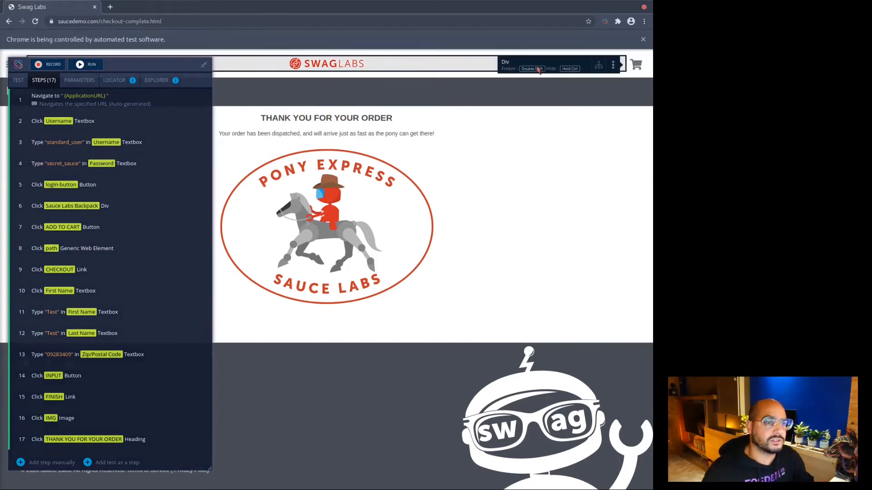
key("alt+Tab")
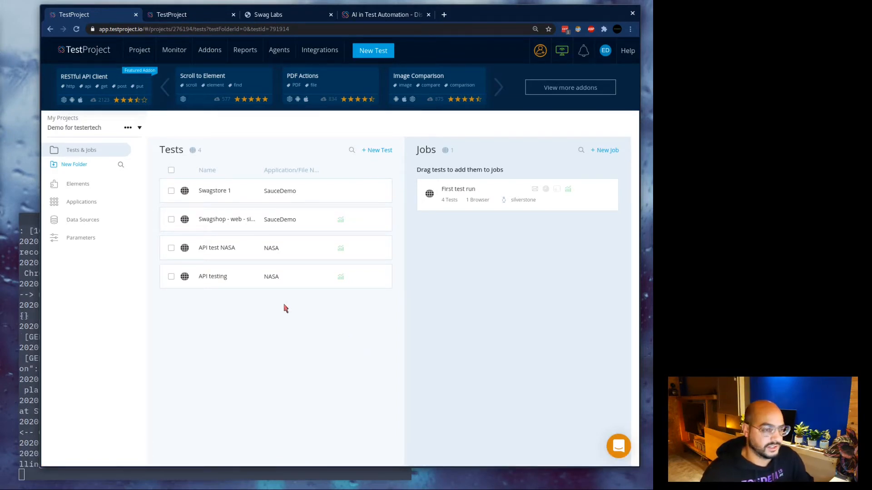
View the Swagstore 1 test's recorded steps, then open an empty Chrome tab.
left_click(226, 191)
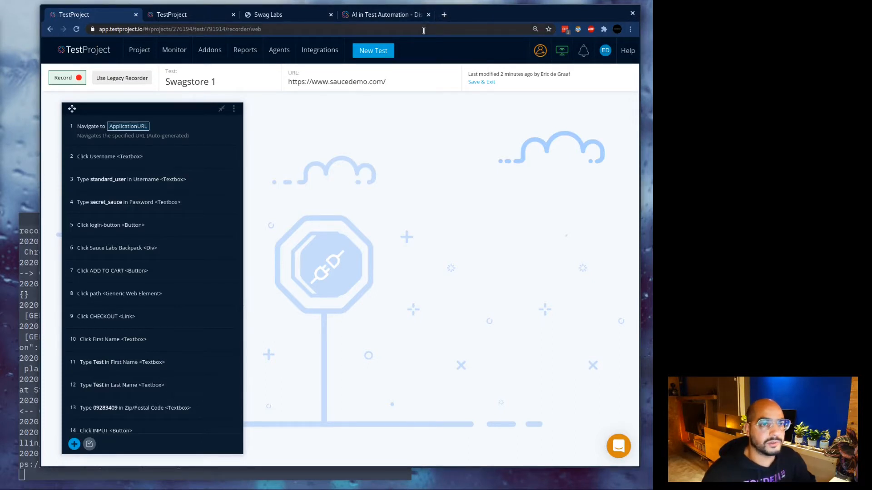
left_click(444, 15)
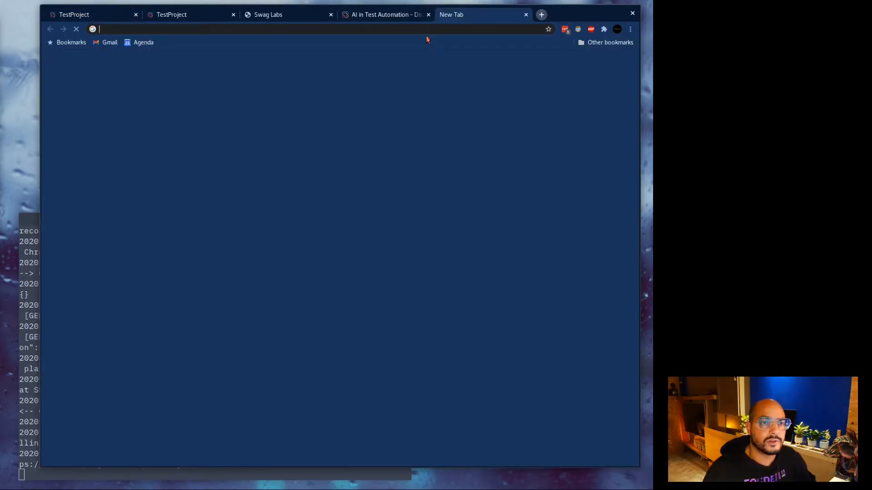
Load the 'How Can You Scale Your REST API Testing?' blog article and dismiss its sign-up popup.
type("https://blog.testproject.io/2020/09/23/ai-in-test-automation-discover-how-it-works/")
key("Return")
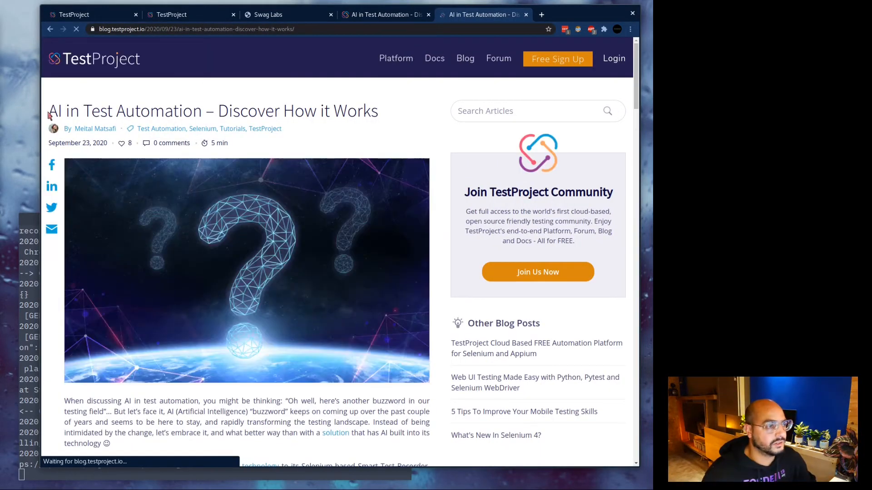
scroll(251, 111, "down", 1)
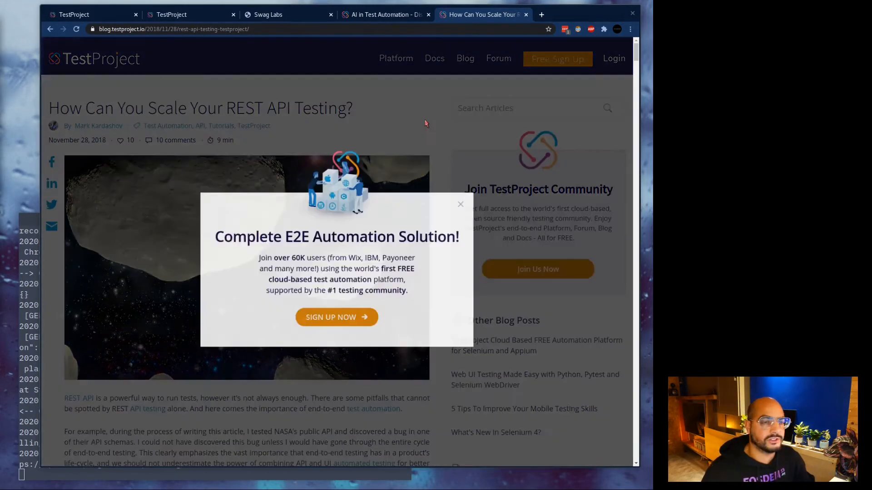
scroll(425, 124, "down", 1)
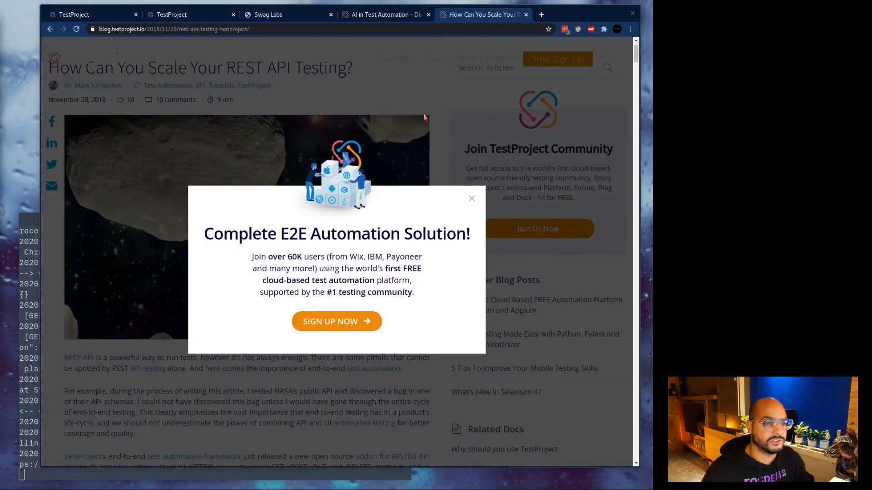
left_click(460, 203)
Scroll through the REST API testing article, then go back to the Swagstore 1 test tab.
scroll(364, 165, "up", 1)
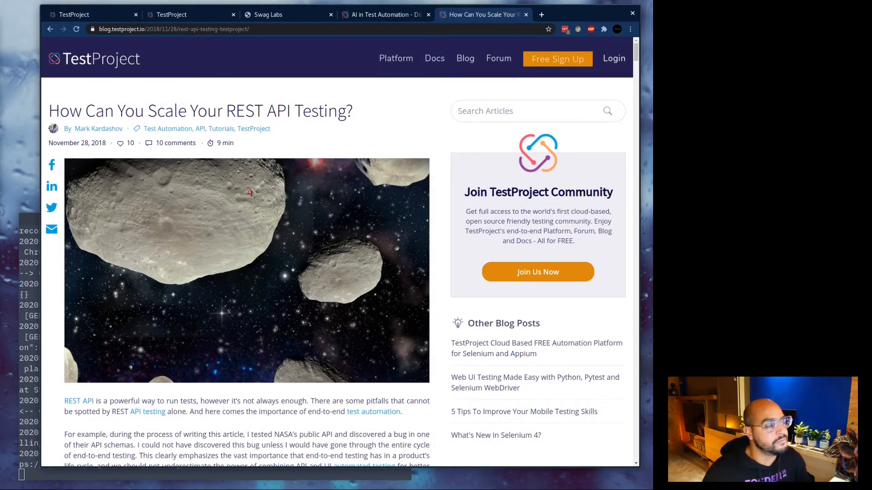
scroll(292, 274, "down", 3)
scroll(295, 309, "down", 2)
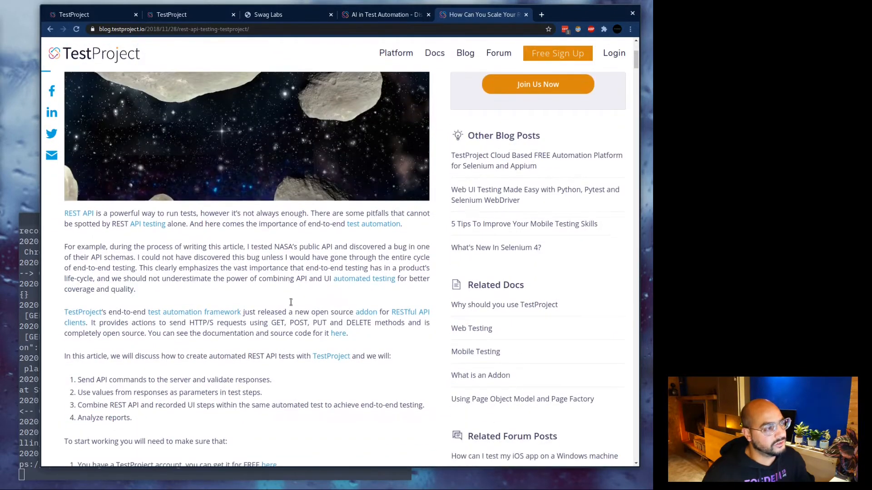
scroll(299, 311, "down", 2)
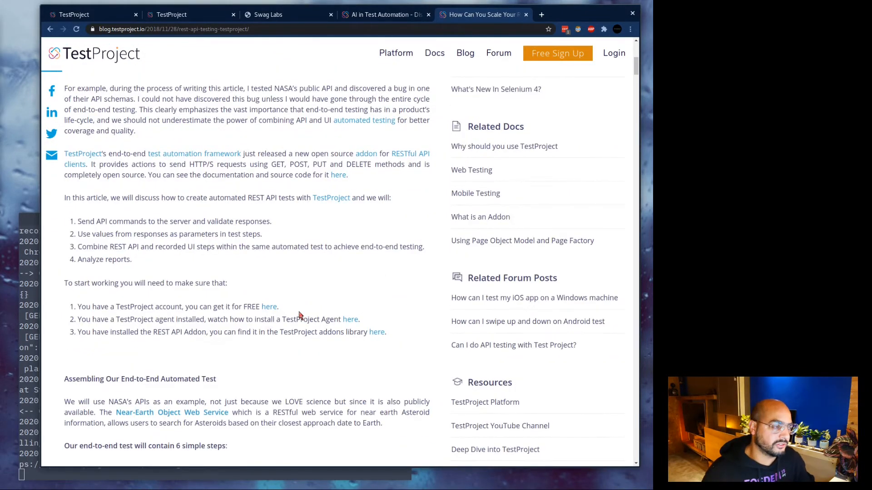
scroll(300, 313, "down", 3)
scroll(305, 313, "down", 5)
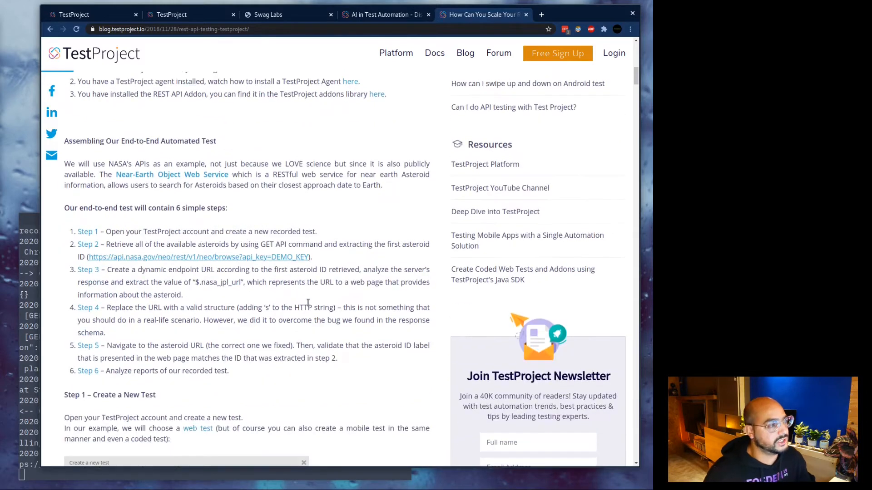
scroll(315, 308, "down", 4)
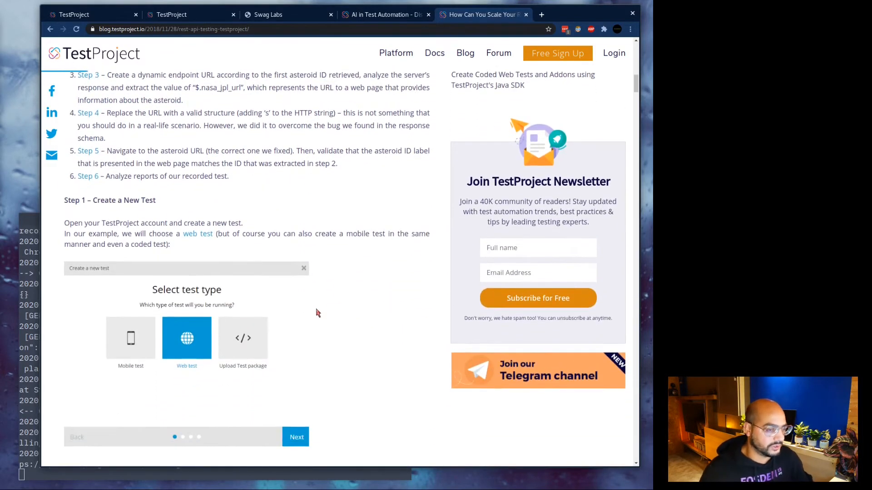
scroll(354, 281, "down", 5)
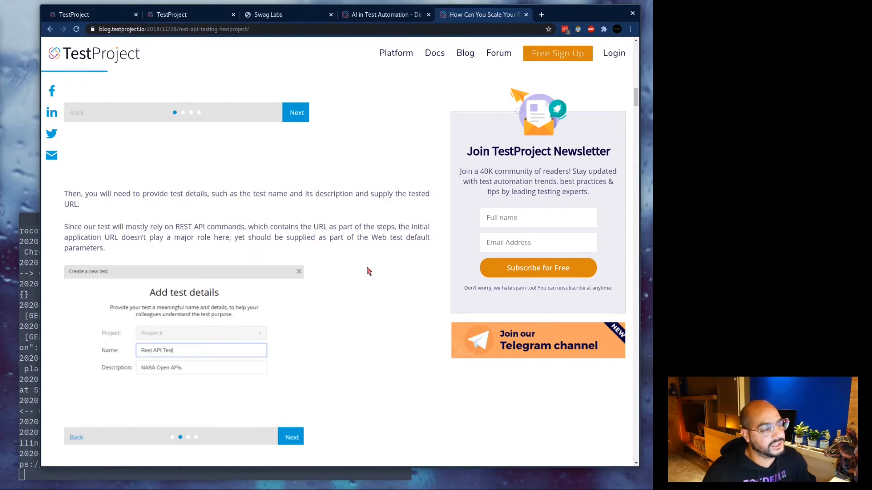
scroll(338, 182, "down", 4)
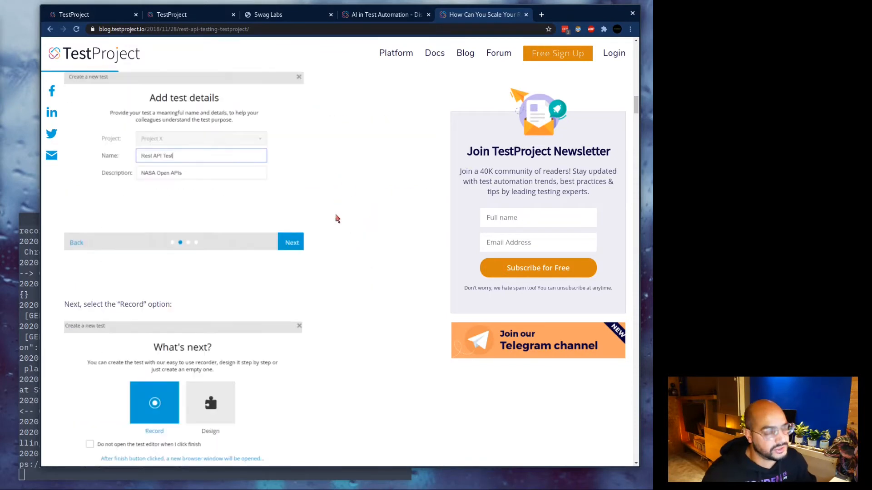
scroll(337, 219, "up", 5)
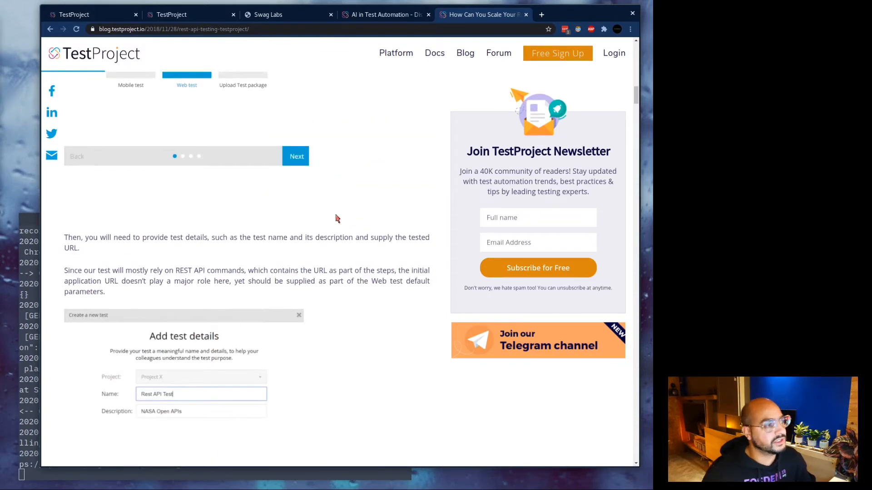
scroll(340, 217, "up", 9)
scroll(338, 227, "down", 12)
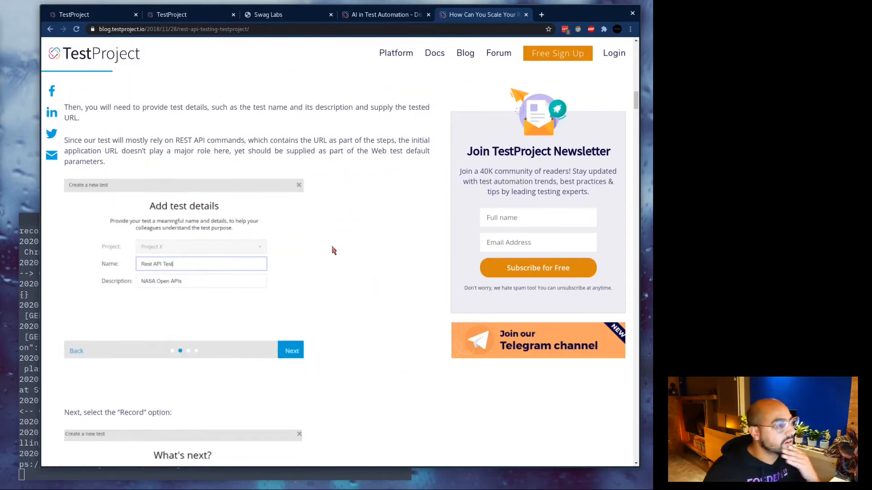
scroll(333, 250, "down", 12)
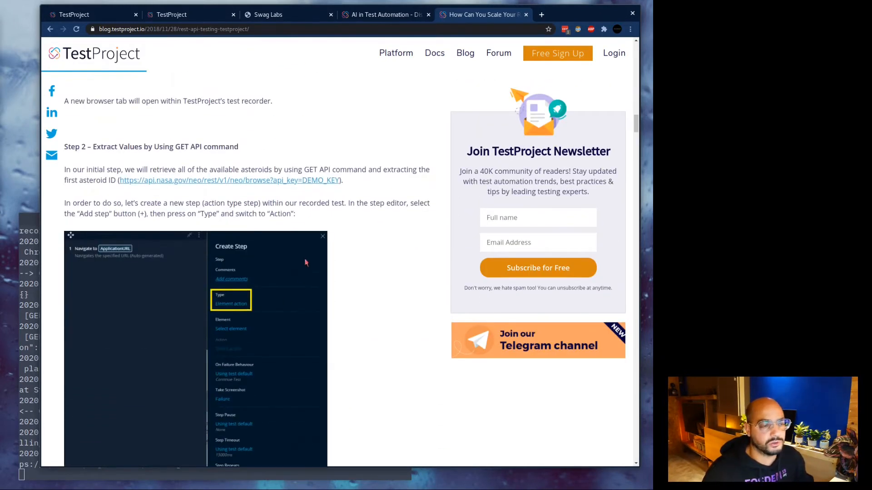
scroll(358, 331, "down", 3)
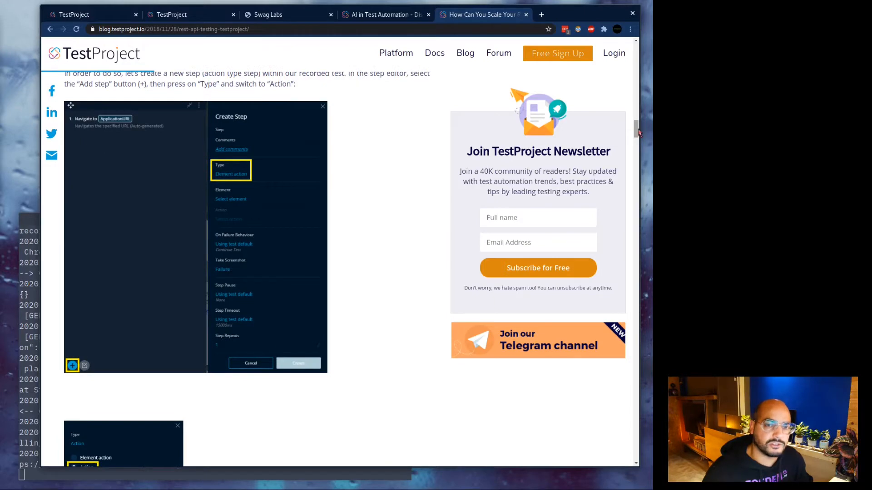
left_click_drag(638, 131, 634, 193)
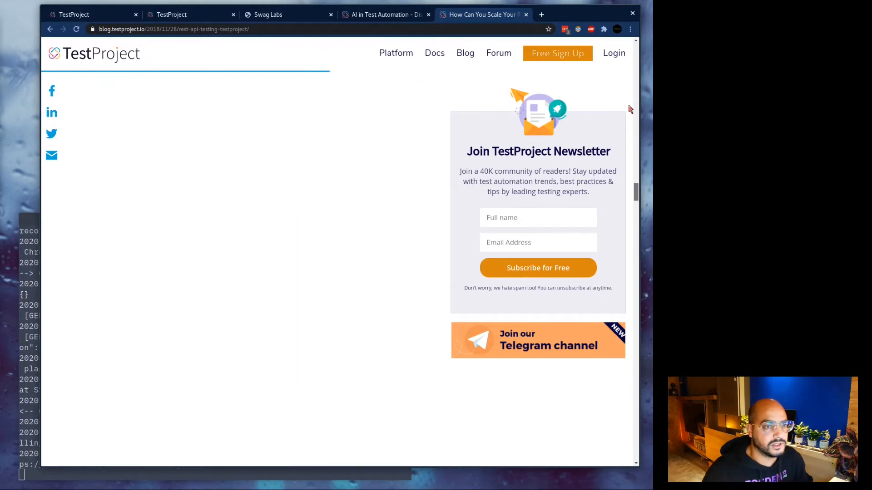
left_click_drag(629, 106, 630, 36)
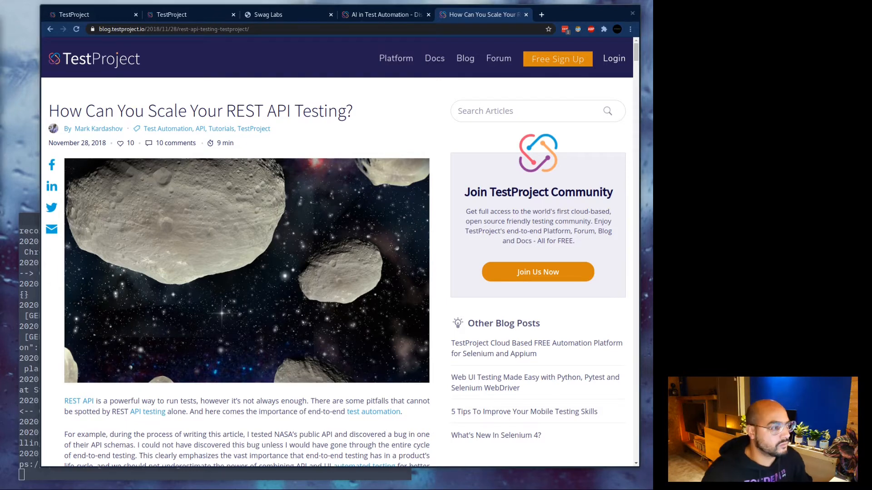
left_click(101, 16)
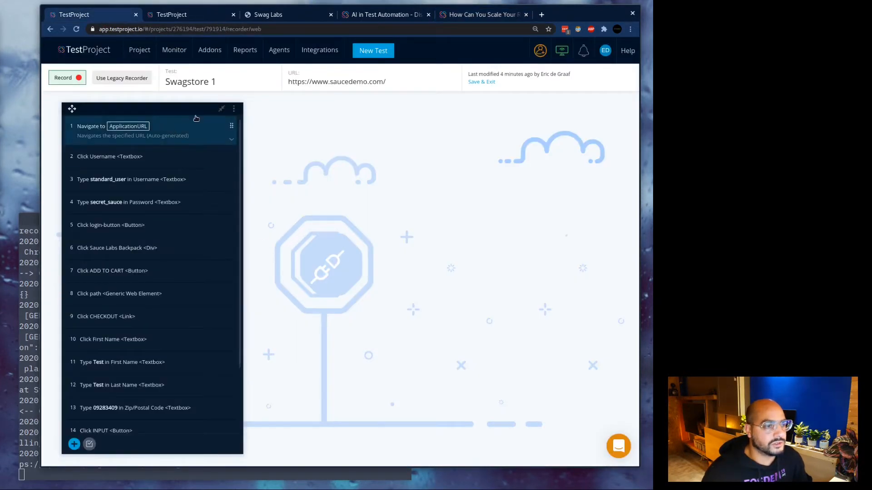
Save Swagstore 1 and start a new Web test named 'NASA Meteor API test'.
left_click(475, 82)
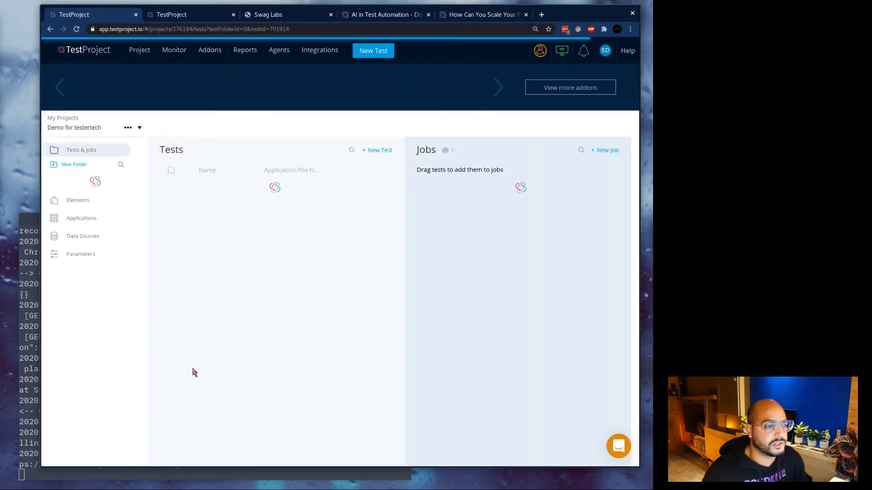
left_click(375, 150)
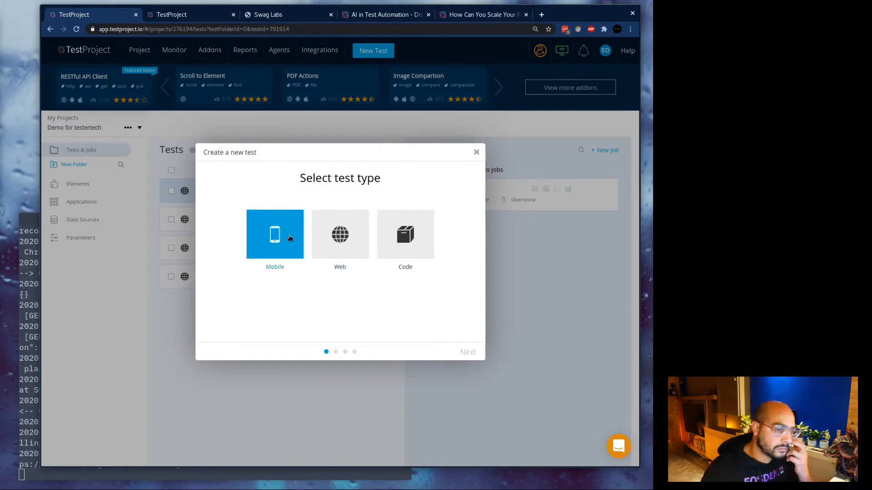
left_click(346, 241)
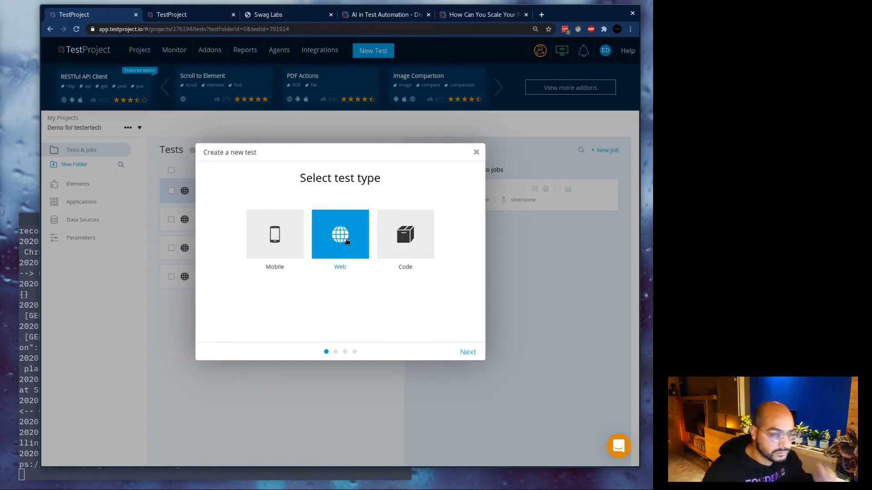
left_click(457, 351)
type("NASA Meteor test")
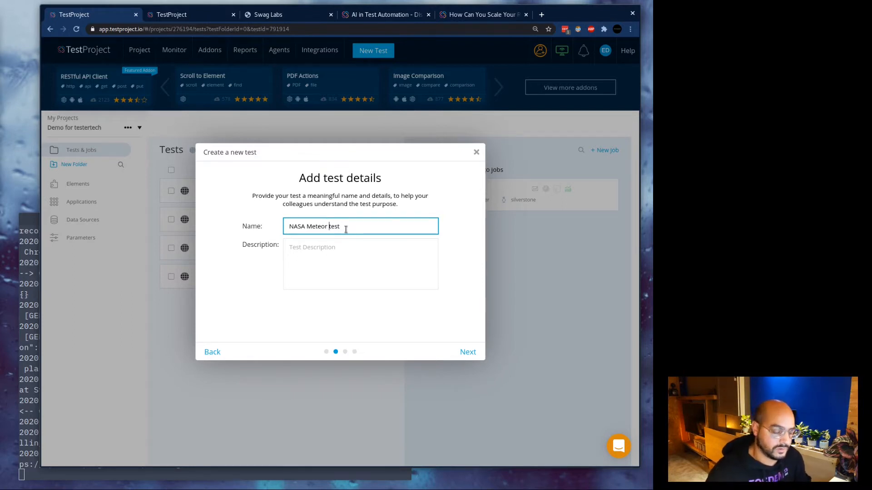
type("API")
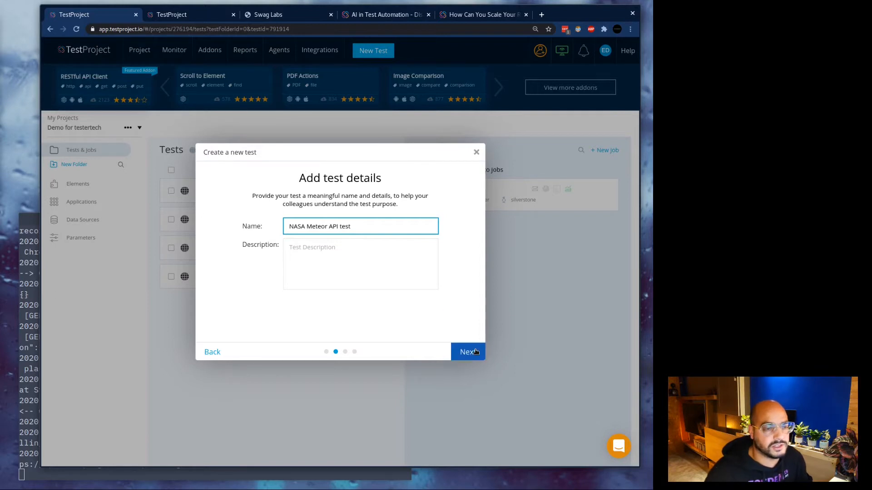
left_click(469, 358)
Assign the NASA application to the test and choose to edit its steps manually.
left_click(325, 200)
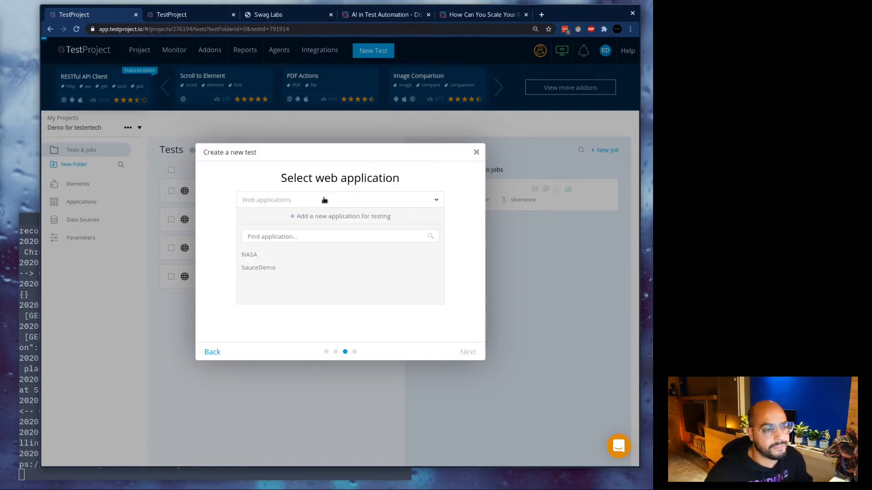
left_click(253, 254)
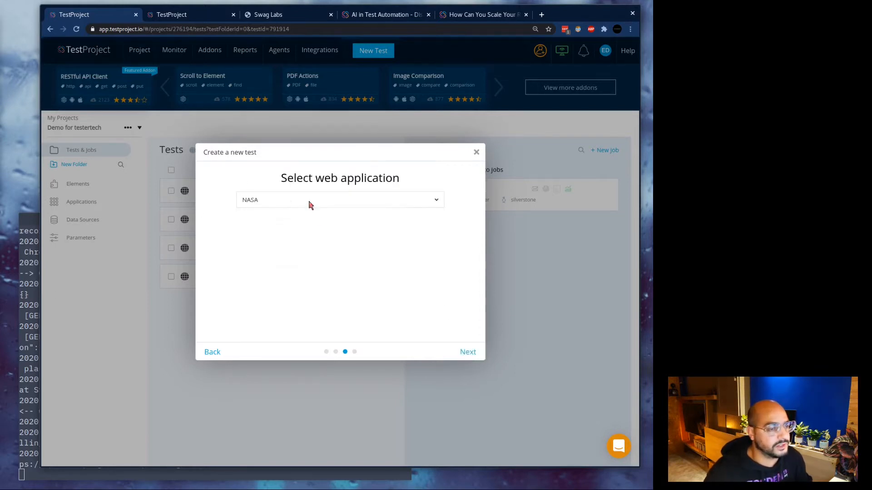
left_click(480, 352)
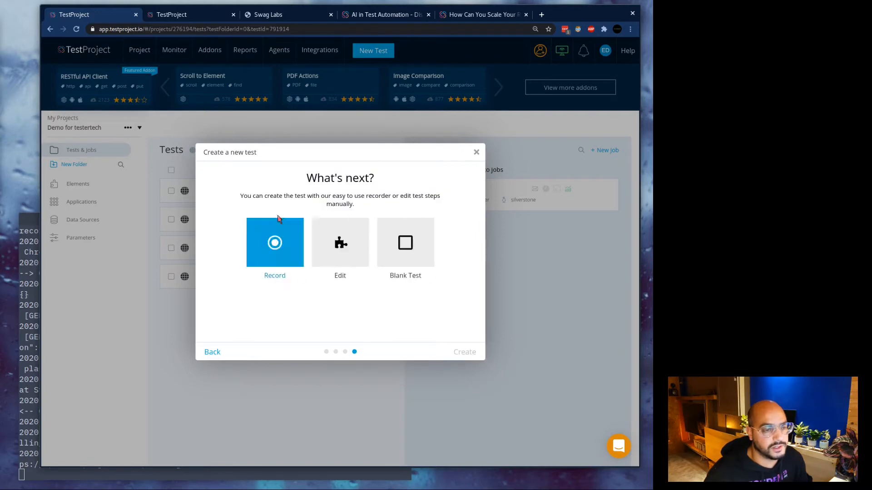
left_click(343, 253)
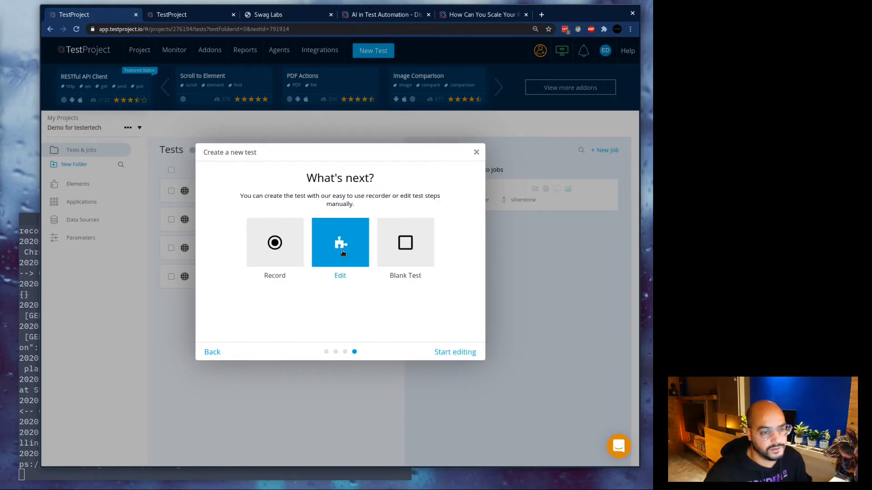
left_click(450, 355)
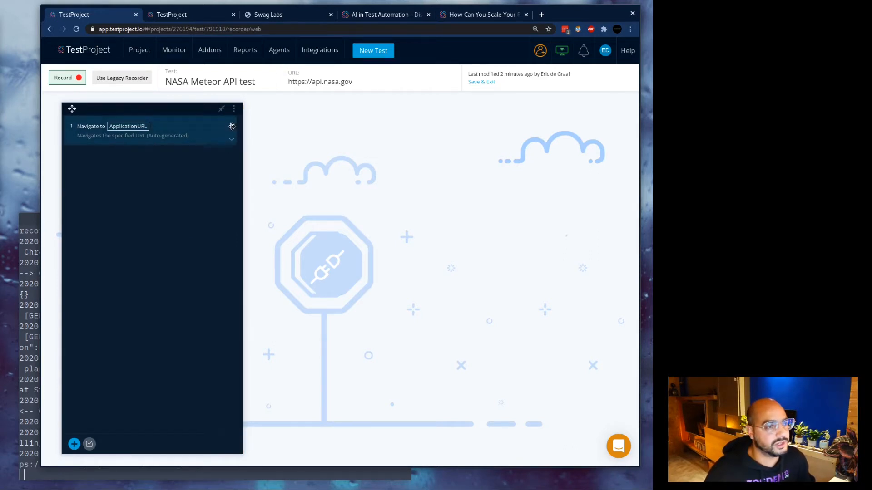
Delete the auto-generated navigate step #1 from the test.
left_click(232, 142)
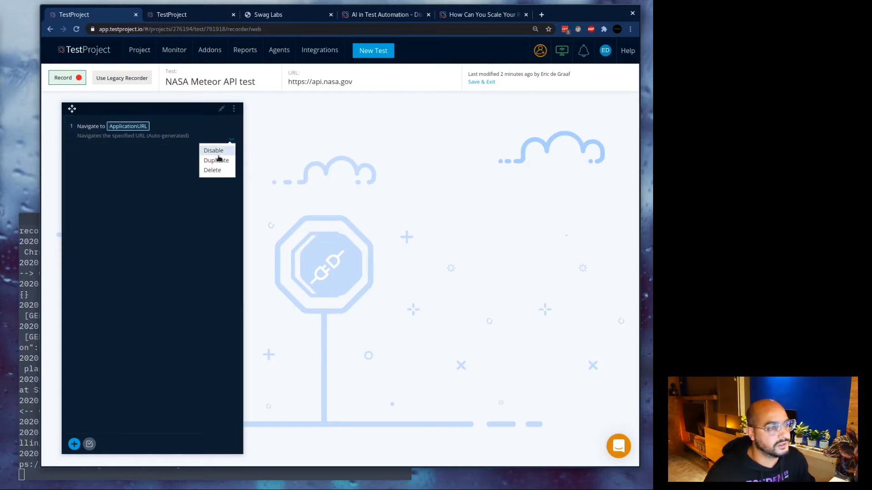
left_click(221, 172)
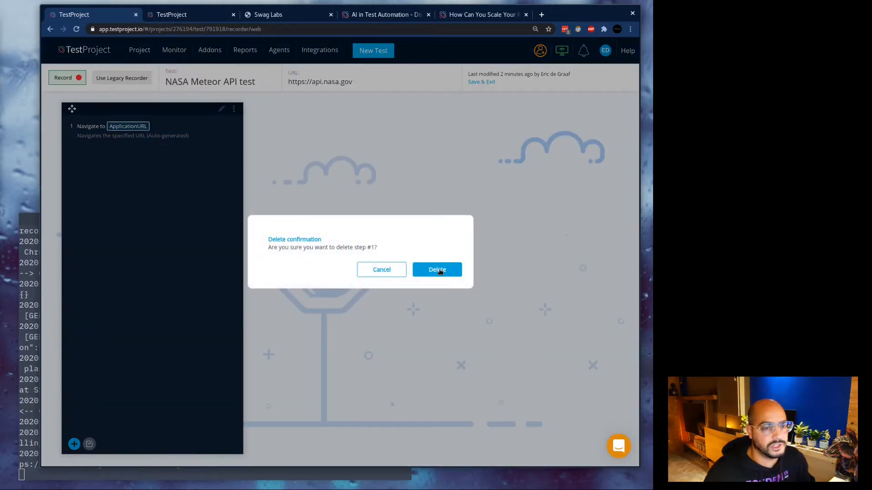
left_click(439, 271)
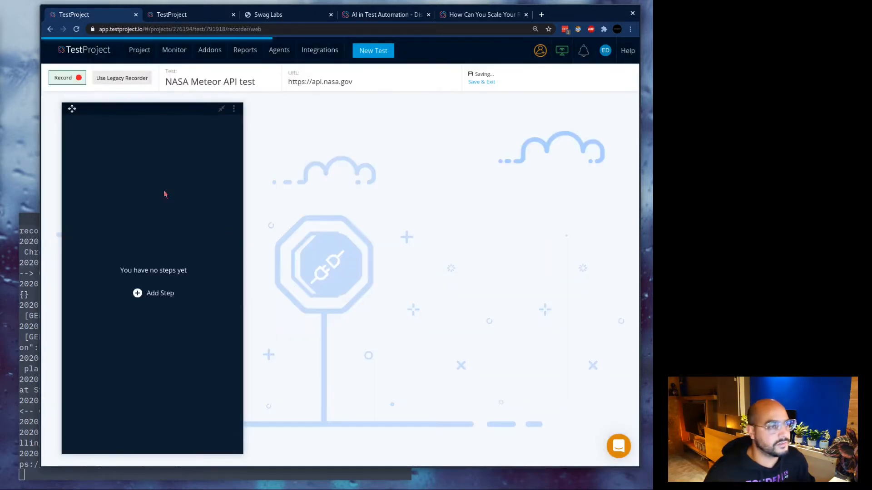
Add a new Action-type step and set its action to HTTP GET Request.
left_click(166, 293)
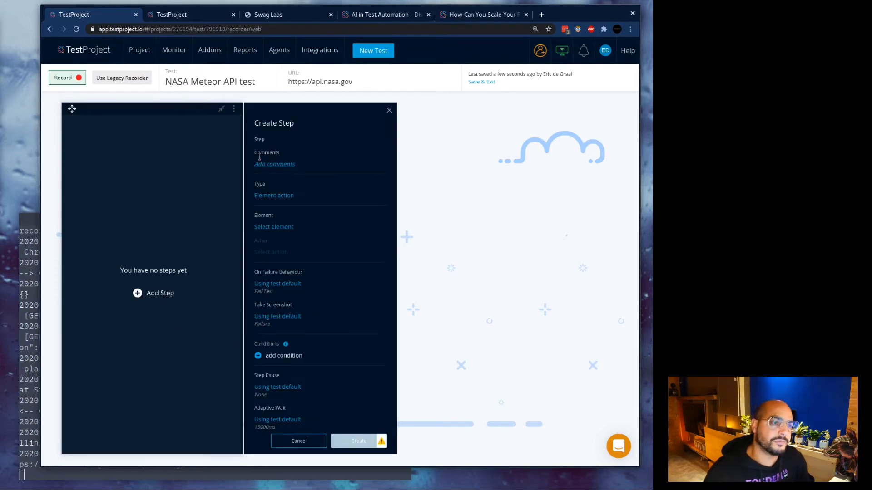
left_click(282, 196)
left_click(258, 163)
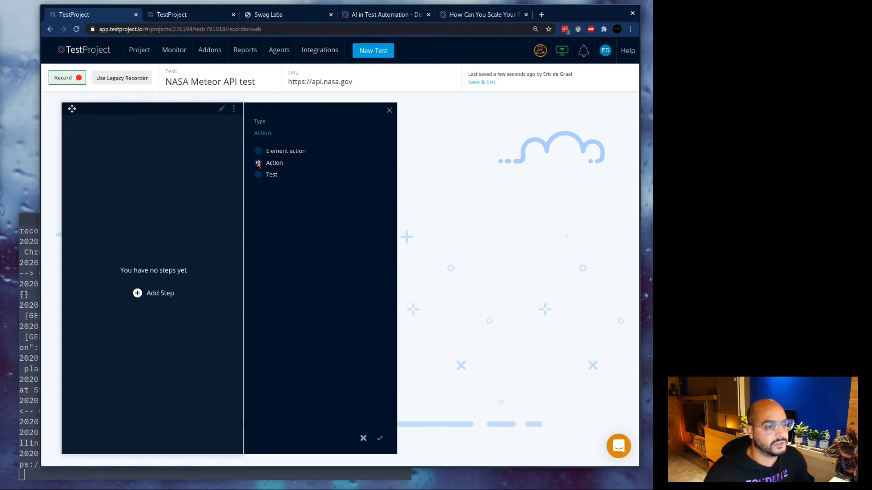
left_click(380, 438)
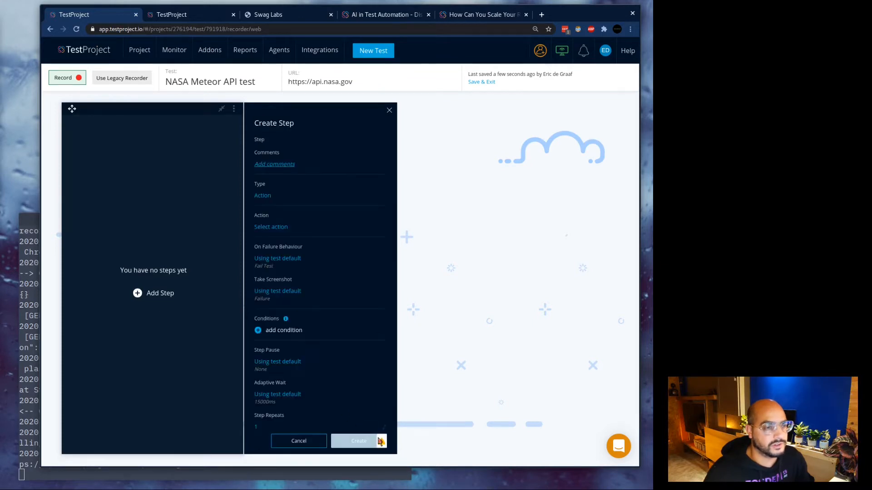
left_click(274, 227)
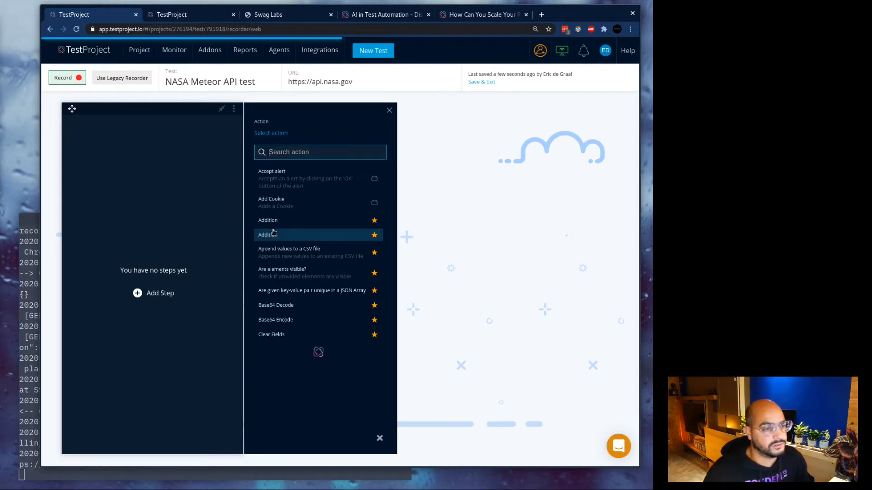
type("ht")
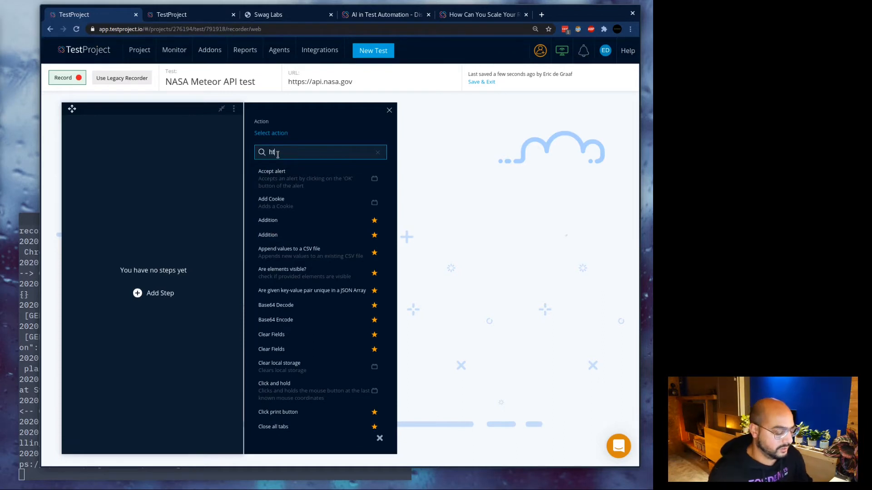
type("tp get")
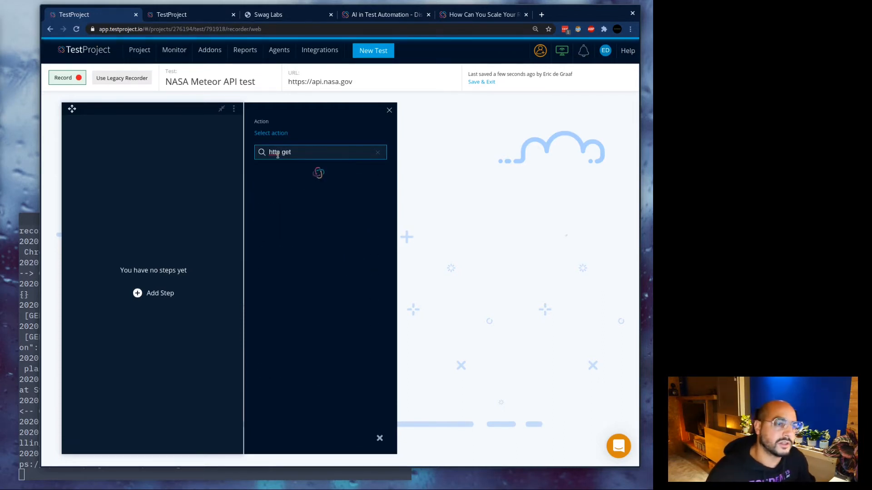
left_click(295, 173)
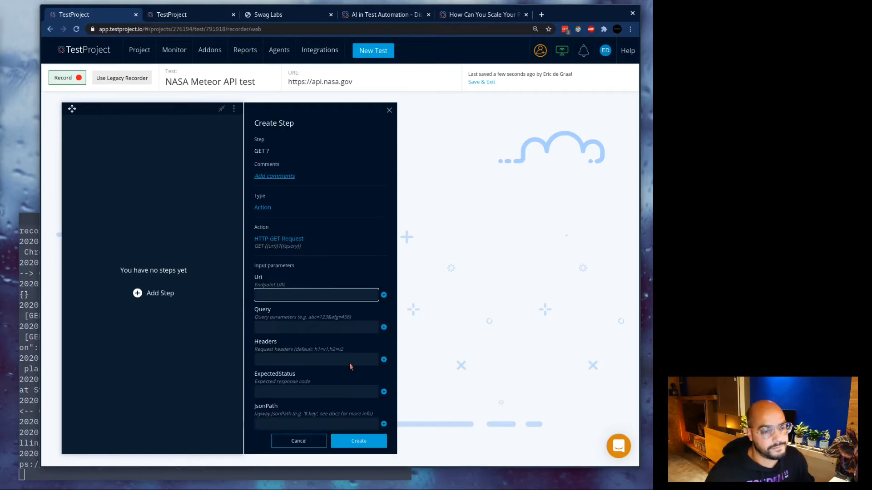
Fill the HTTP GET Request parameters, setting ExpectedStatus to 200 and leaving Uri empty.
left_click(269, 293)
scroll(322, 269, "down", 2)
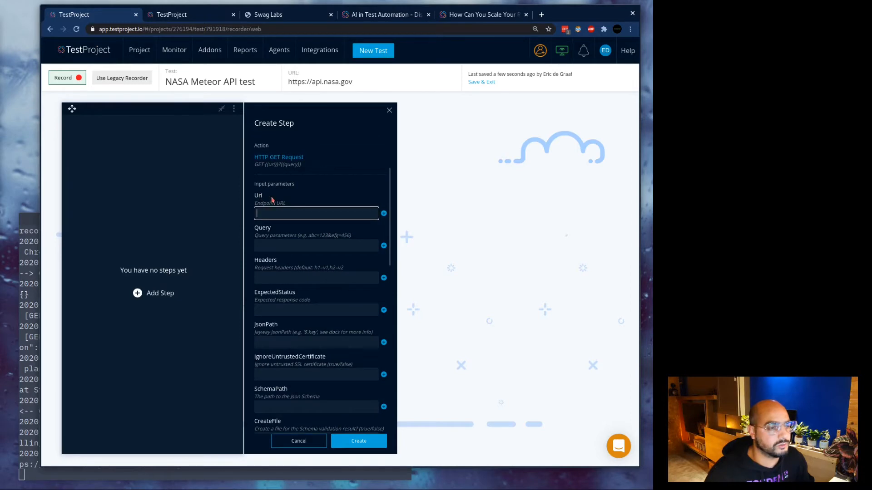
left_click(274, 244)
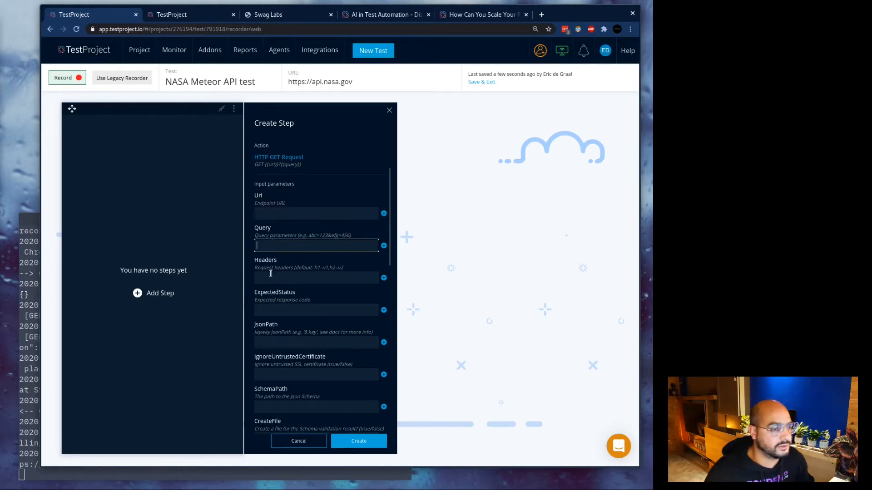
left_click(287, 311)
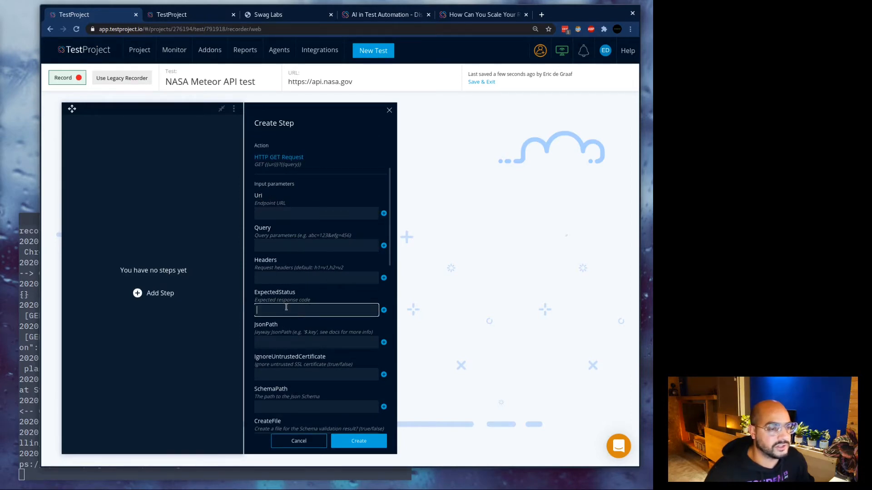
left_click(283, 213)
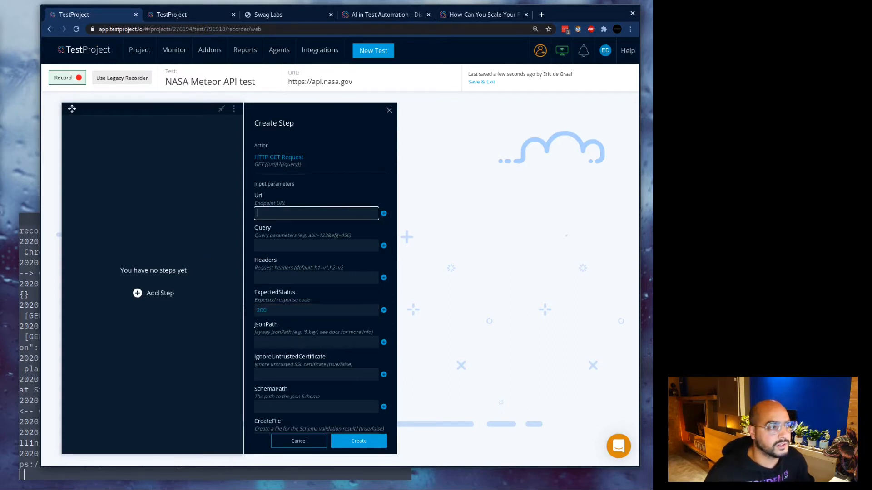
left_click(541, 14)
Load the NASA near-earth-object browse API response in a new tab.
left_click(492, 32)
key("ctrl+v")
key("Return")
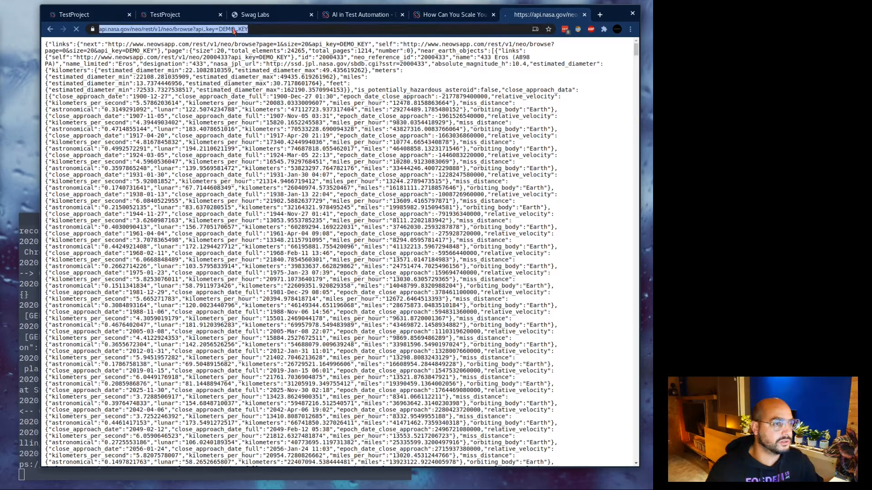
left_click_drag(196, 96, 296, 400)
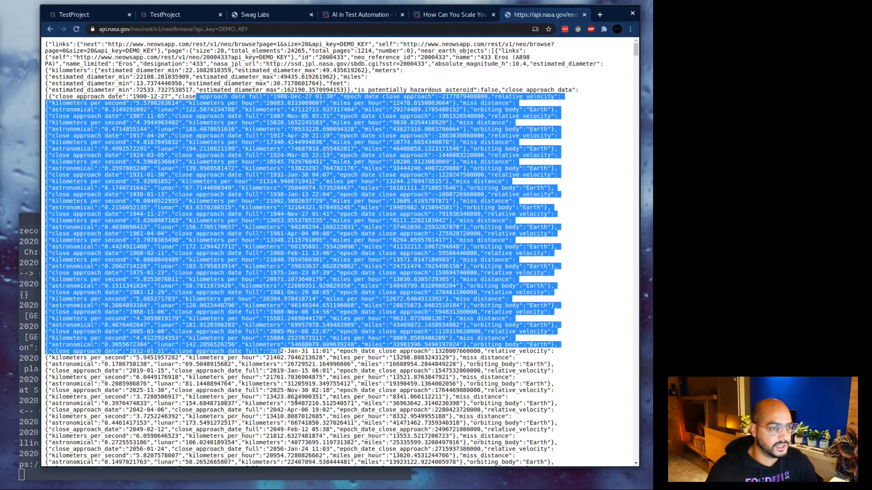
scroll(324, 258, "up", 2)
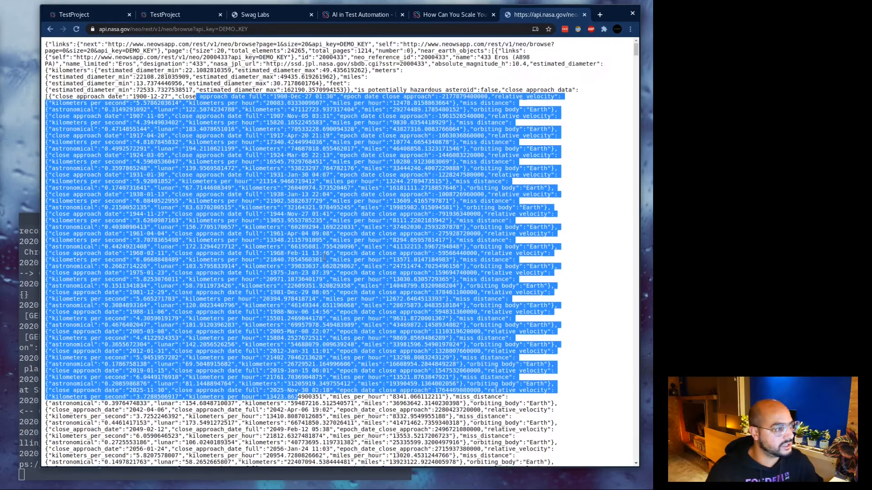
left_click(294, 136)
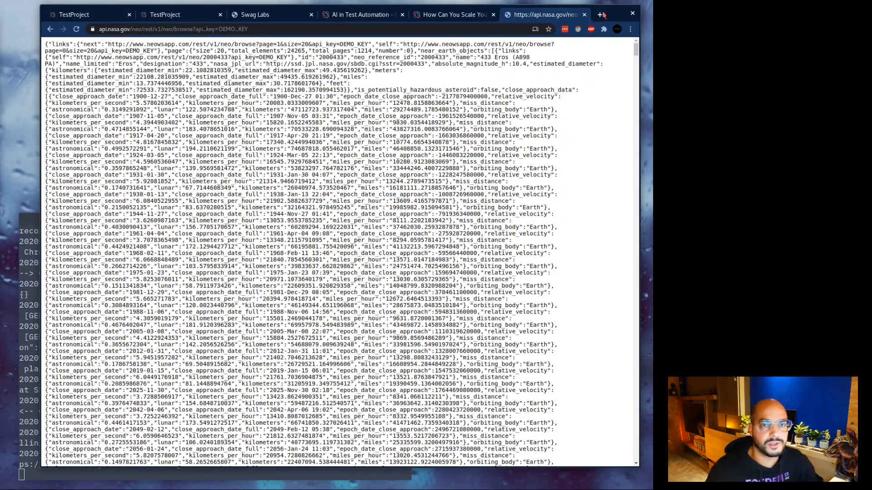
Open jsonpath.com, the JSONPath Online Evaluator, in another new tab.
left_click(600, 14)
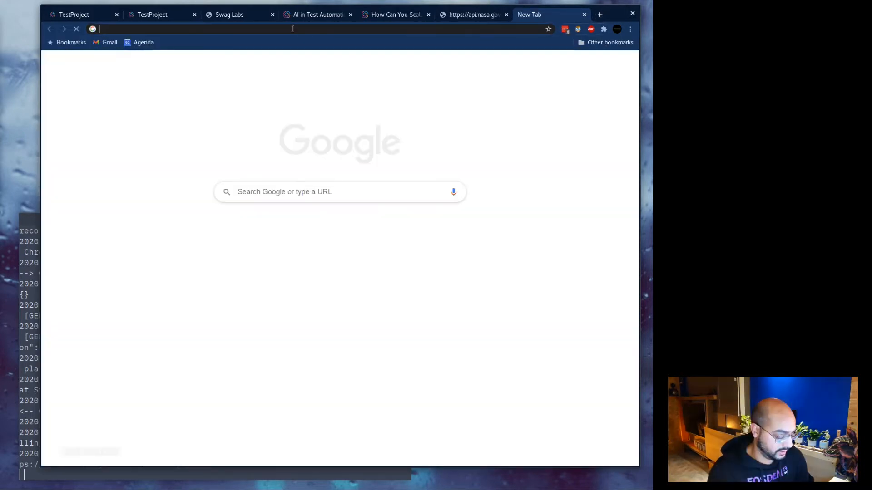
type("json")
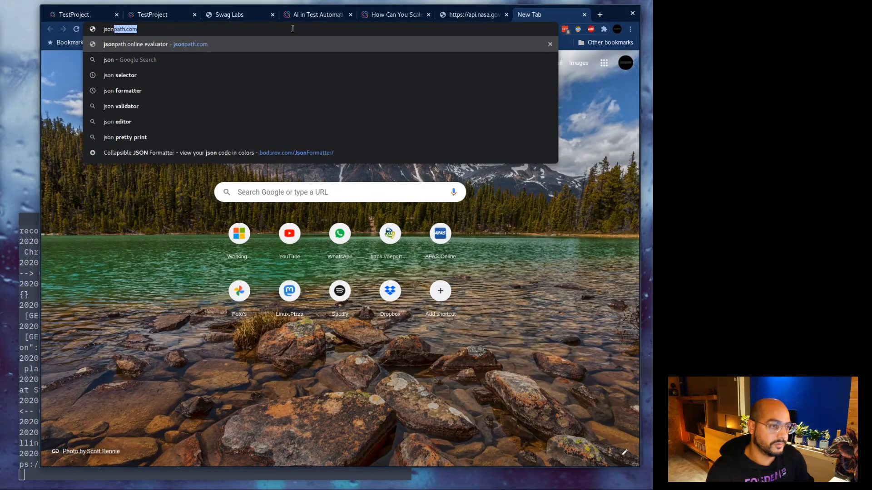
key("Return")
Copy the entire NASA JSON response and place the caret in the evaluator's sample input.
left_click(486, 16)
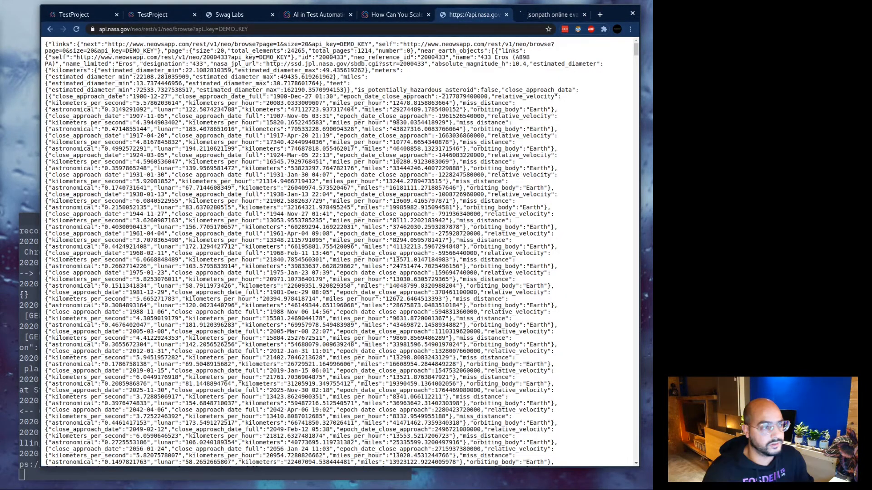
left_click_drag(480, 175, 459, 176)
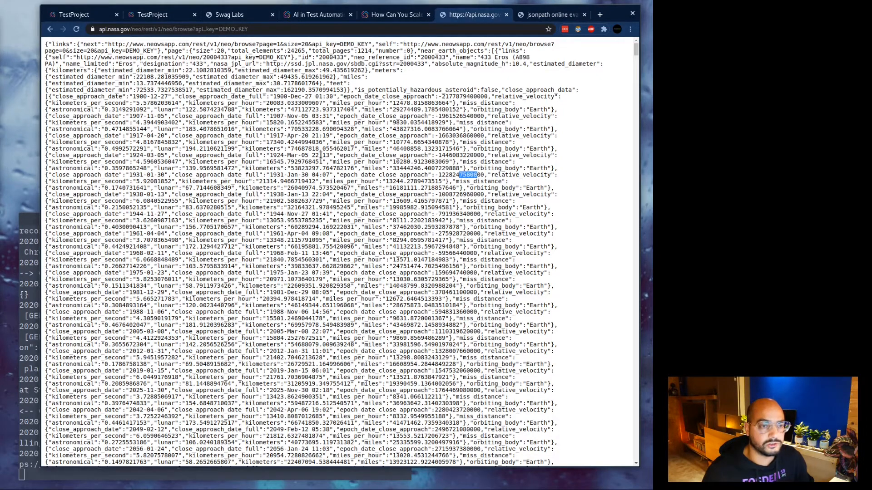
left_click(320, 155)
key("ctrl+a")
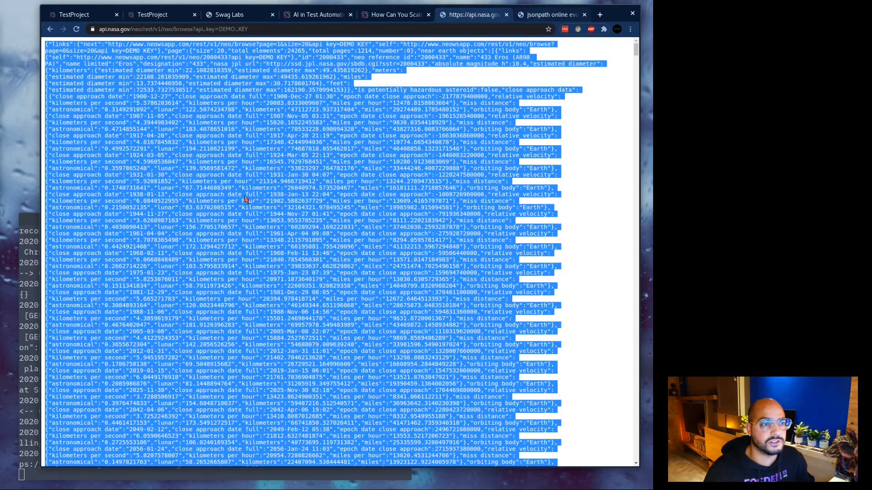
key("ctrl+Tab")
left_click(171, 262)
Paste the NASA near-earth-object JSON over the evaluator's sample Inputs, so $.phoneNumbers[:1].type finds no match.
left_click(177, 277)
key("ctrl+a")
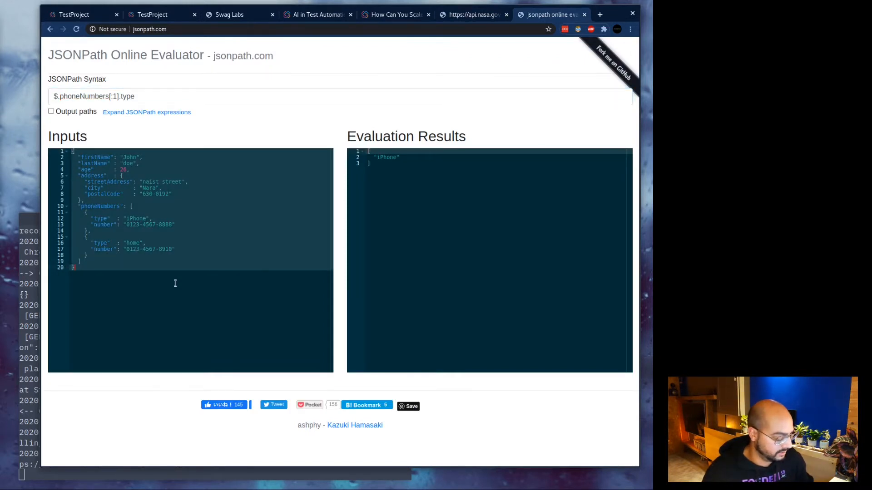
key("ctrl+v")
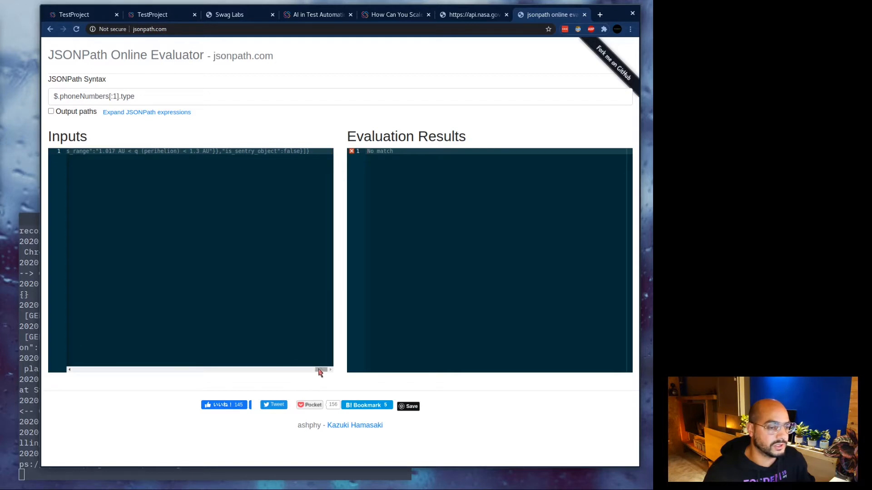
left_click_drag(321, 369, 65, 368)
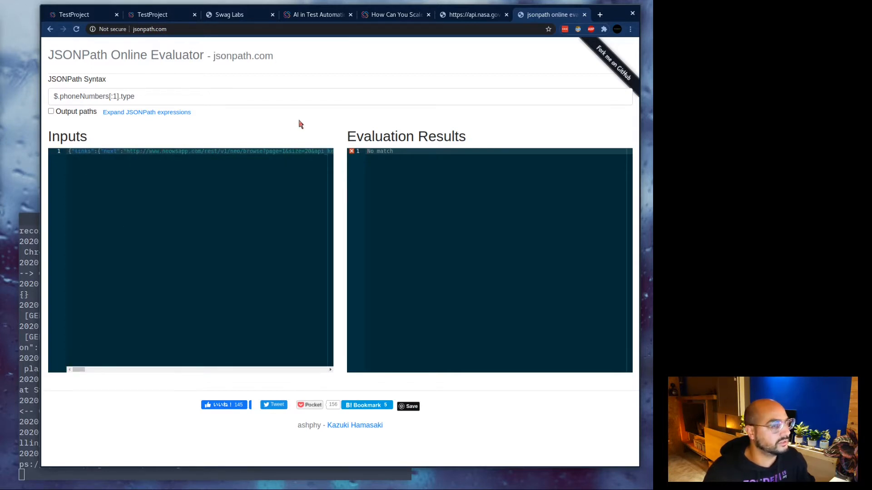
left_click(466, 16)
key("ctrl+Tab")
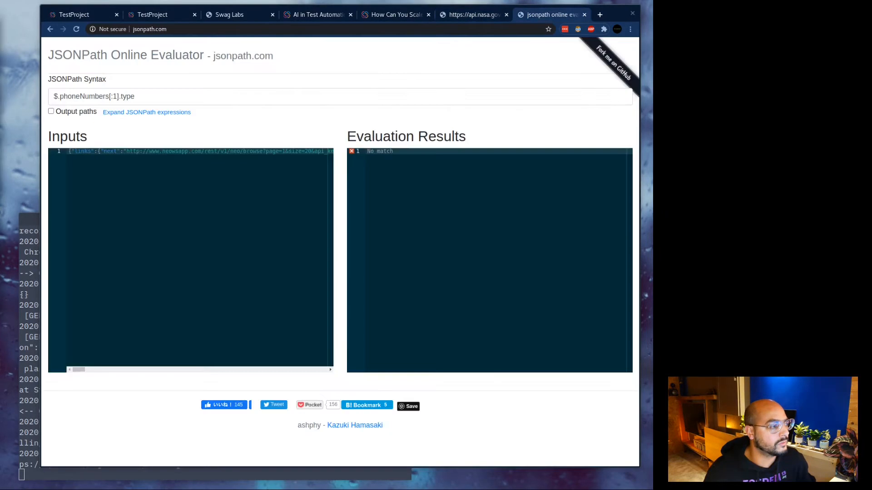
left_click(397, 15)
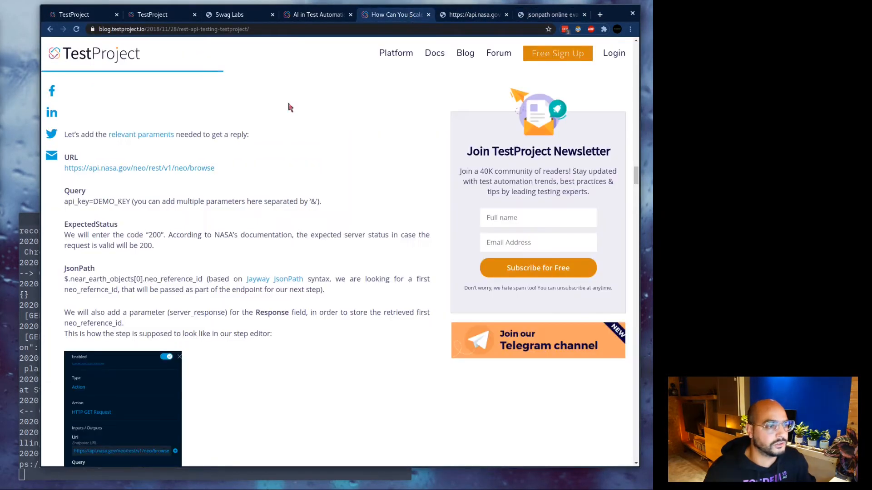
left_click_drag(61, 267, 262, 301)
left_click(299, 300)
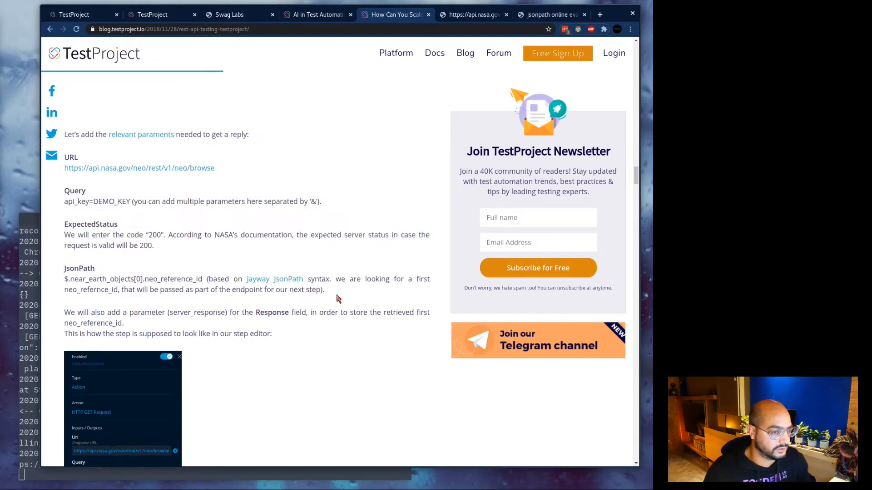
left_click_drag(324, 291, 65, 272)
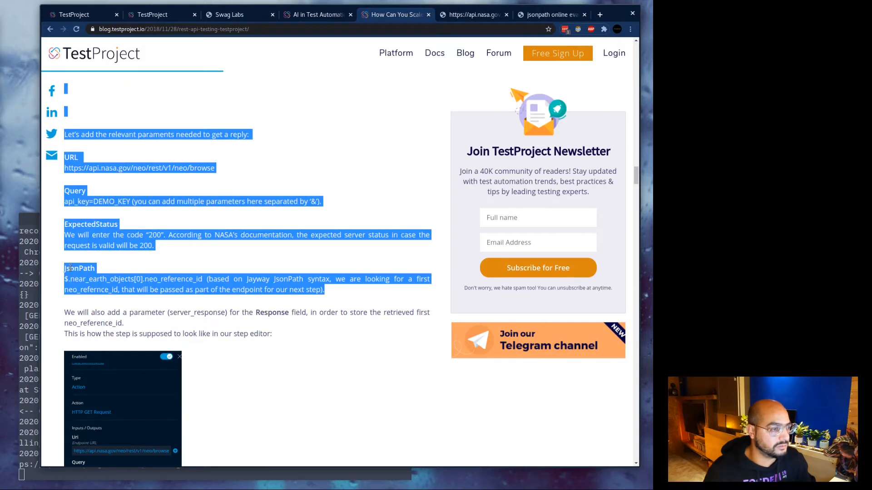
left_click(69, 272)
left_click(547, 15)
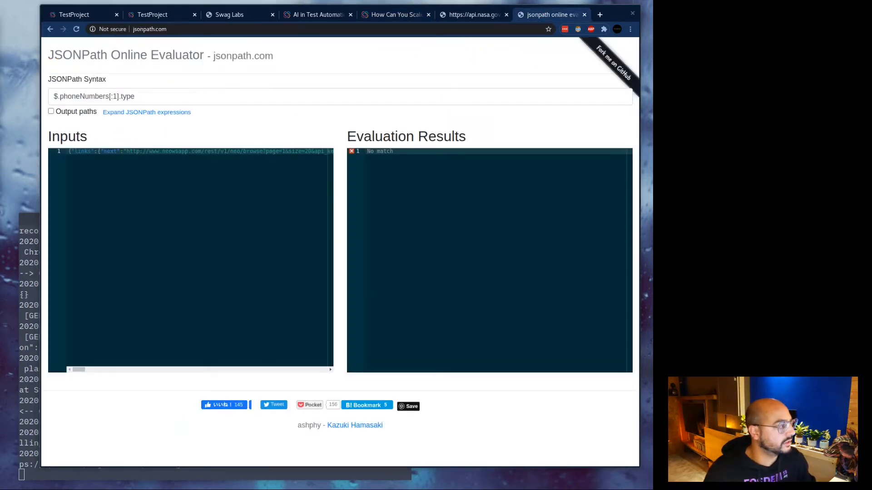
Replace the JSONPath query with $.near_earth_objects[0].neo_reference_id and confirm the result 2000433.
triple_click(177, 95)
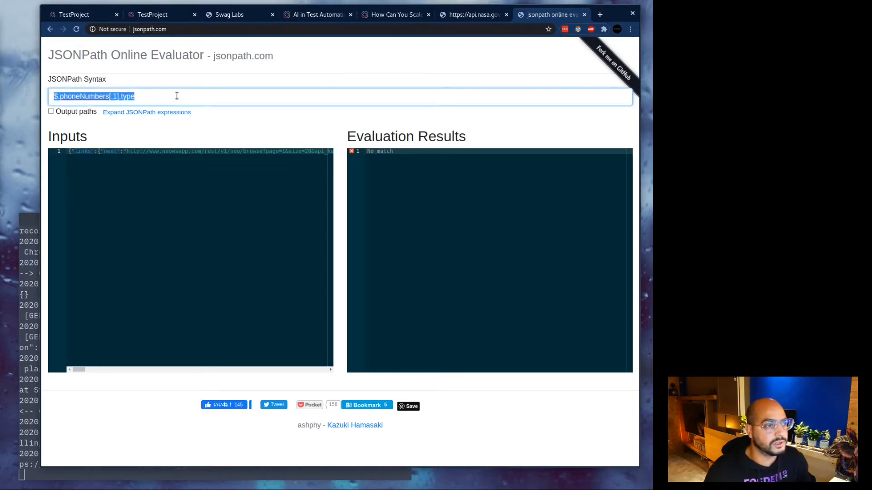
type("$.near_earth_objects[0].neo_reference_id")
left_click_drag(388, 167, 368, 154)
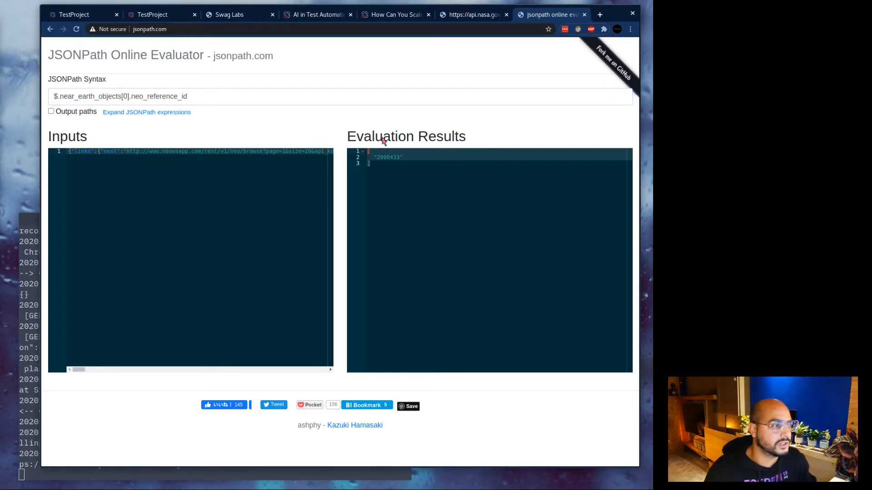
key("ctrl+plus")
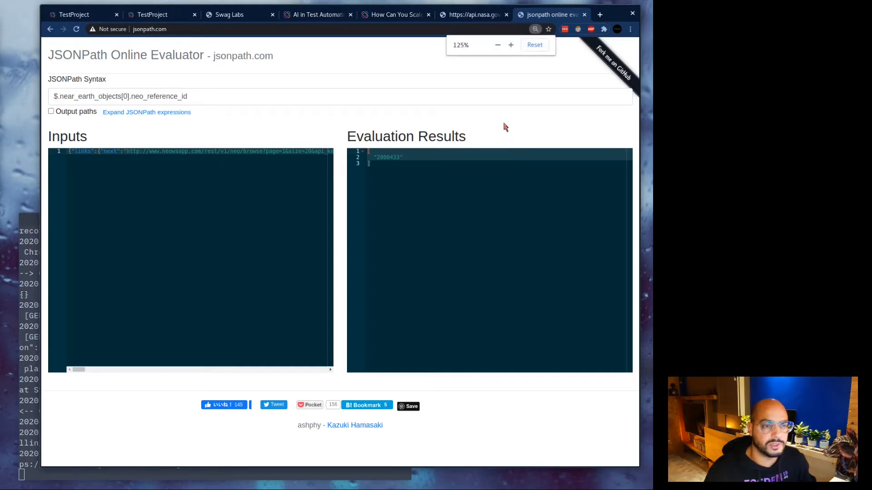
left_click(391, 181)
left_click(426, 173)
left_click_drag(384, 175, 354, 175)
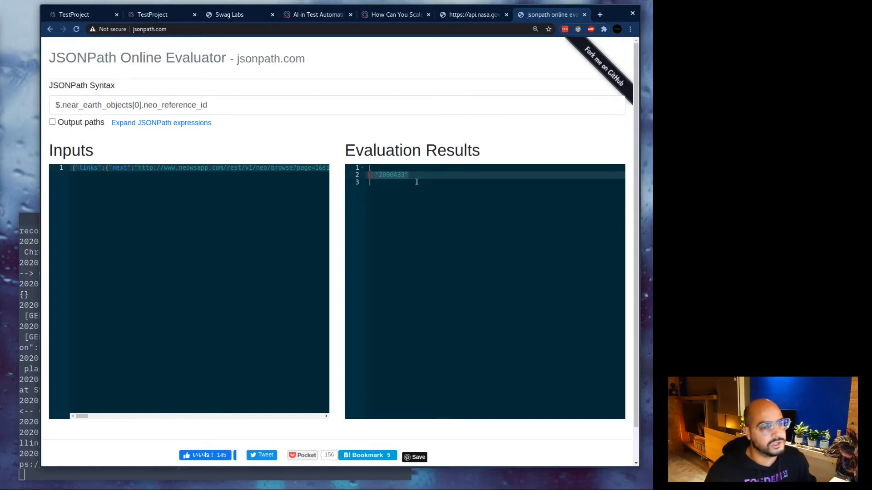
left_click(404, 199)
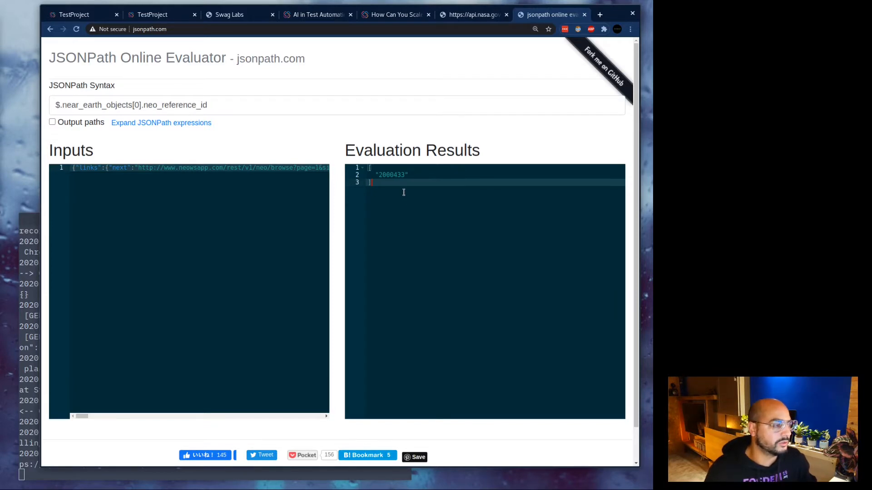
Return to the NASA Meteor API test recorder and close the extra TestProject and Swag Labs tabs.
left_click(471, 17)
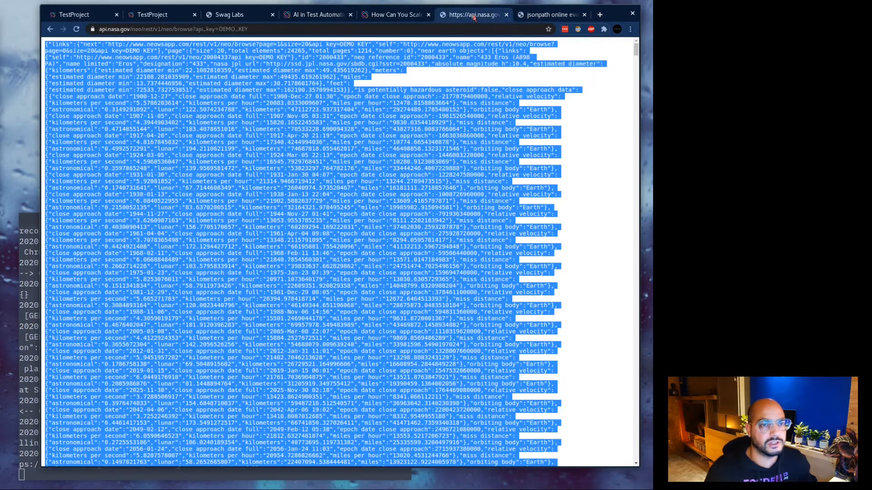
left_click(396, 15)
left_click(332, 16)
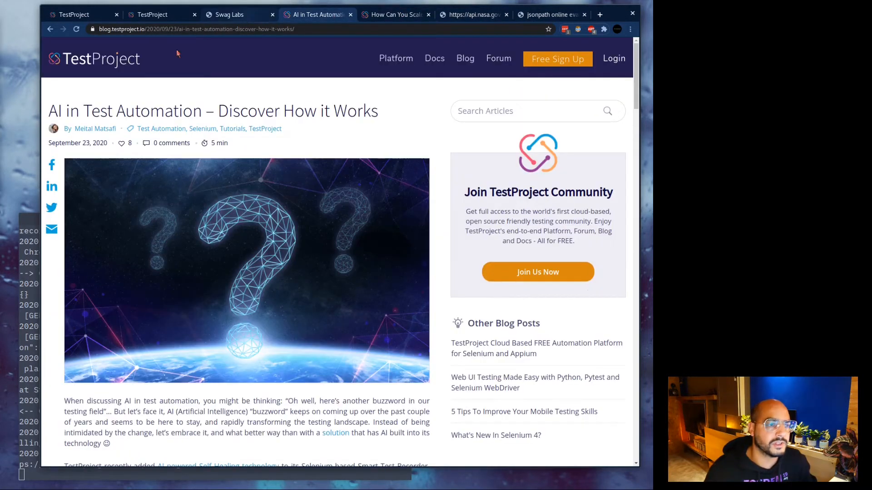
left_click(229, 16)
left_click(154, 16)
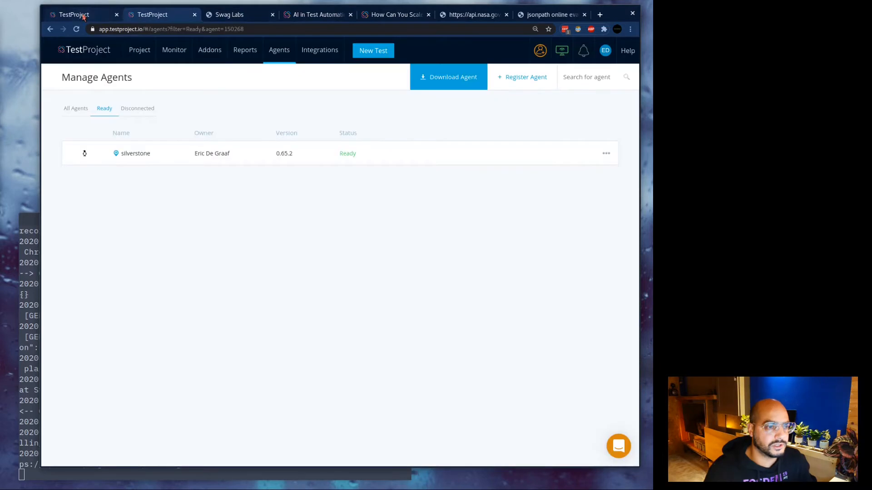
left_click(84, 16)
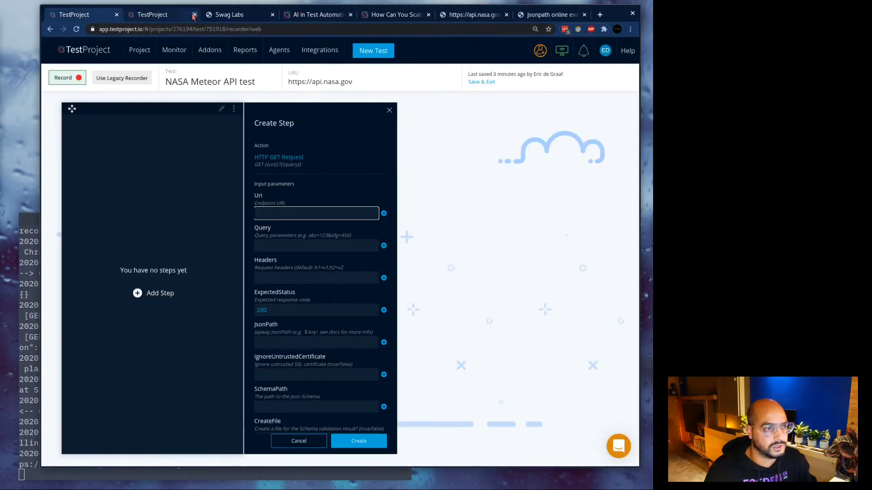
left_click(195, 14)
left_click(195, 15)
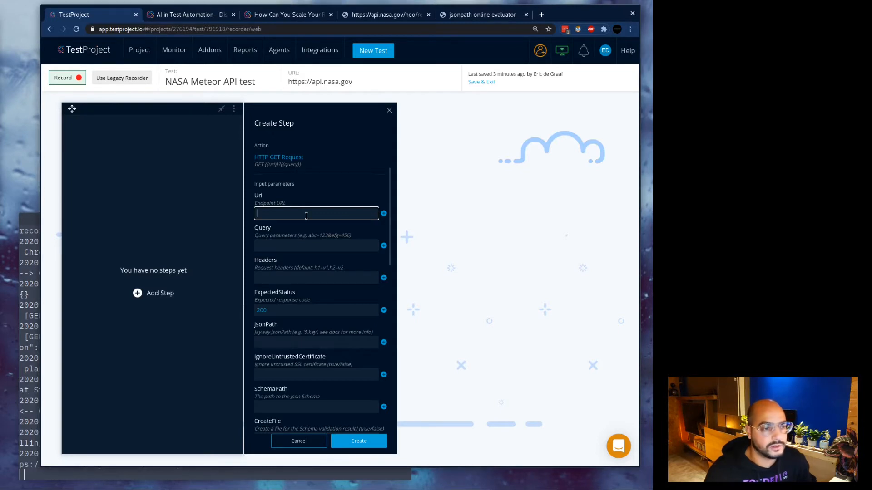
type("https://api.nasa.gov/neo/rest/v1/neo/browse")
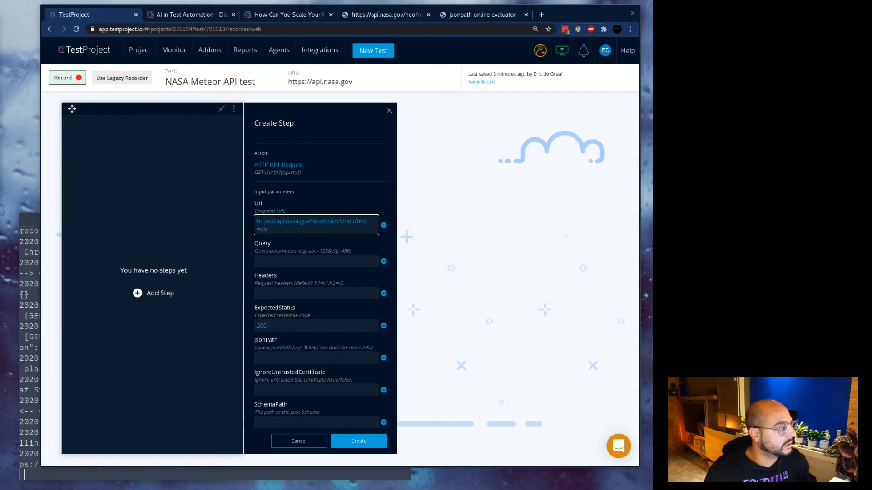
left_click(313, 261)
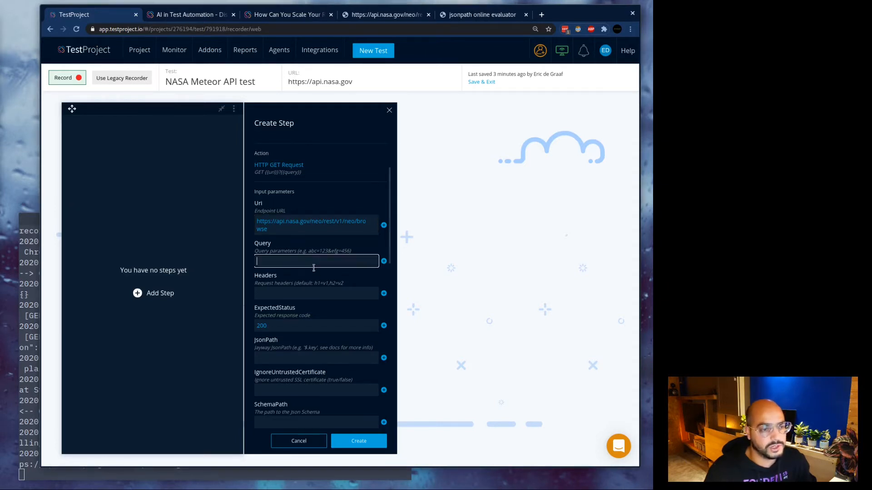
key("ctrl+v")
scroll(356, 247, "down", 1)
scroll(350, 248, "down", 1)
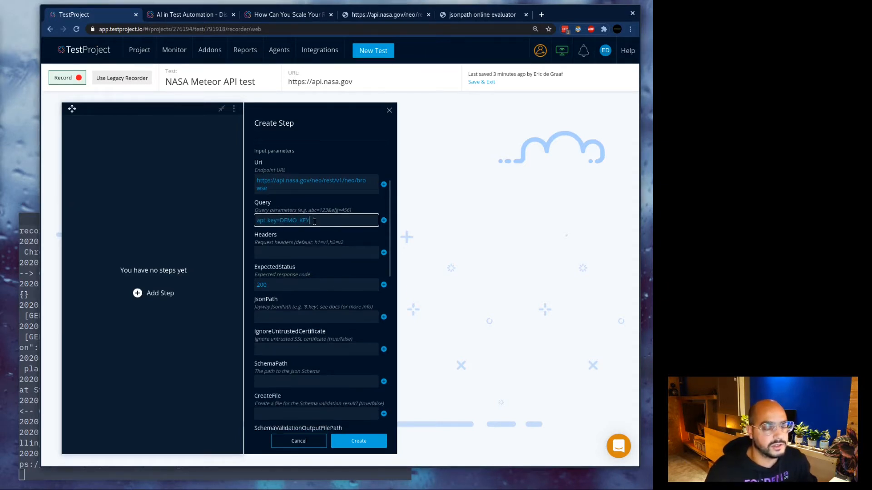
scroll(313, 221, "down", 2)
left_click(301, 212)
scroll(308, 229, "down", 6)
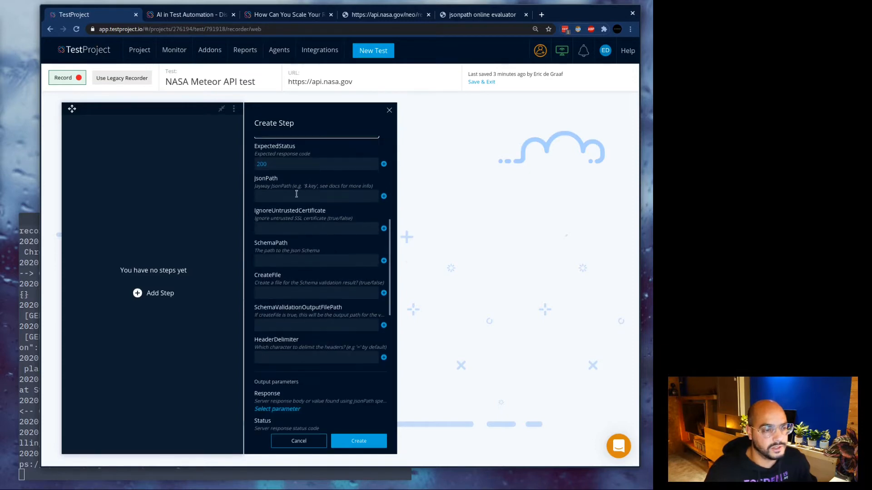
scroll(310, 228, "down", 5)
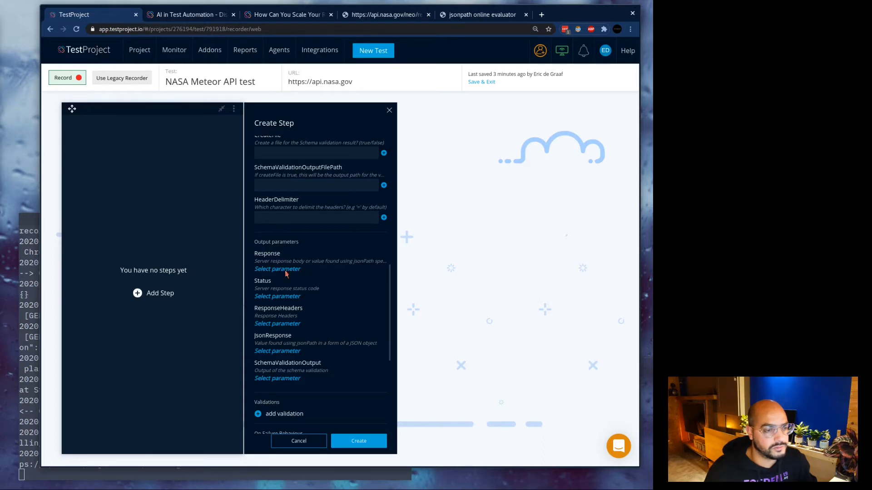
Store the step's Response output in a new Test parameter named server_response.
left_click(286, 270)
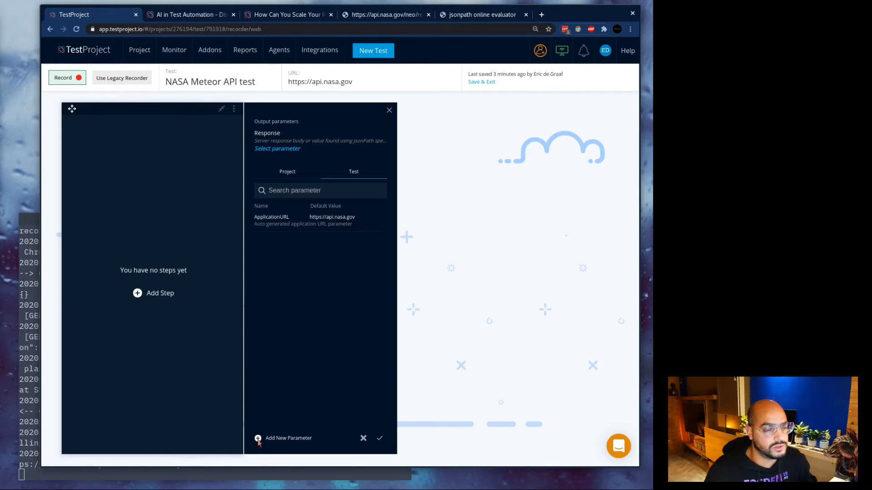
left_click(258, 439)
left_click(277, 190)
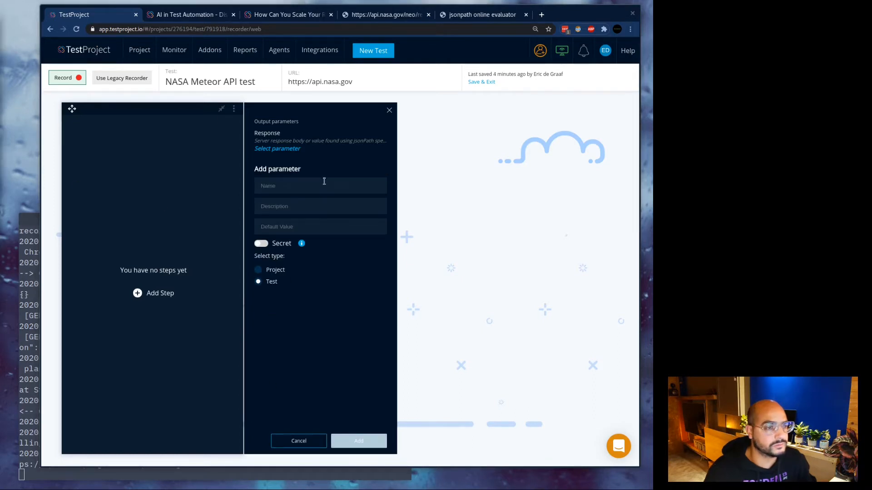
type("server_")
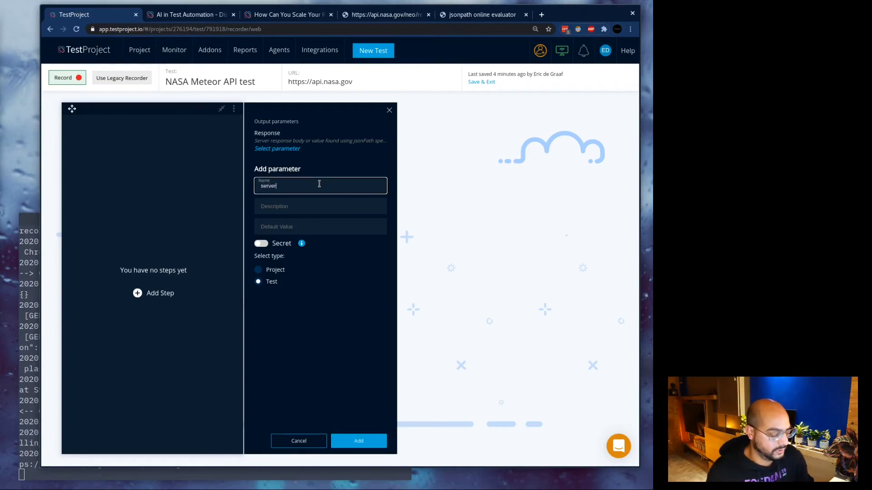
type("r")
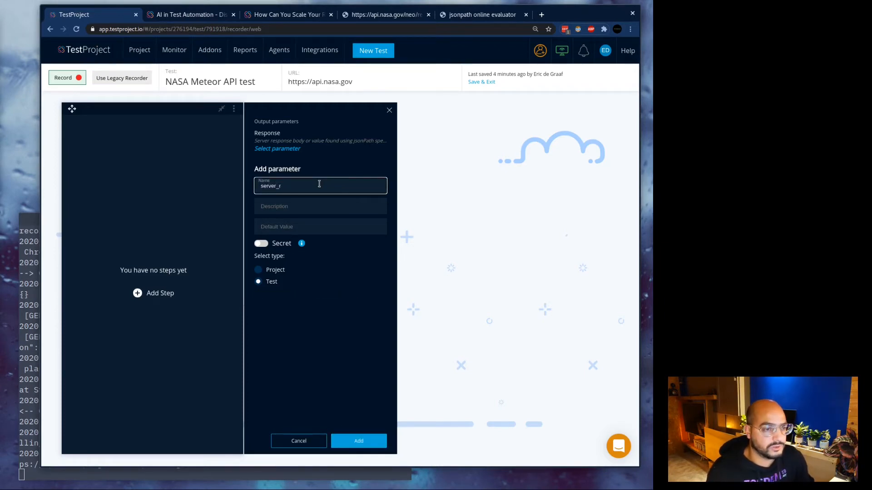
type("espo")
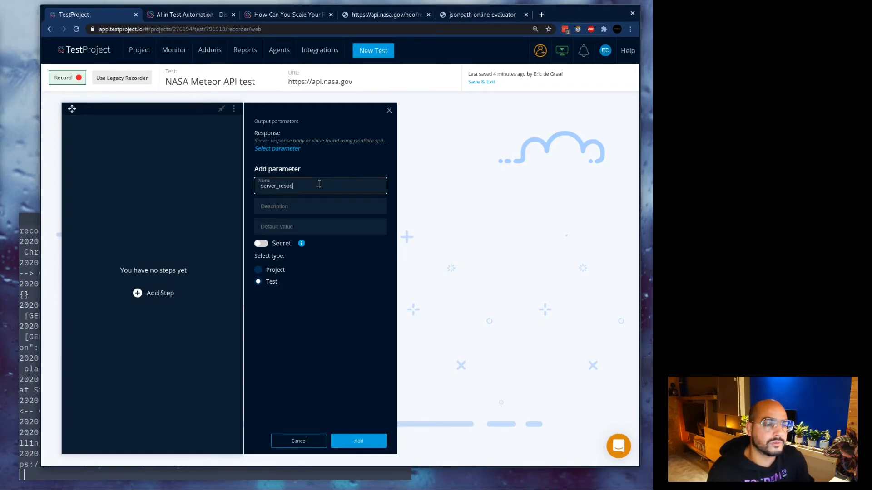
type("nse")
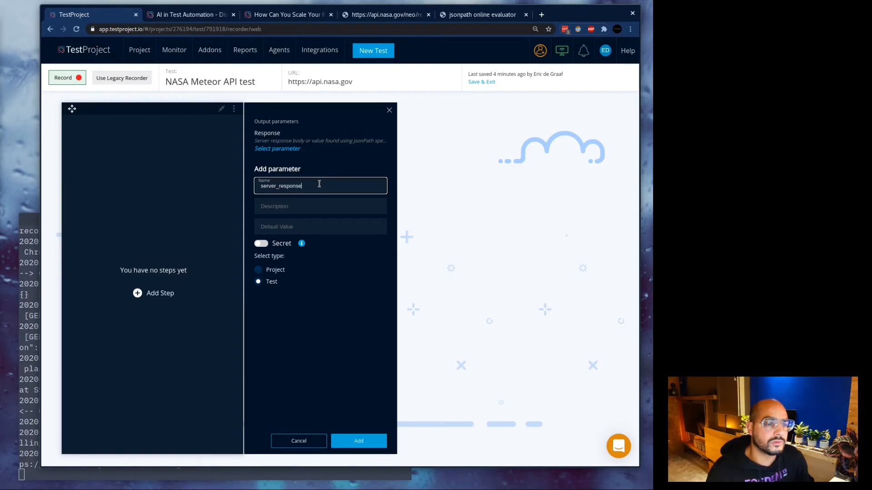
left_click(631, 29)
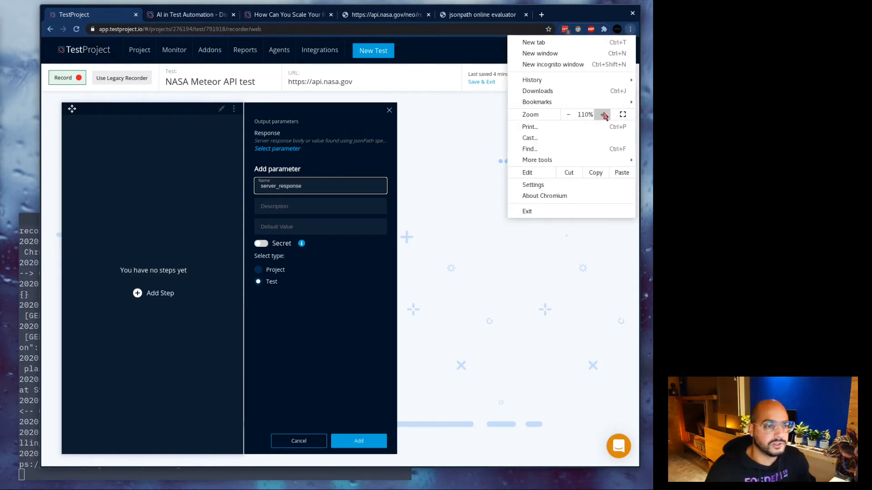
left_click(603, 115)
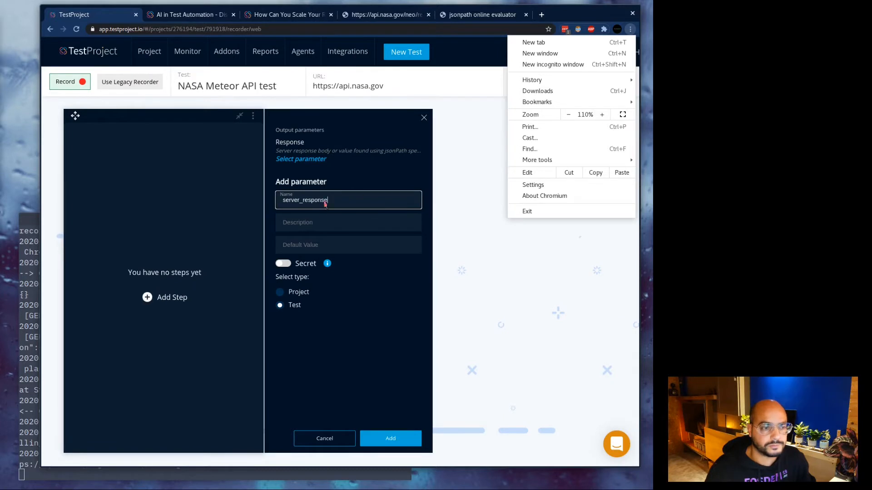
left_click(318, 220)
left_click(388, 438)
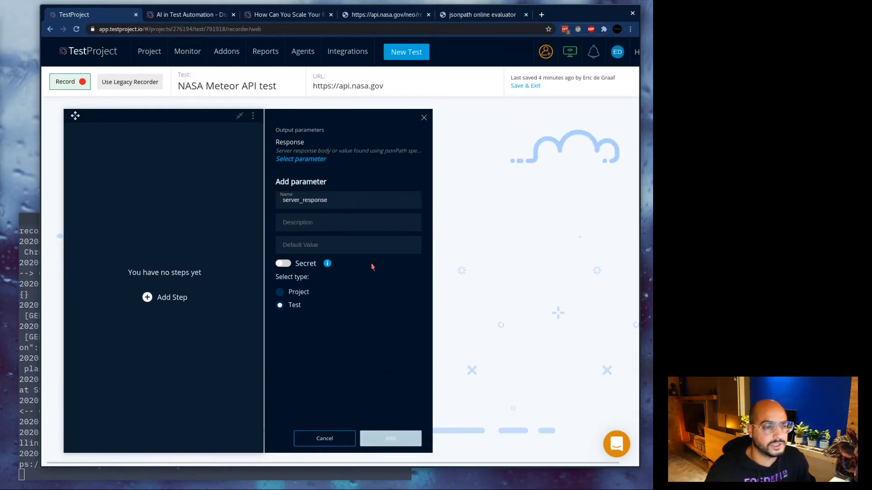
Enter JsonPath $.near_earth_objects[0].neo_reference_id and create the neo/browse GET step.
scroll(323, 216, "up", 3)
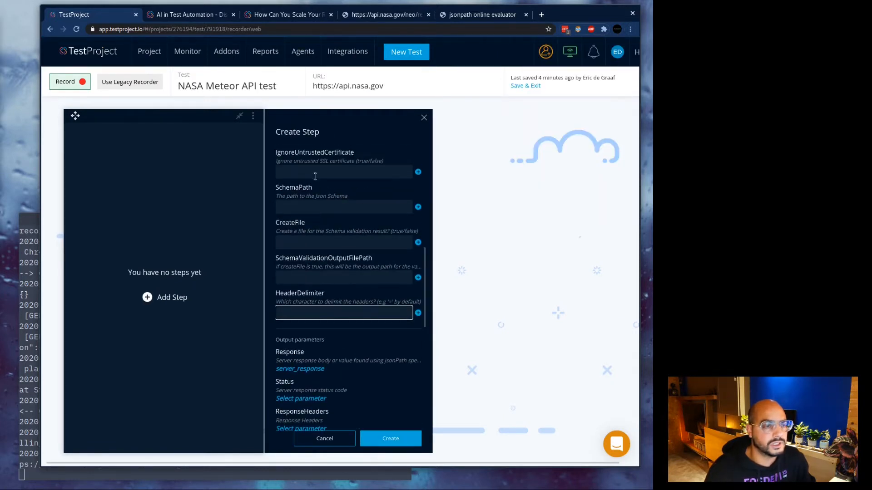
scroll(310, 206, "up", 2)
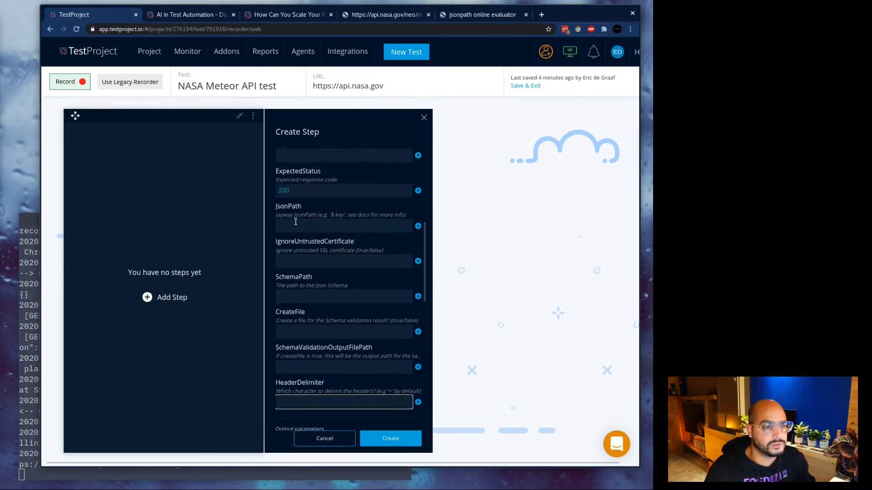
left_click(296, 224)
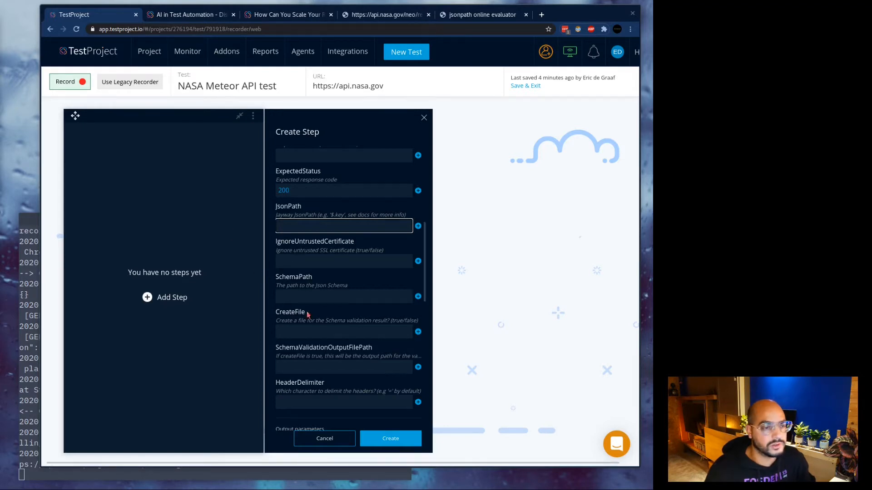
type("$.near_earth_objects[0].neo_reference_id")
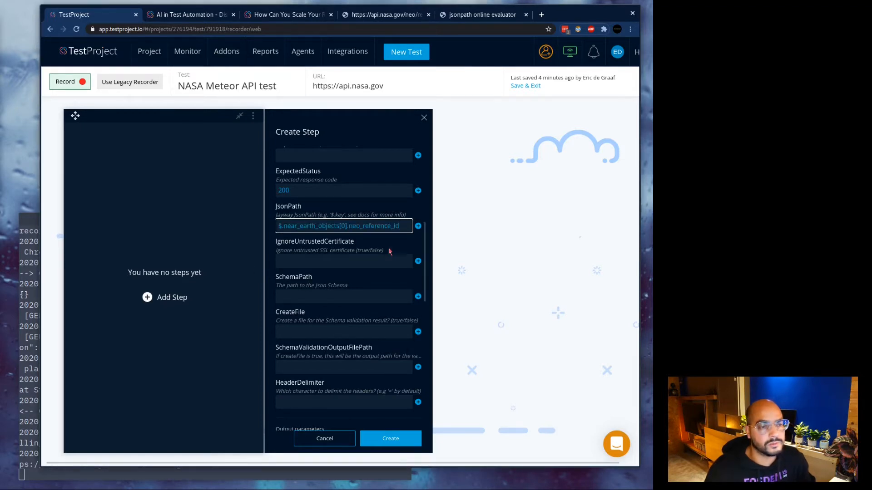
left_click(385, 440)
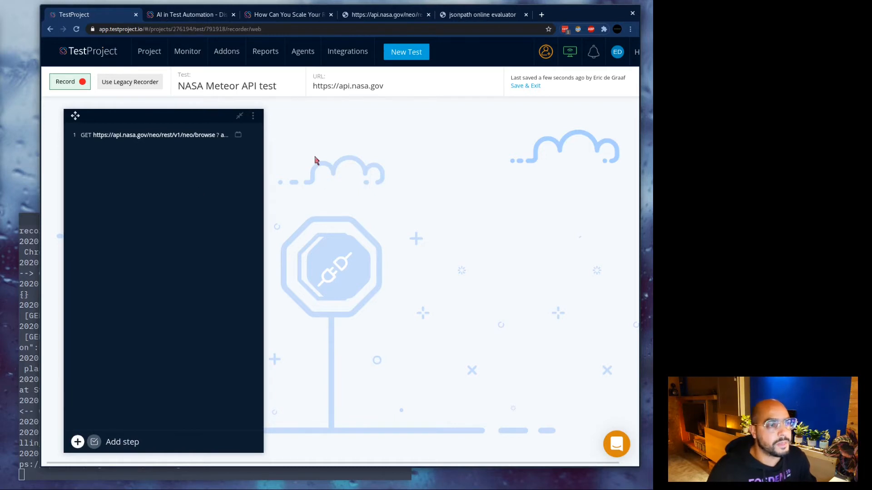
Add a second Action step using the HTTP GET Request action, found by searching 'http get'.
left_click(285, 207)
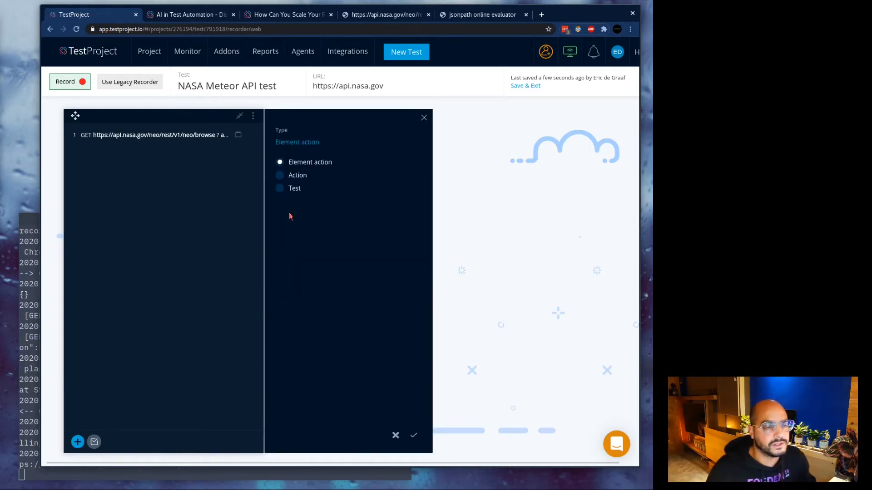
left_click(282, 176)
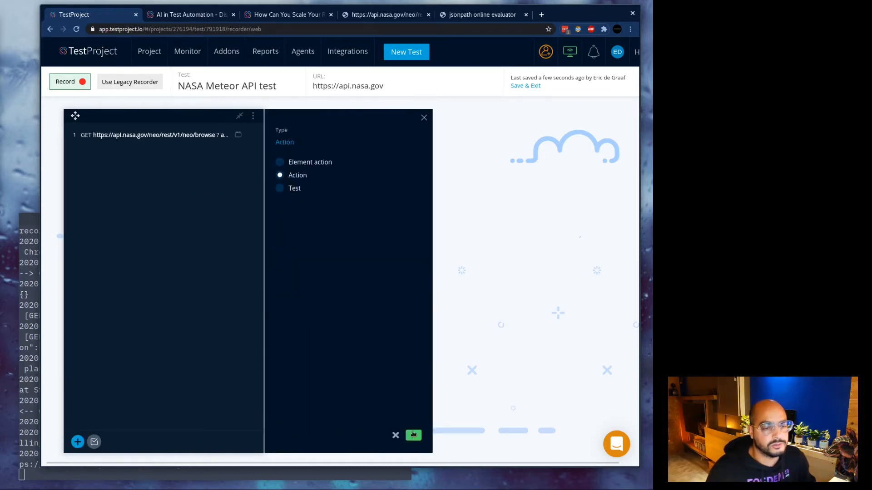
left_click(413, 435)
left_click(293, 245)
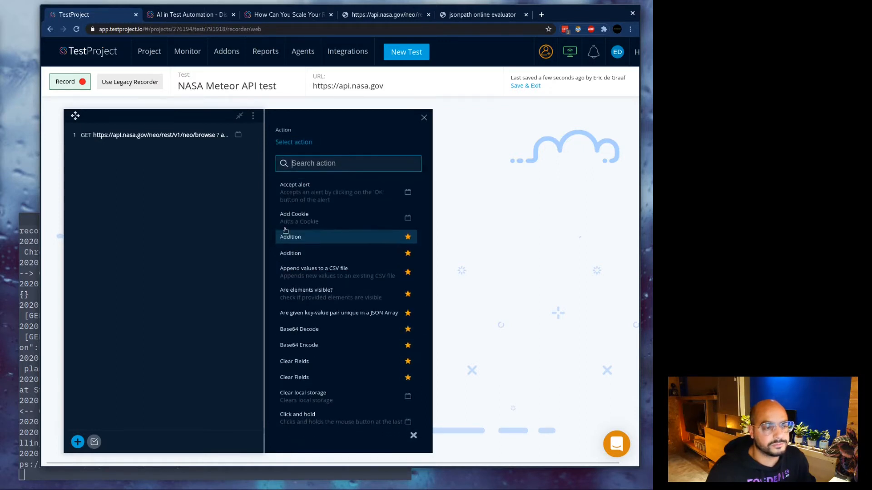
type("http")
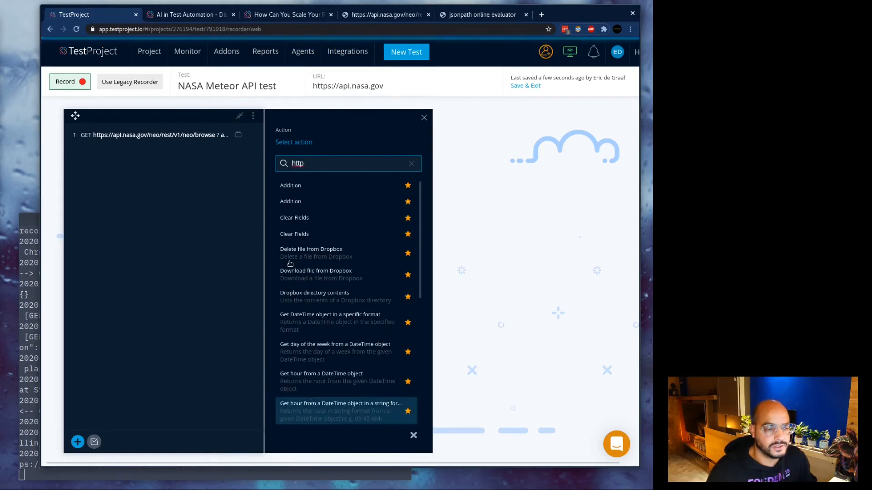
type(" get")
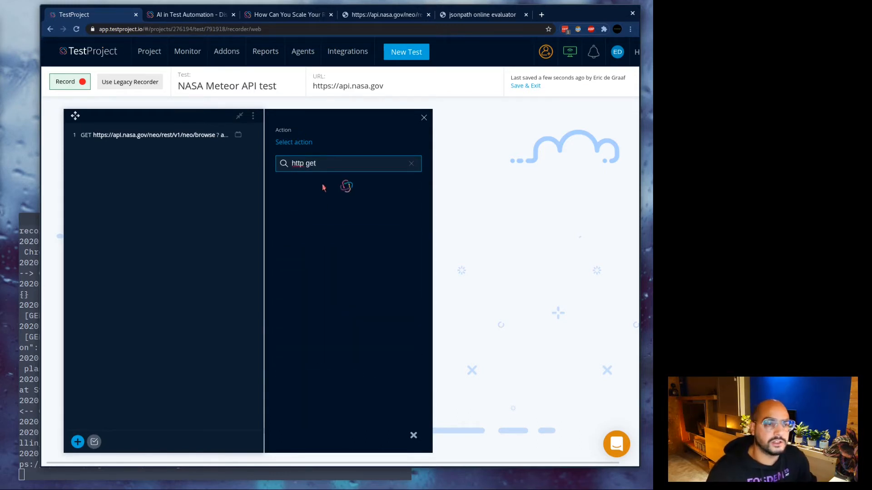
left_click(315, 188)
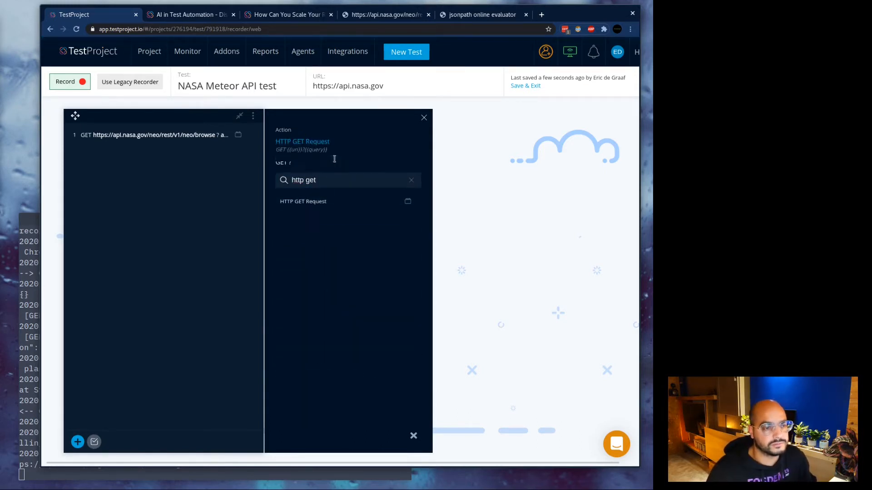
scroll(370, 206, "down", 2)
left_click(325, 214)
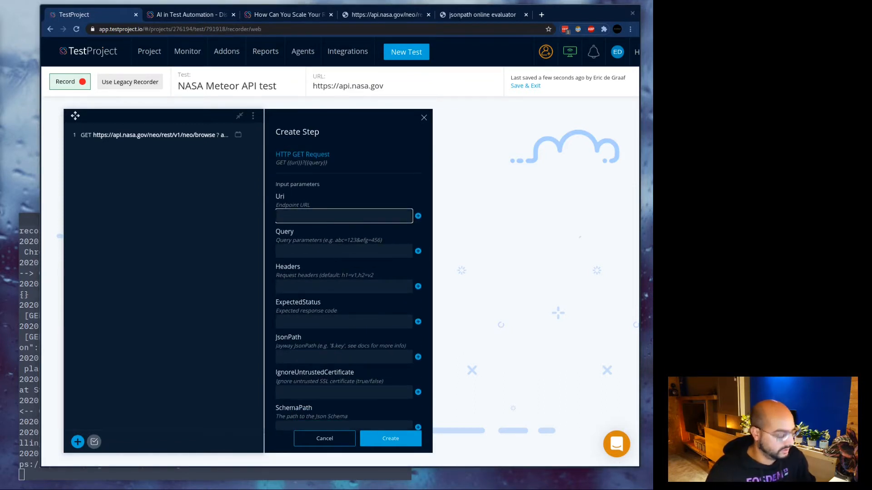
type("https://api.nasa.gov/neo/rest/v1/neo")
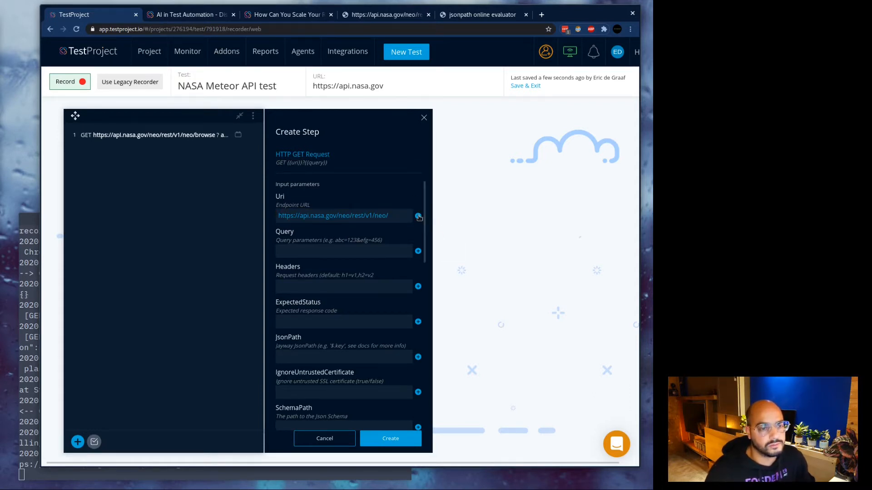
left_click(418, 217)
left_click(314, 267)
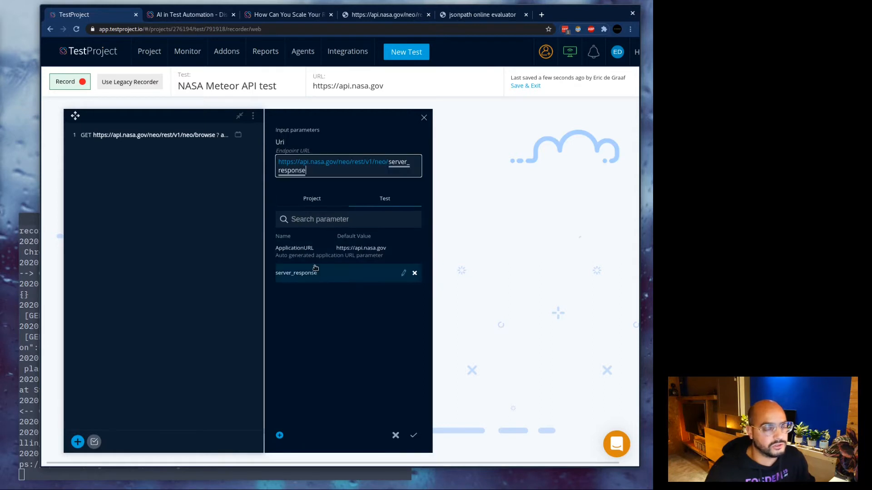
left_click(412, 436)
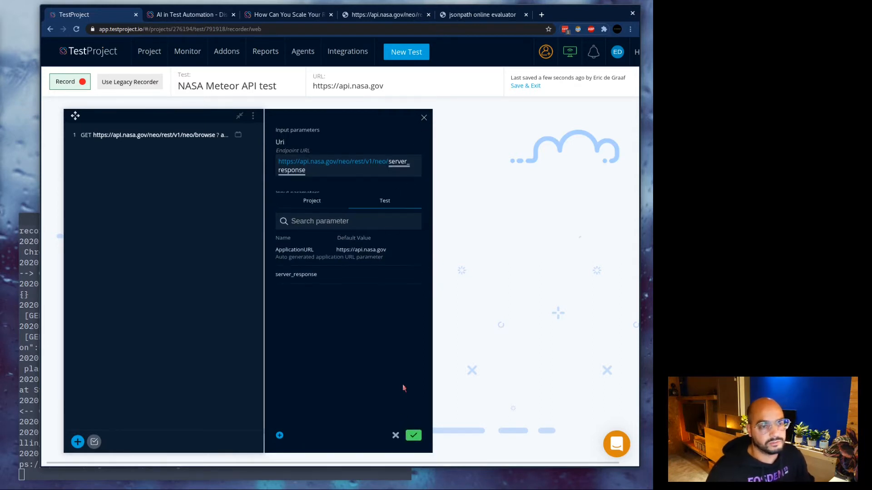
left_click(413, 436)
left_click(328, 269)
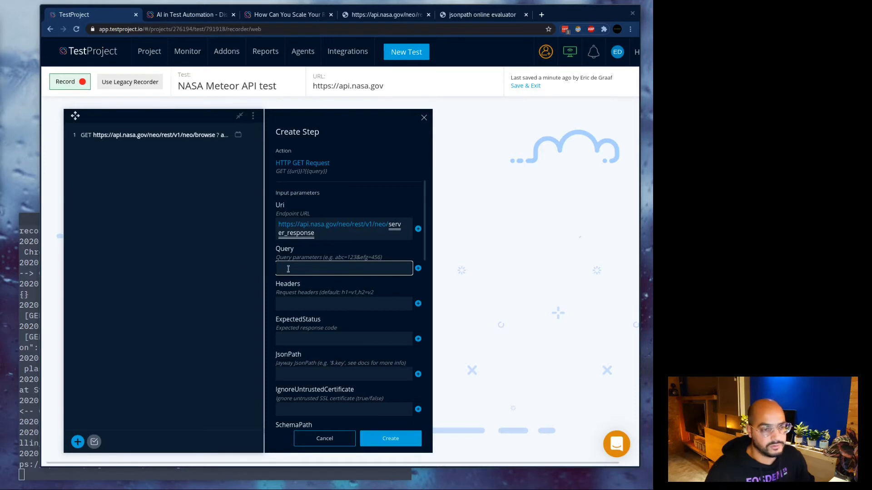
Give the step query api_key=DEMO_KEY and expected status 200, then create it as step 2.
key("ctrl+v")
left_click(290, 336)
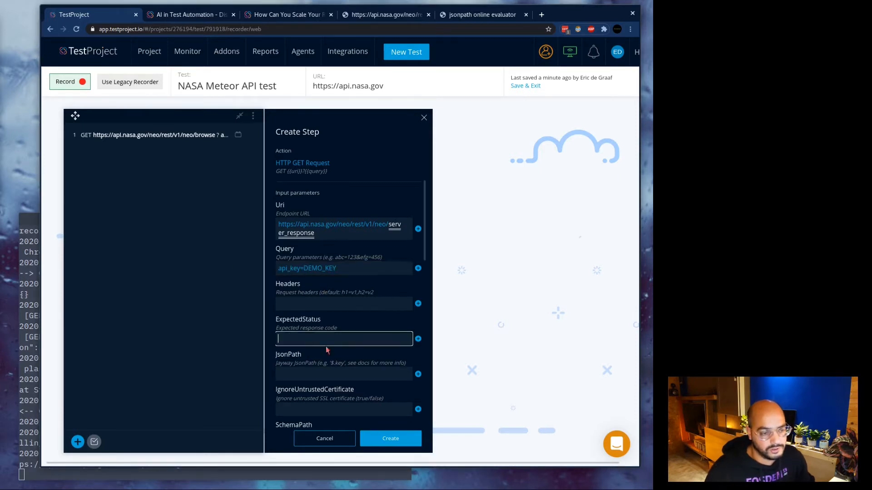
type("200")
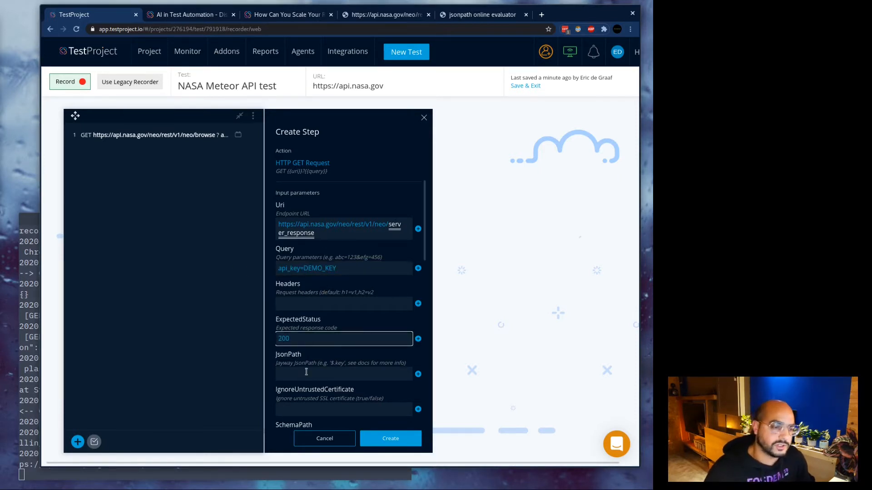
key("Tab")
scroll(335, 316, "down", 2)
scroll(335, 316, "down", 6)
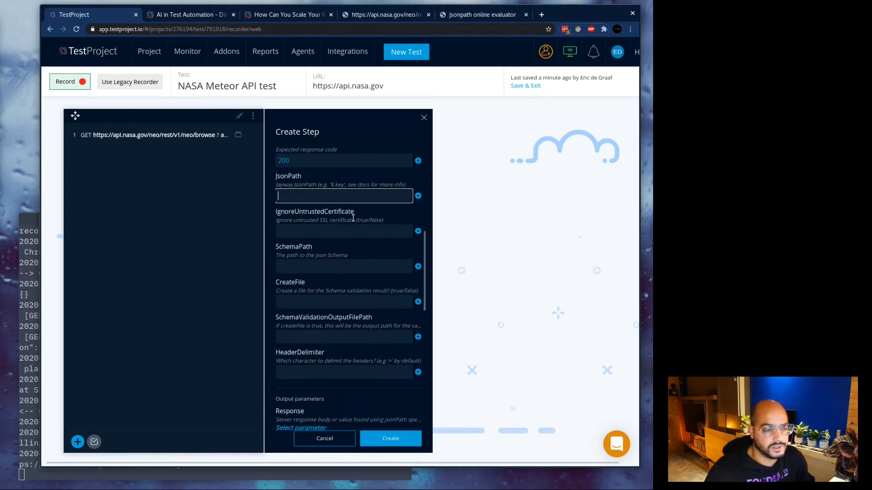
scroll(352, 320, "down", 2)
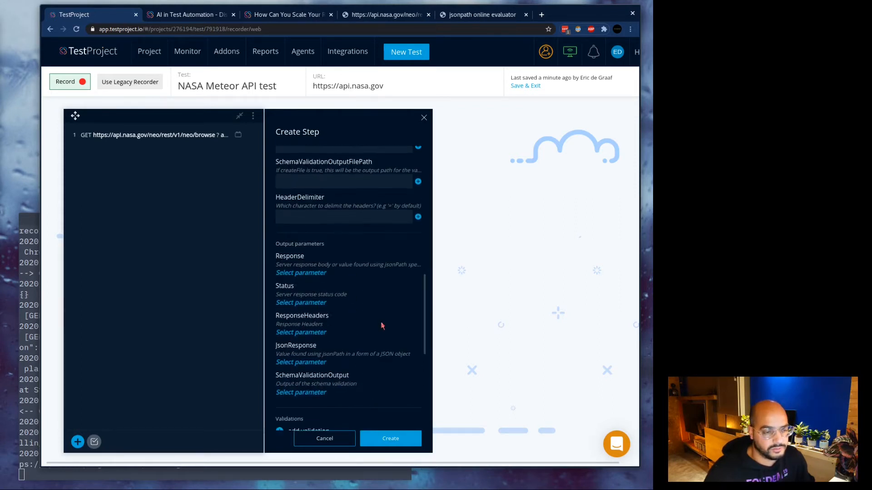
left_click(390, 438)
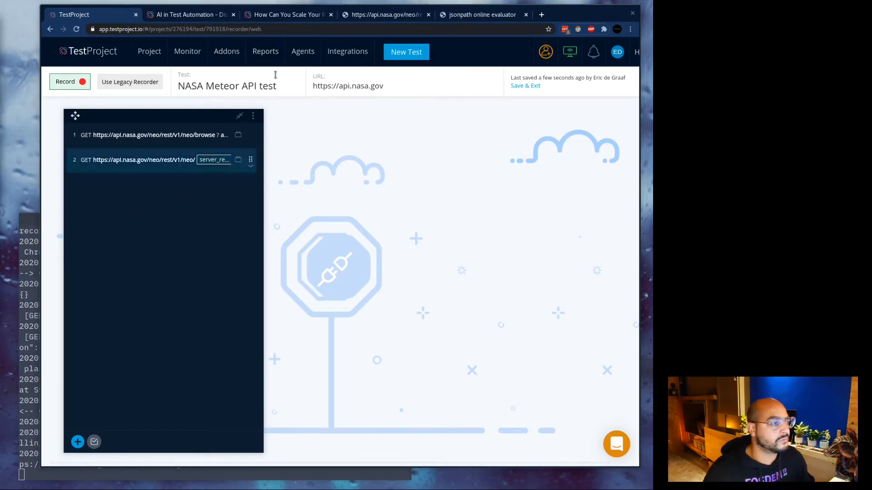
left_click(286, 14)
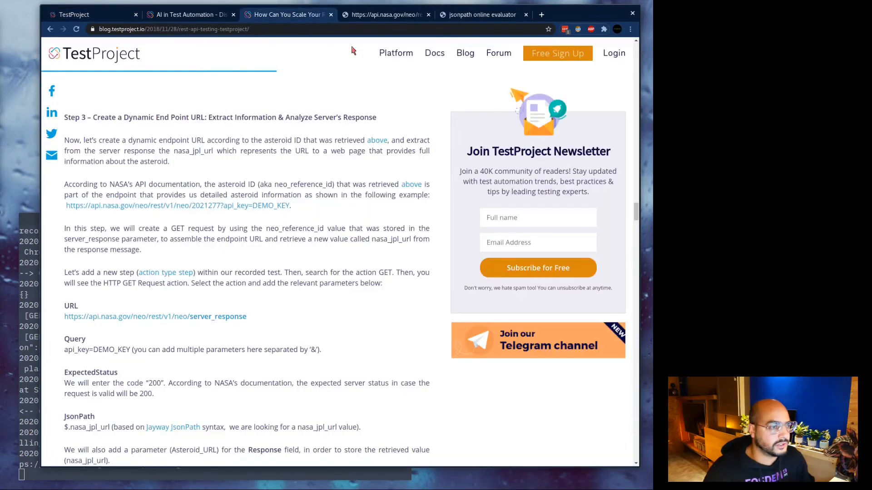
scroll(281, 254, "down", 5)
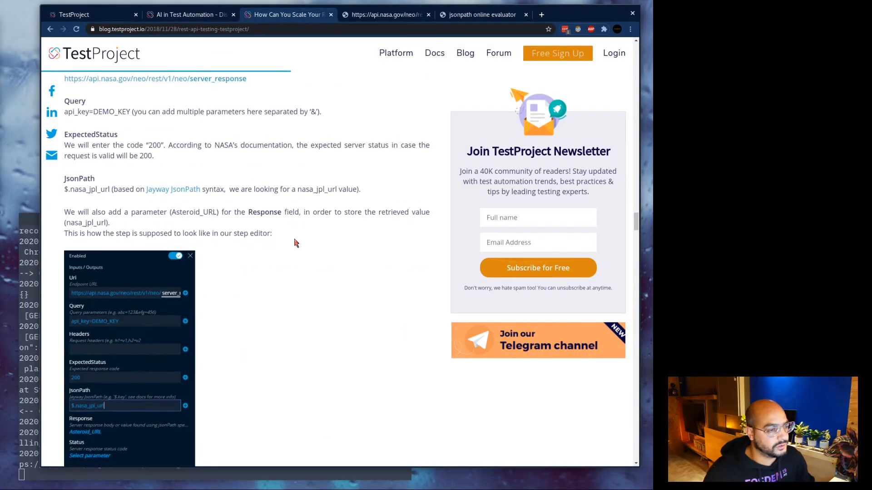
scroll(292, 243, "up", 7)
scroll(262, 259, "down", 5)
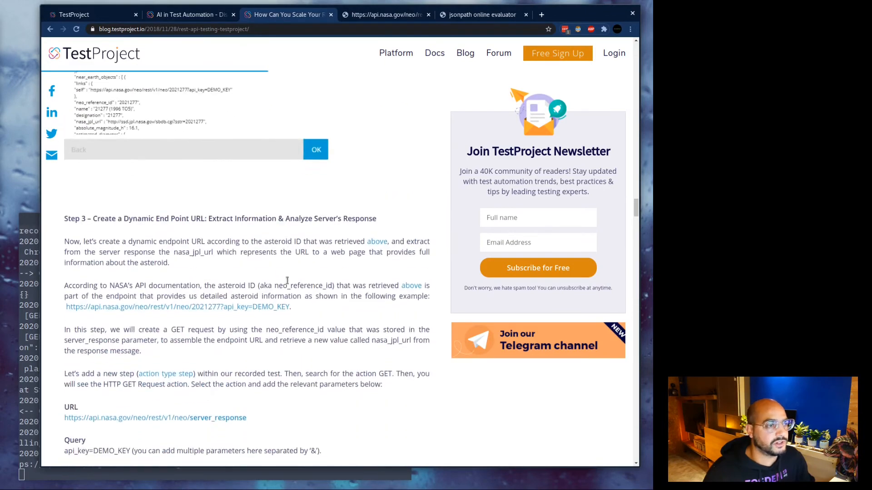
left_click(104, 15)
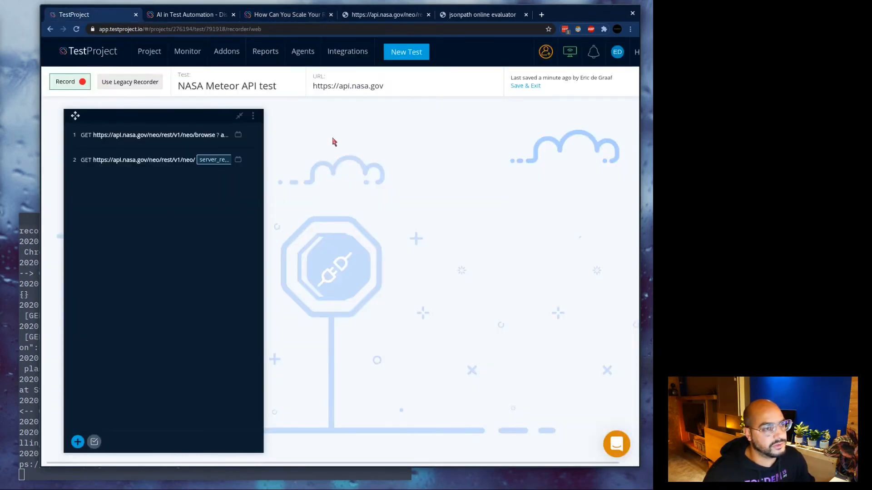
Save and exit the NASA Meteor API test, then run it on Chrome (Headless) on the agent.
left_click(529, 86)
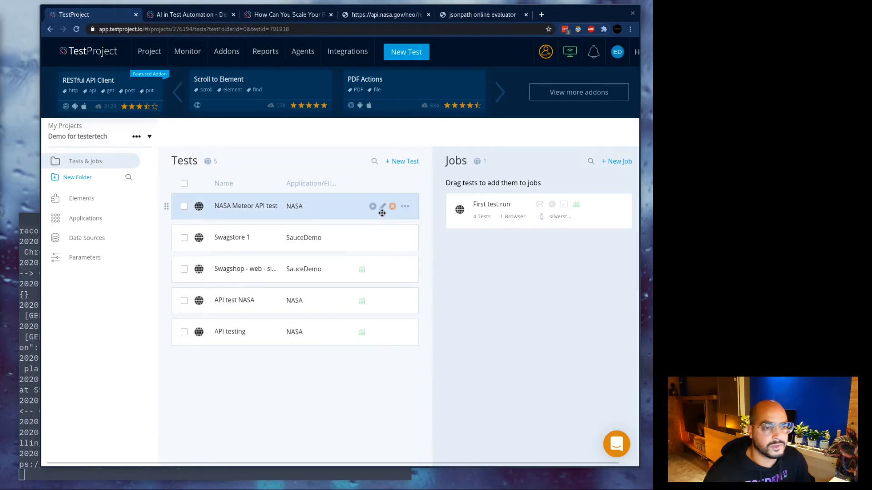
left_click(372, 207)
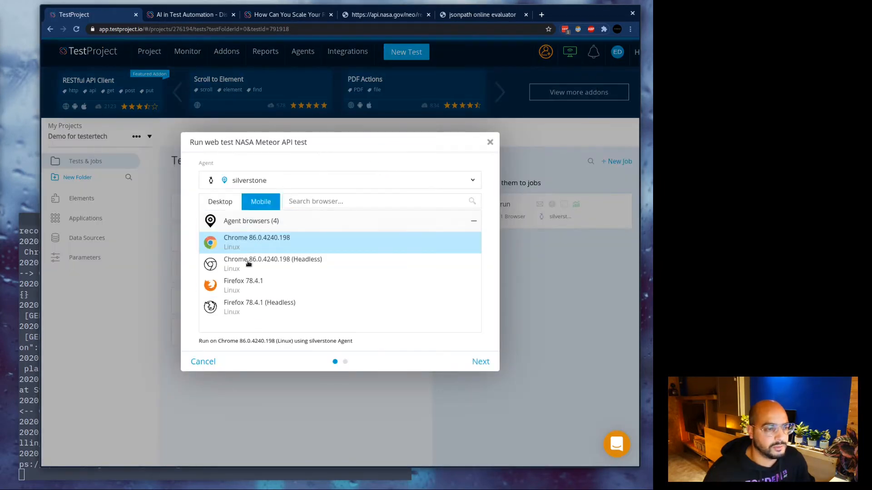
left_click_drag(215, 143, 303, 143)
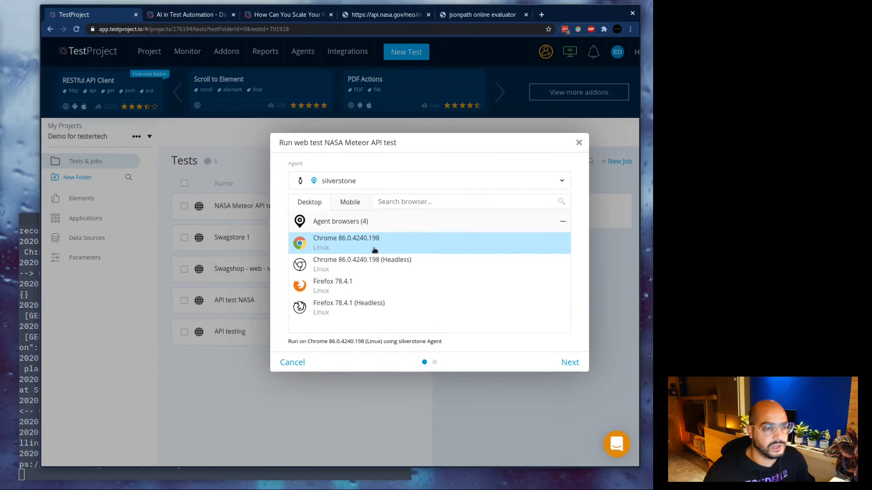
left_click(358, 266)
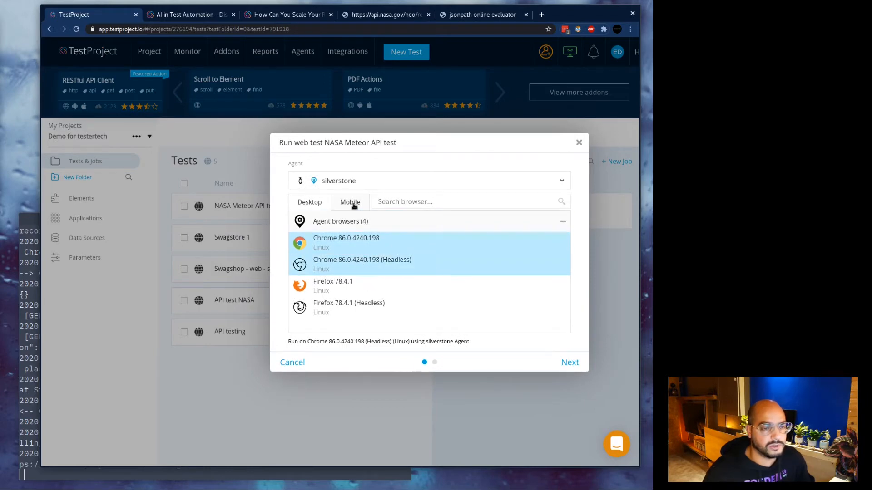
left_click(563, 366)
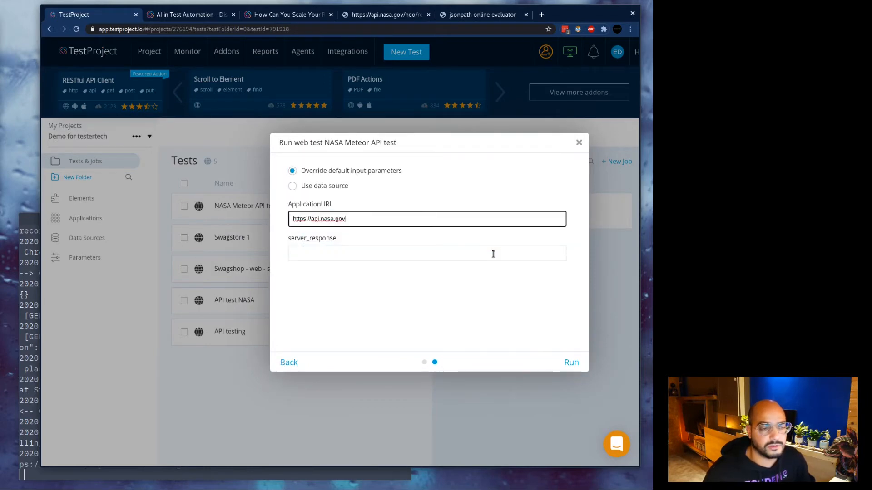
left_click(575, 364)
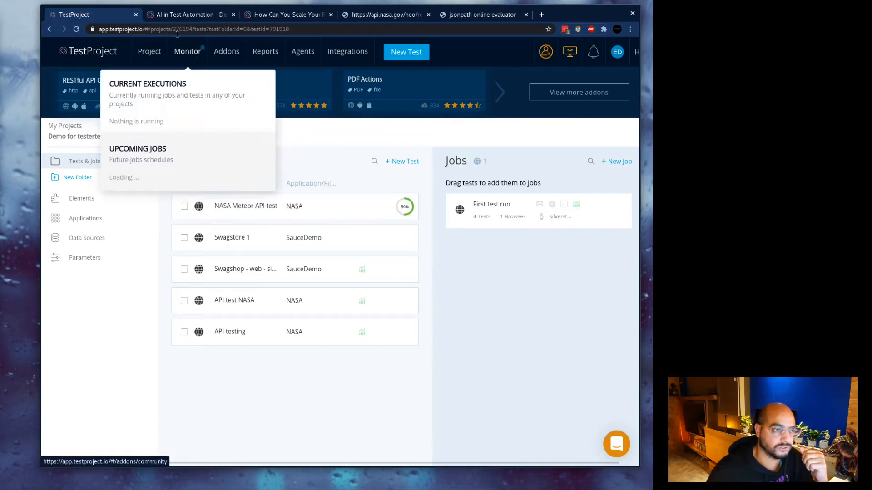
Watch the NASA Meteor API run finish on the Monitor page, then go back to Project.
left_click(175, 51)
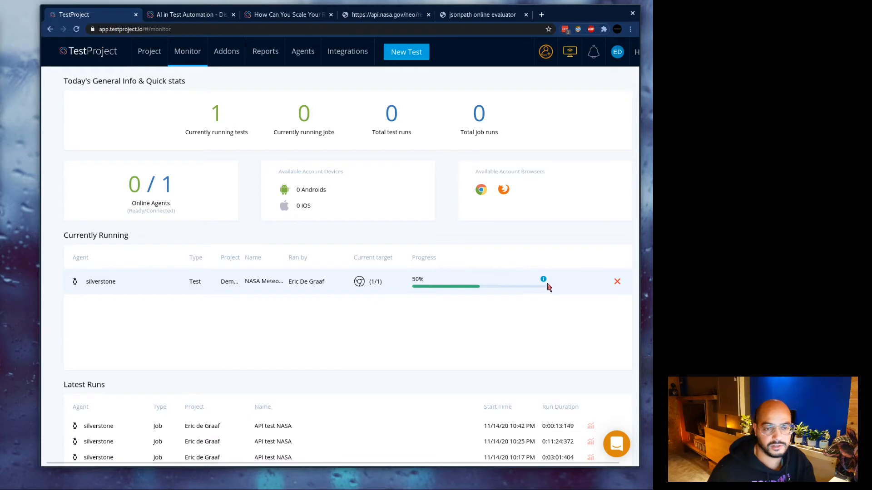
scroll(404, 315, "down", 2)
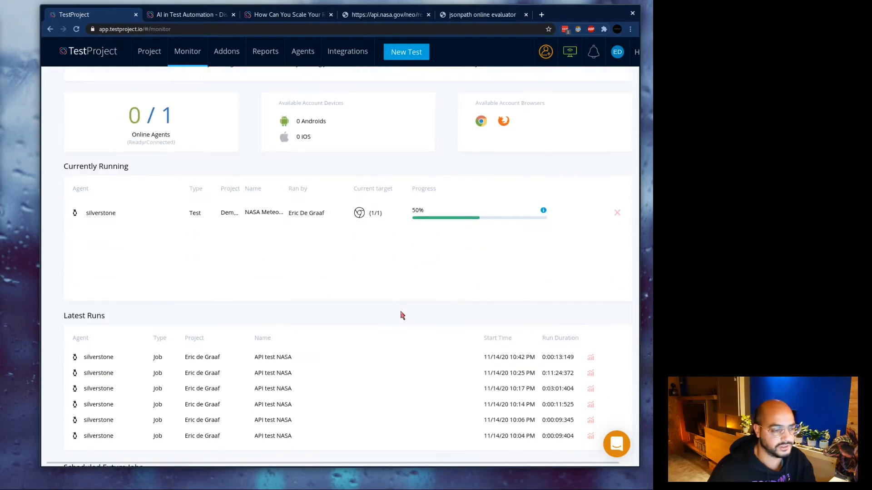
scroll(410, 317, "up", 2)
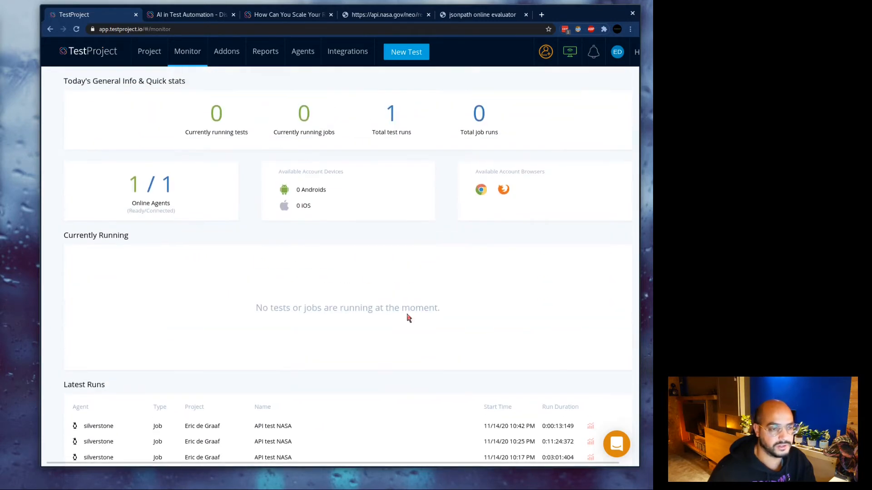
left_click(148, 54)
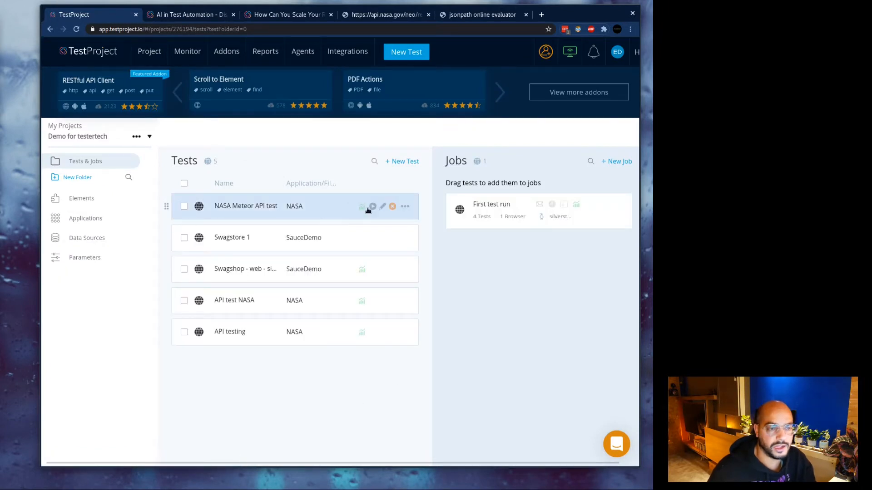
left_click(362, 208)
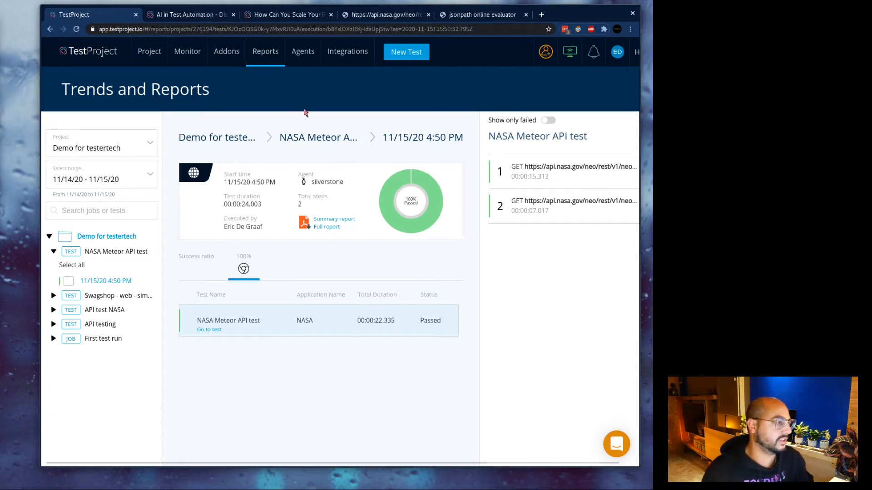
mouse_move(158, 54)
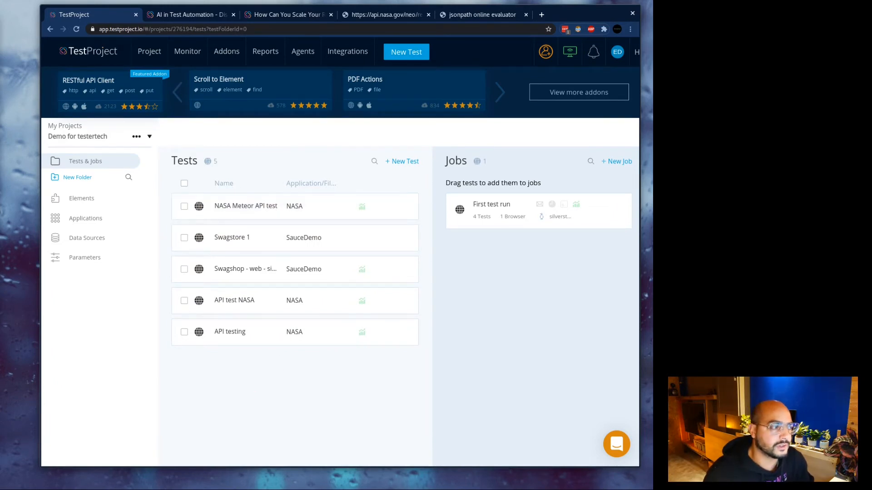
Open the Swagstore 1 test and add a new step targeting the Username textbox.
left_click(245, 238)
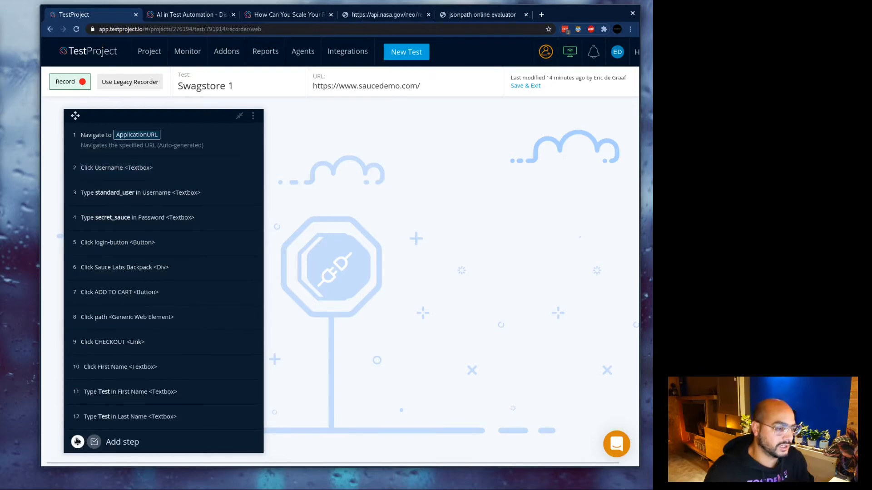
left_click(77, 442)
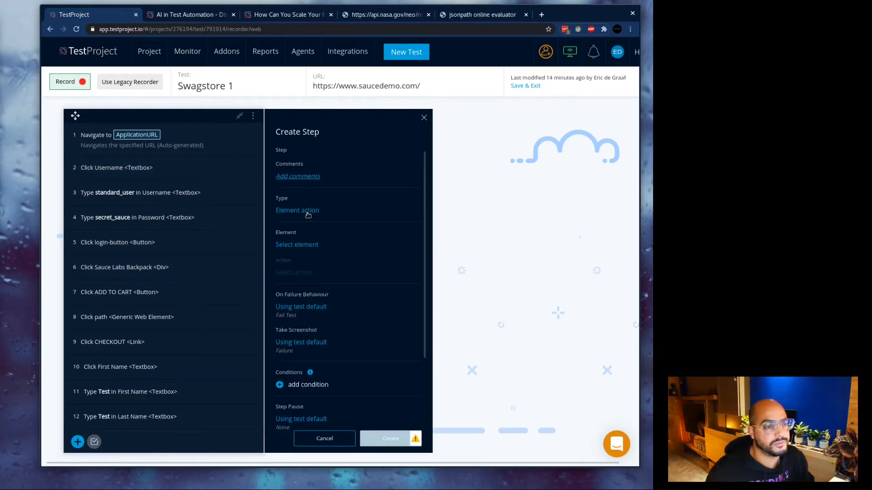
left_click(305, 246)
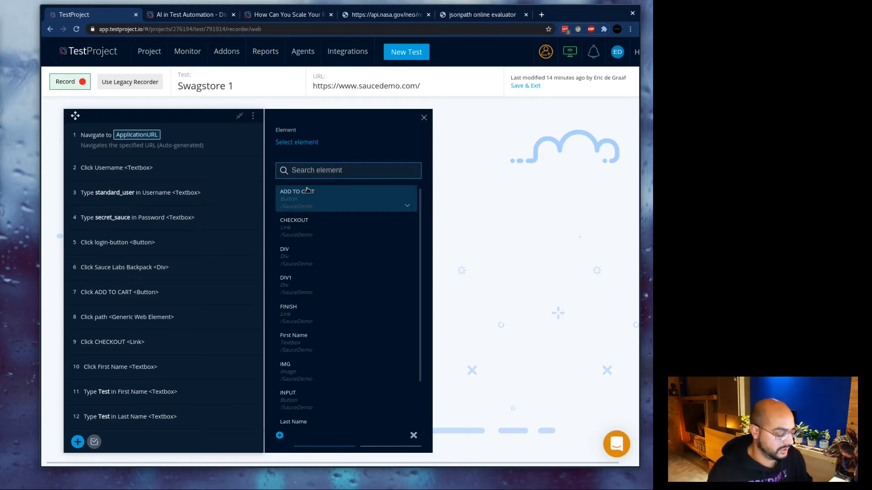
type("username")
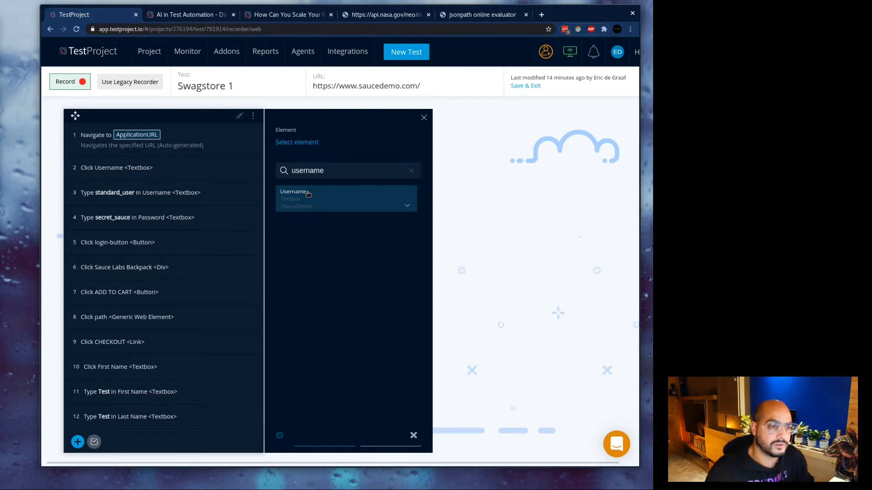
left_click(309, 194)
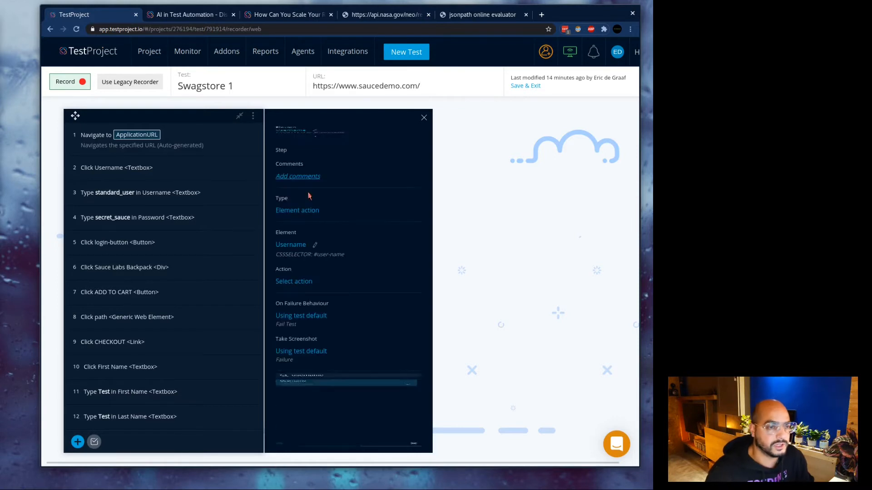
Search the step's actions for 'visible' and choose Click if visible.
left_click(304, 283)
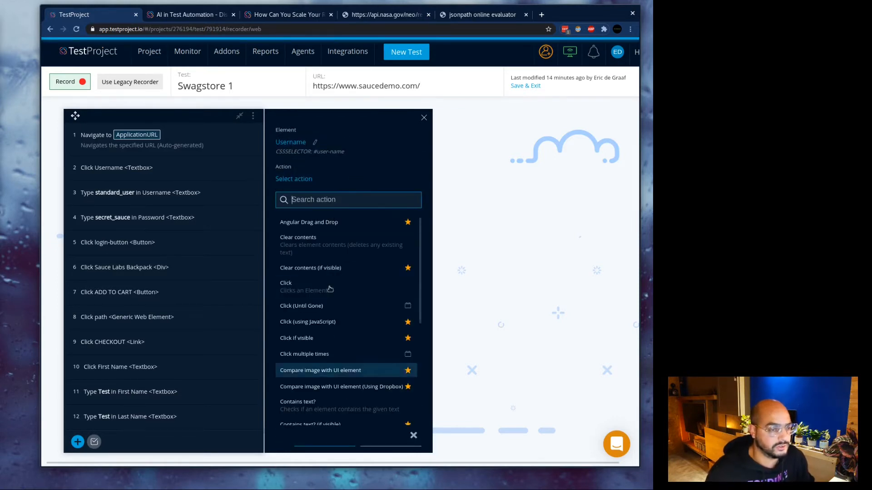
scroll(341, 403, "down", 2)
scroll(341, 400, "down", 2)
scroll(347, 376, "up", 6)
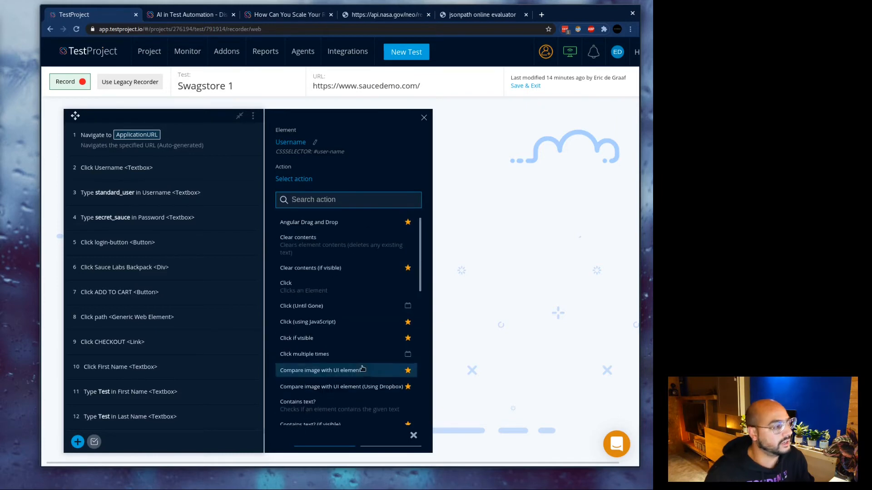
type("e")
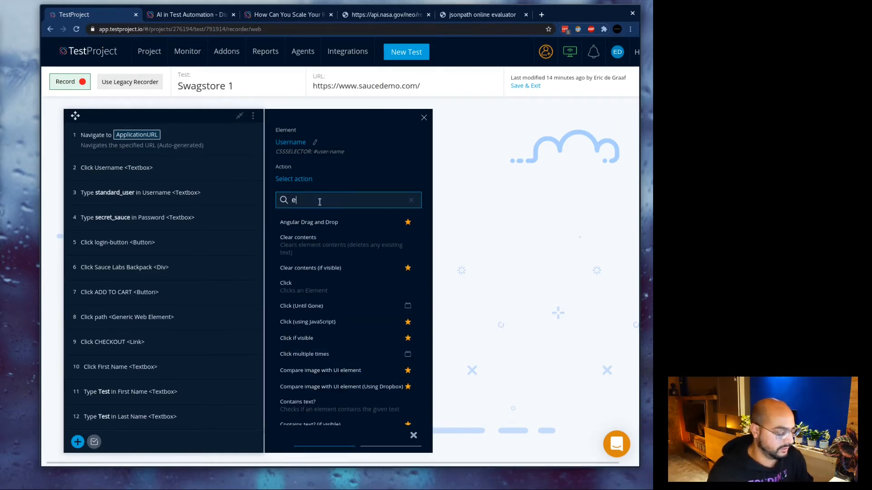
type("xis")
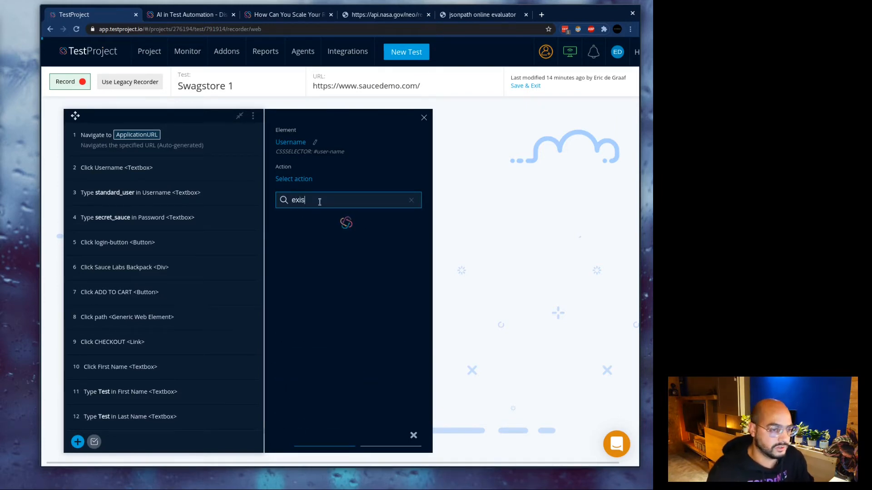
key("BackSpace")
key("BackSpace")
key("BackSpace")
key("BackSpace")
type("visi")
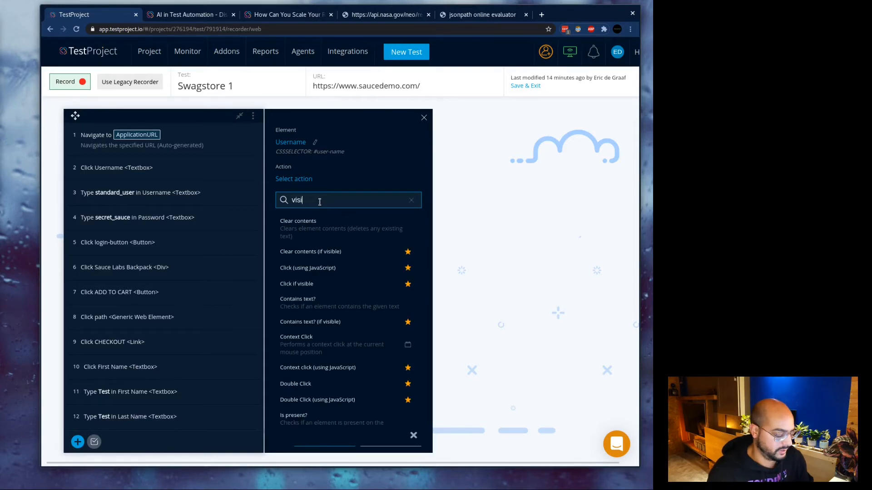
type("ble")
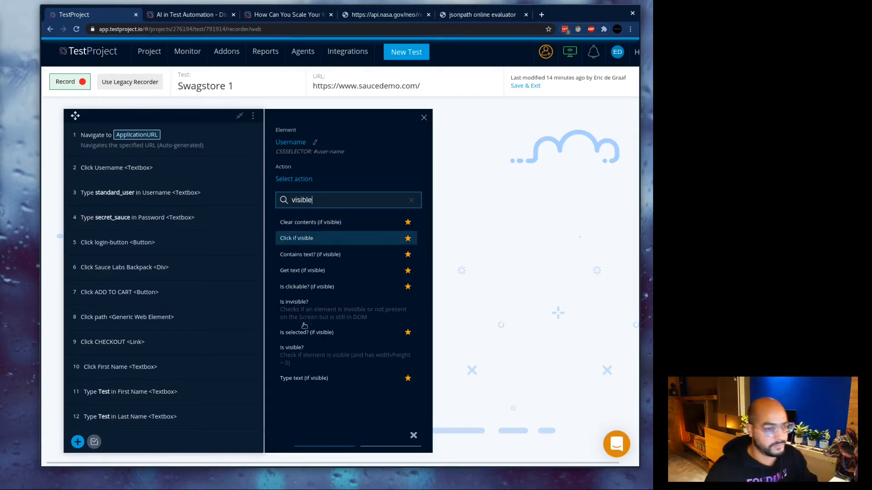
left_click(296, 242)
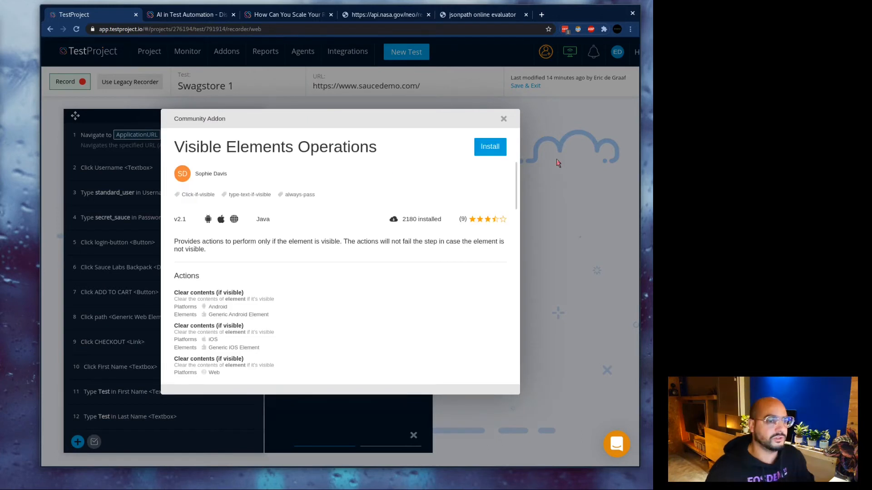
Install the Visible Elements Operations addon and create a Click Username if visible step with timeout 60.
left_click_drag(225, 139, 361, 146)
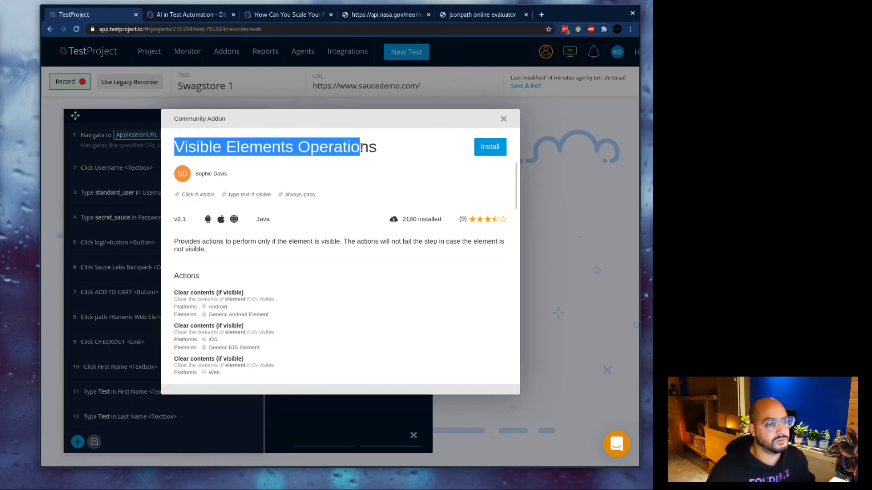
left_click(362, 147)
left_click(490, 146)
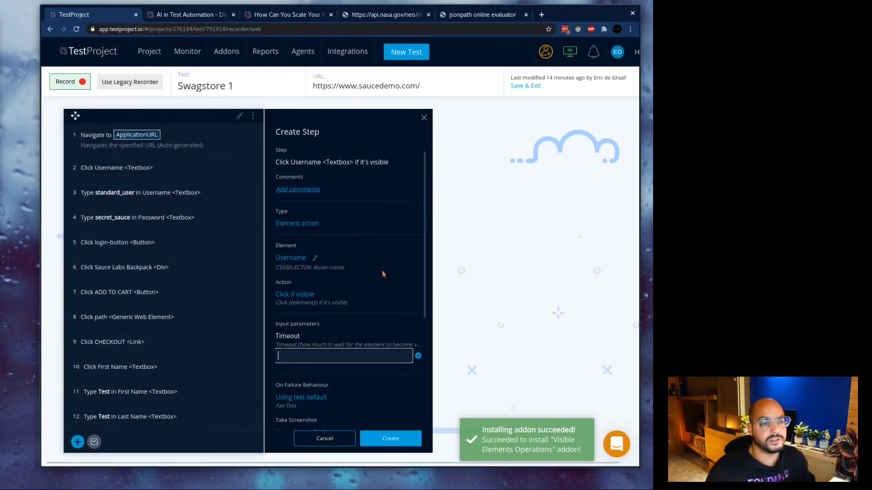
scroll(382, 272, "down", 2)
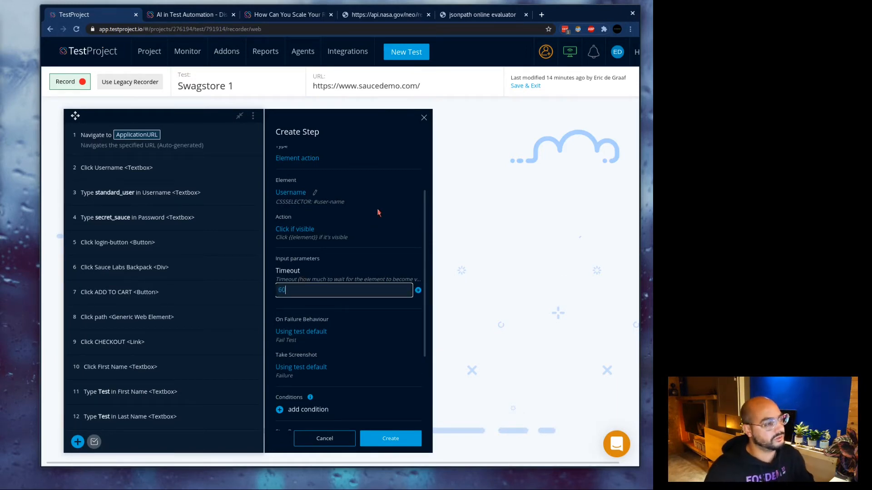
scroll(407, 267, "down", 4)
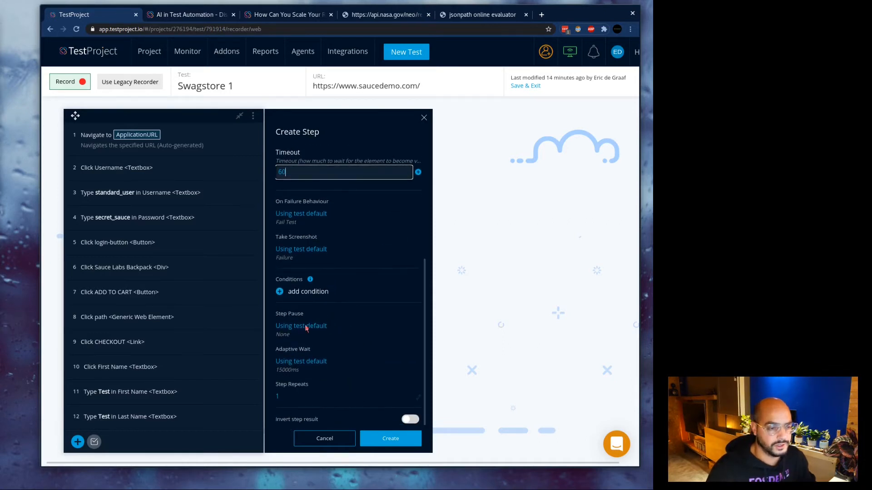
left_click(390, 438)
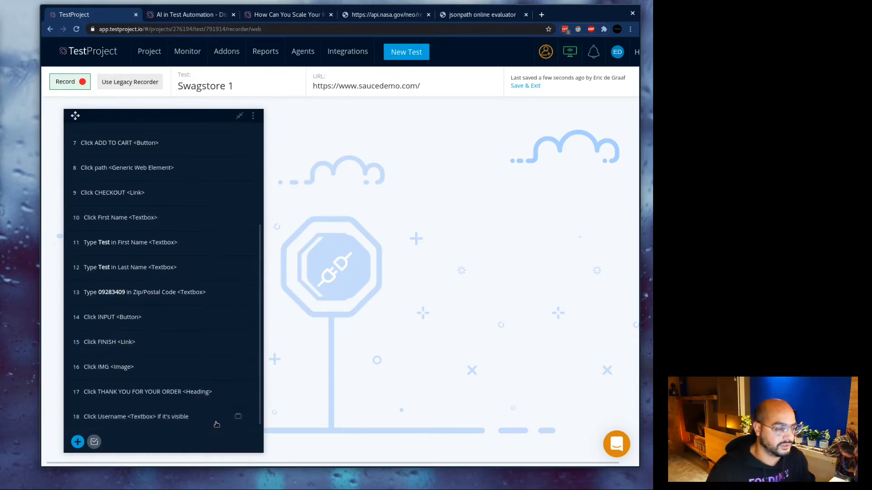
Move the Username click-if-visible step up to position 2 and delete the old Click Username step.
left_click_drag(207, 250, 179, 140)
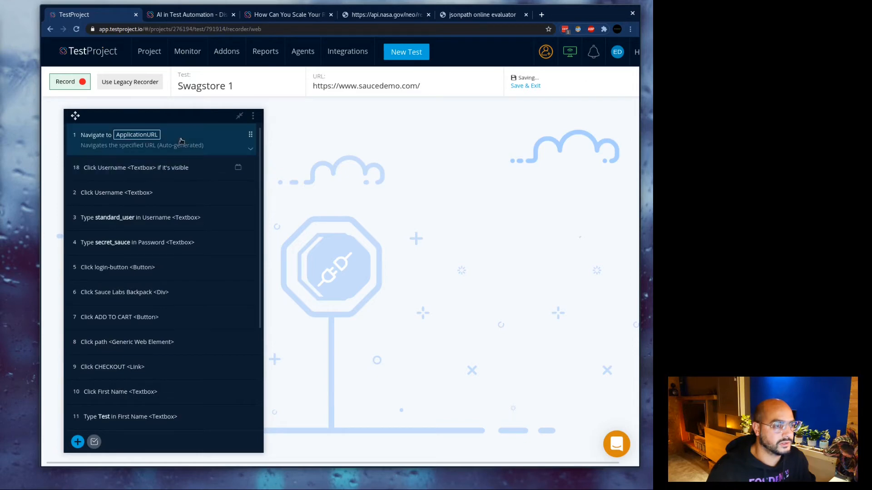
left_click(153, 196)
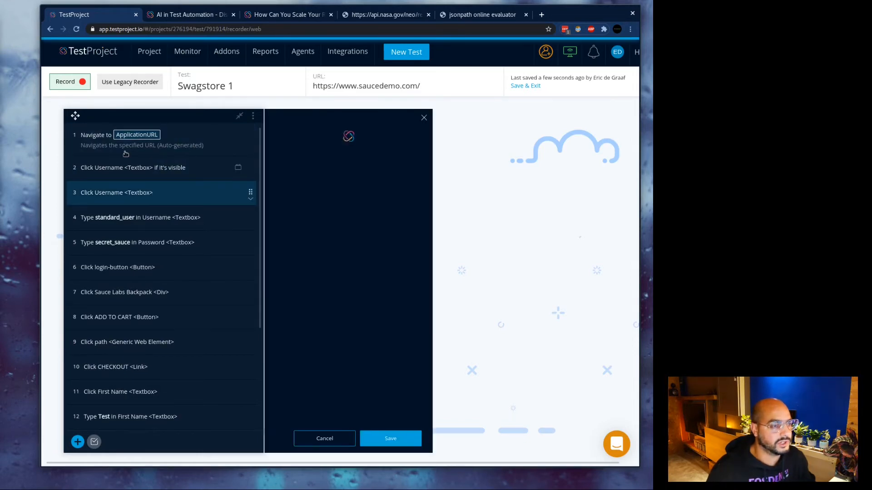
left_click(252, 198)
left_click(240, 234)
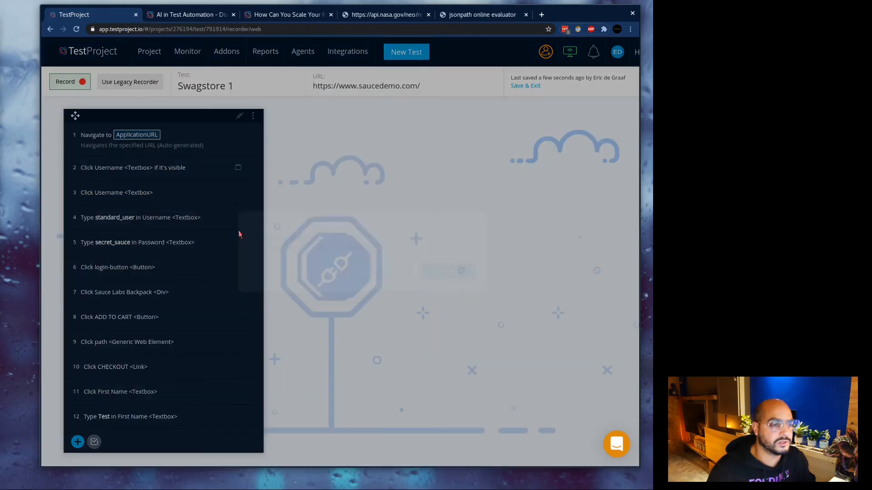
left_click(442, 275)
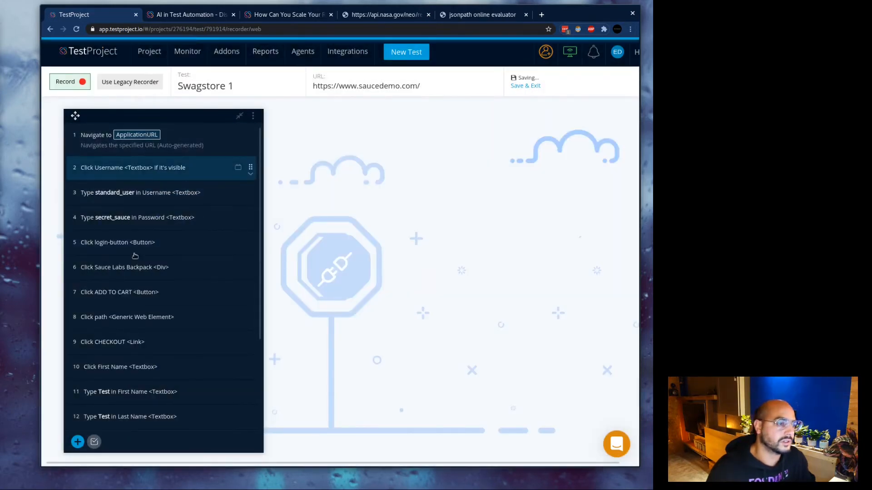
Review the details of step 16 (Click IMG) and step 17 (THANK YOU FOR YOUR ORDER).
scroll(172, 244, "down", 3)
scroll(172, 244, "down", 1)
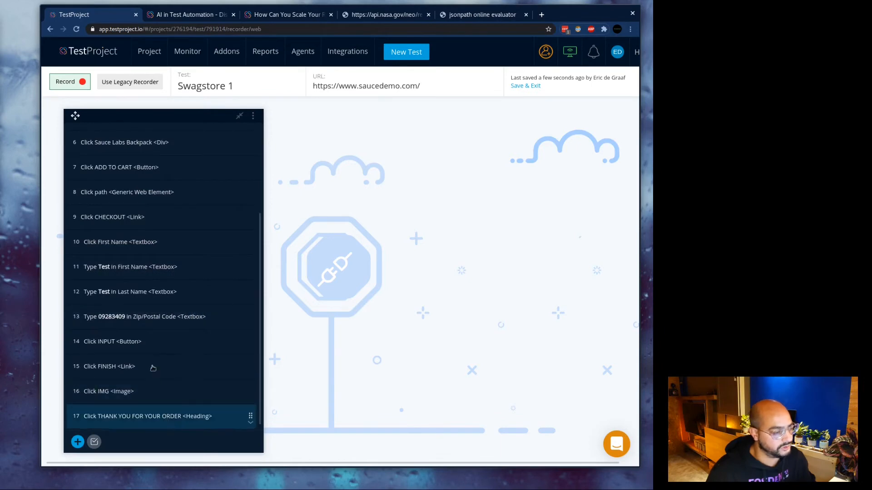
left_click(146, 391)
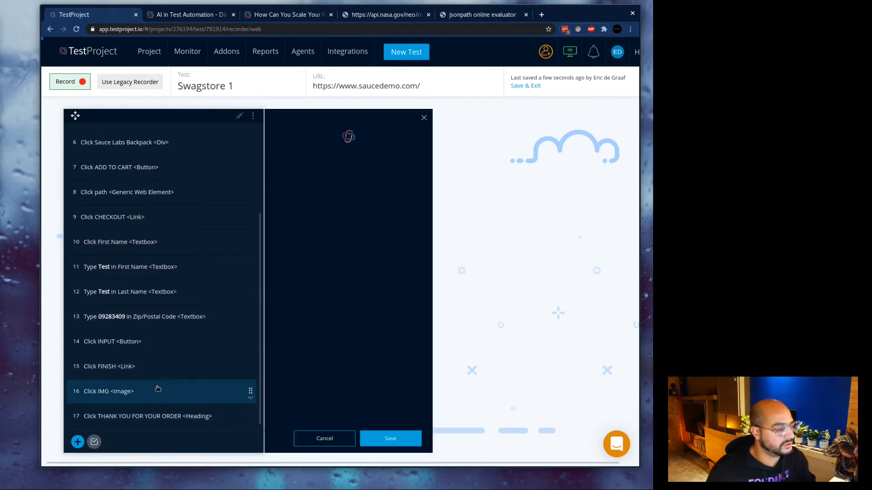
scroll(375, 239, "down", 3)
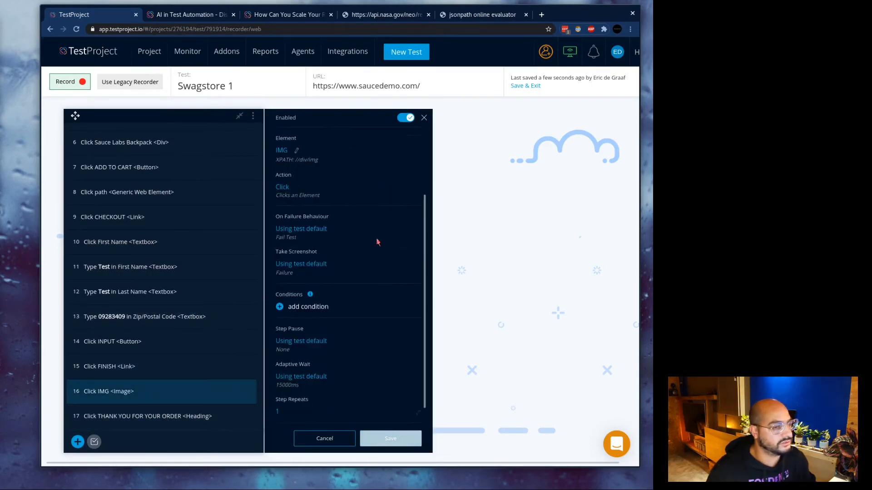
scroll(375, 239, "up", 3)
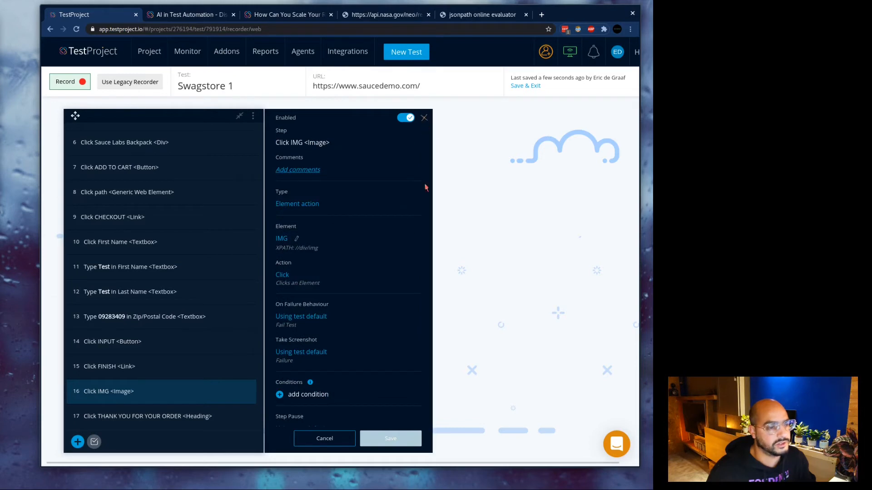
left_click(424, 118)
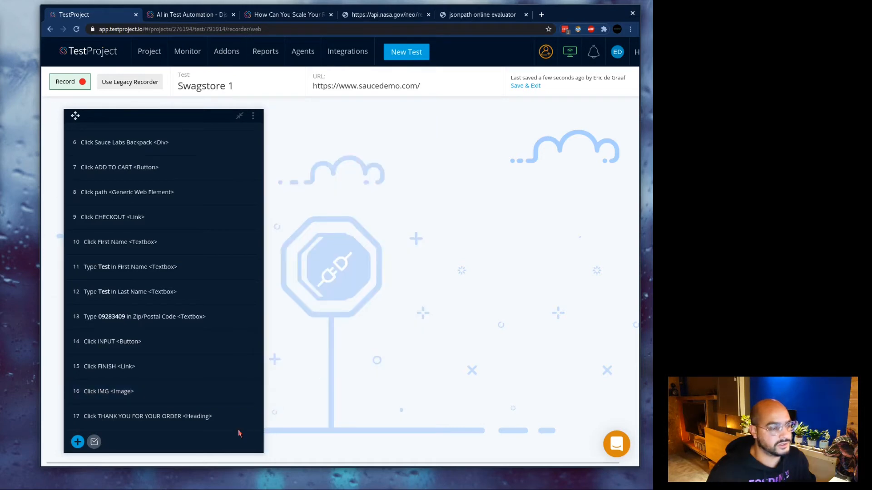
left_click(157, 415)
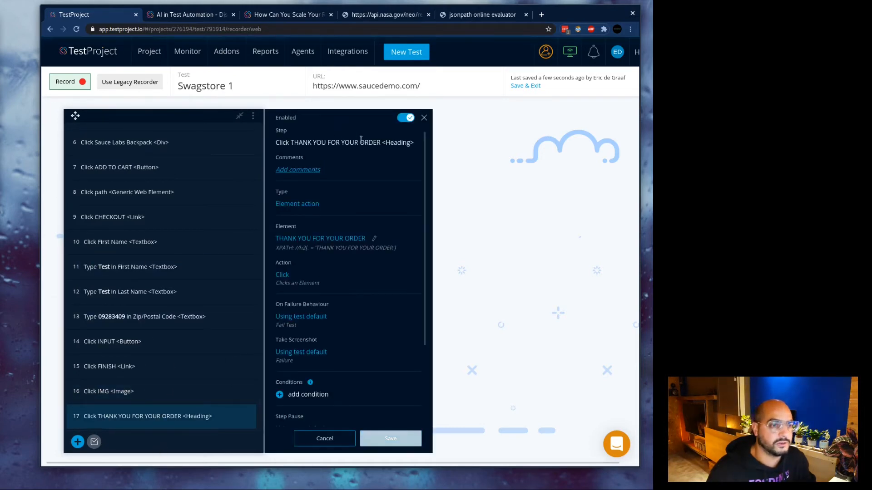
left_click(423, 117)
scroll(150, 145, "up", 3)
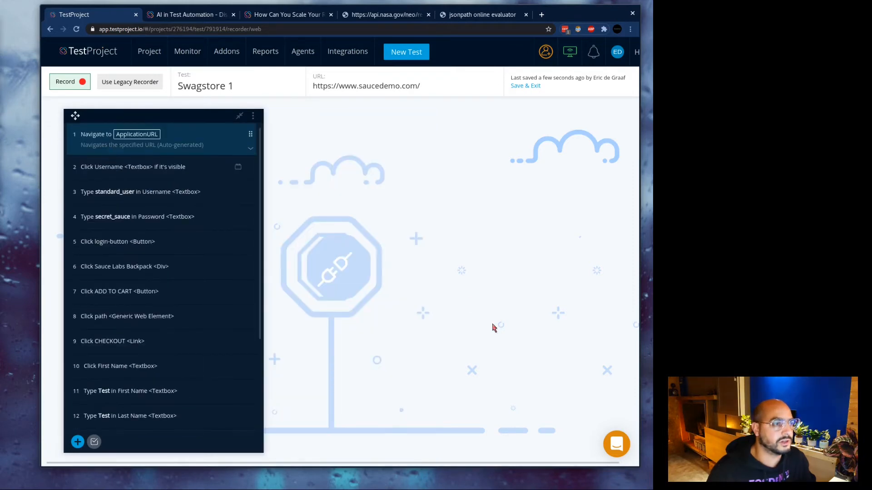
scroll(240, 218, "down", 3)
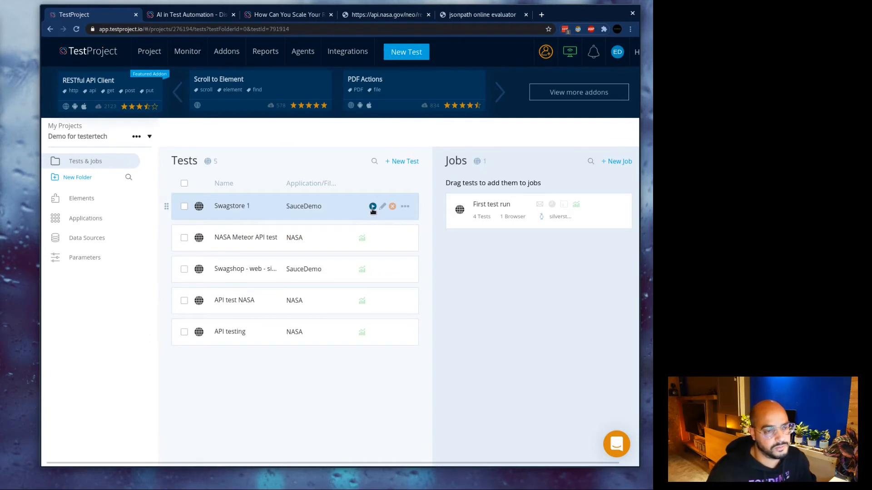
Launch a Swagstore 1 run on the agent, choosing Firefox 78.4.1 as the browser.
left_click(372, 207)
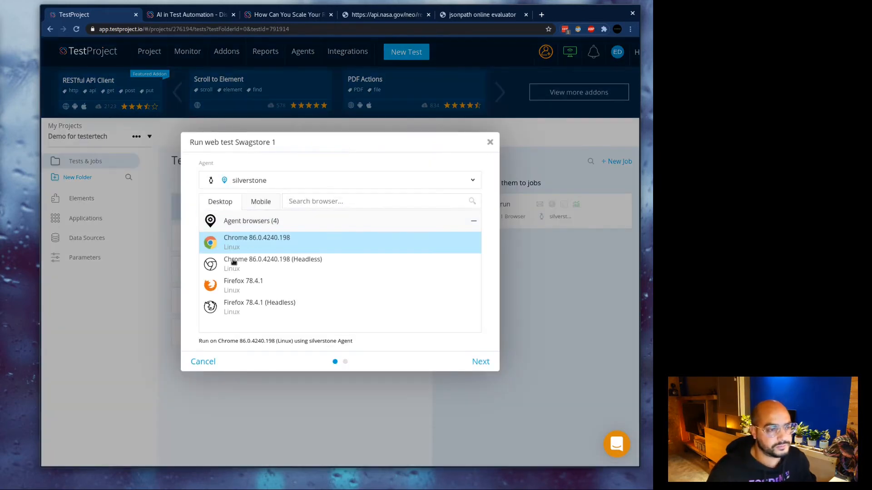
left_click(255, 286)
left_click(481, 361)
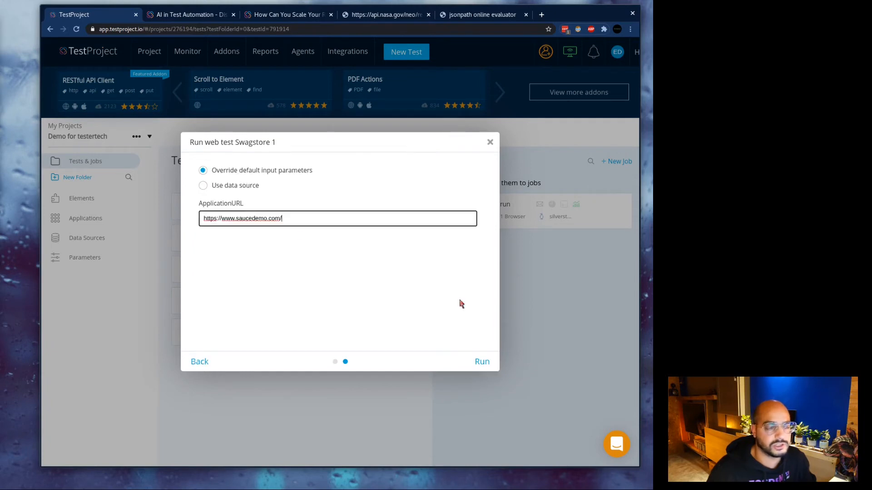
left_click(480, 365)
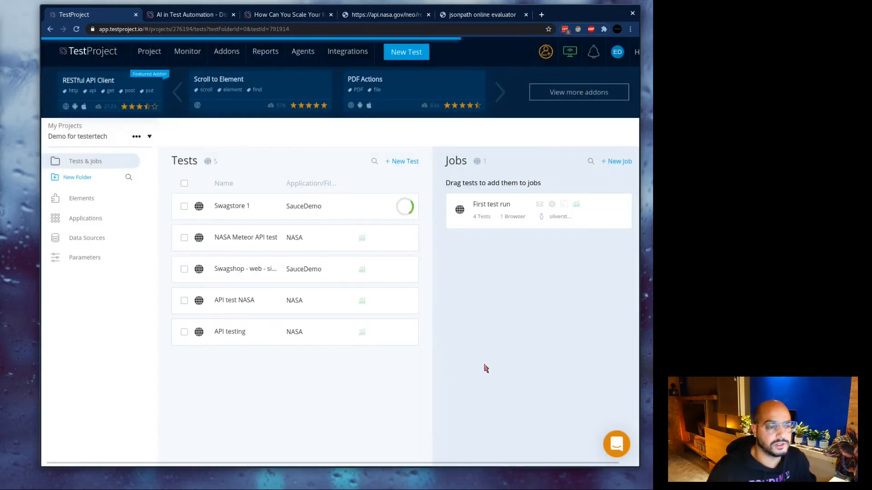
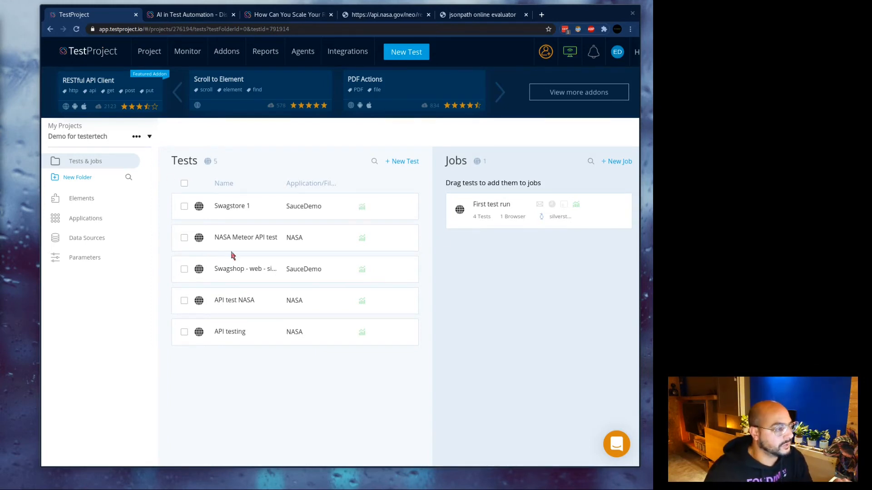
Create a web job named 'Combines Web and API' running on Chrome 86 on the silverstone agent.
left_click(620, 162)
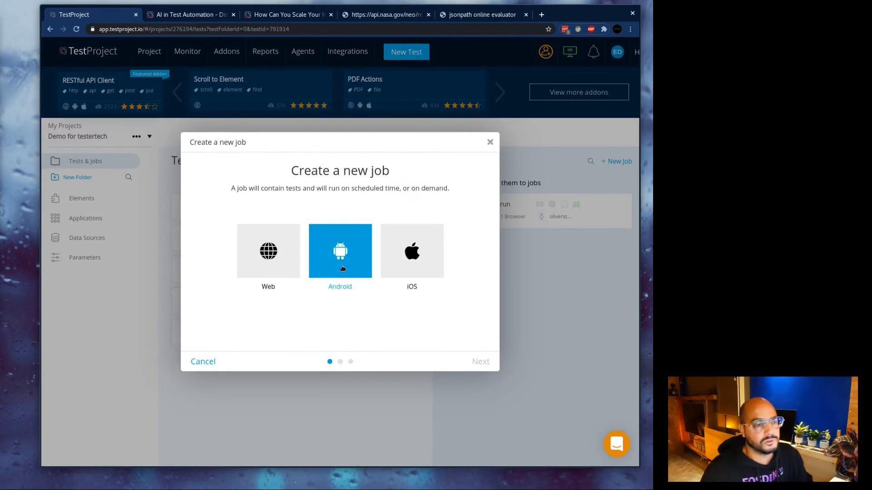
left_click(279, 252)
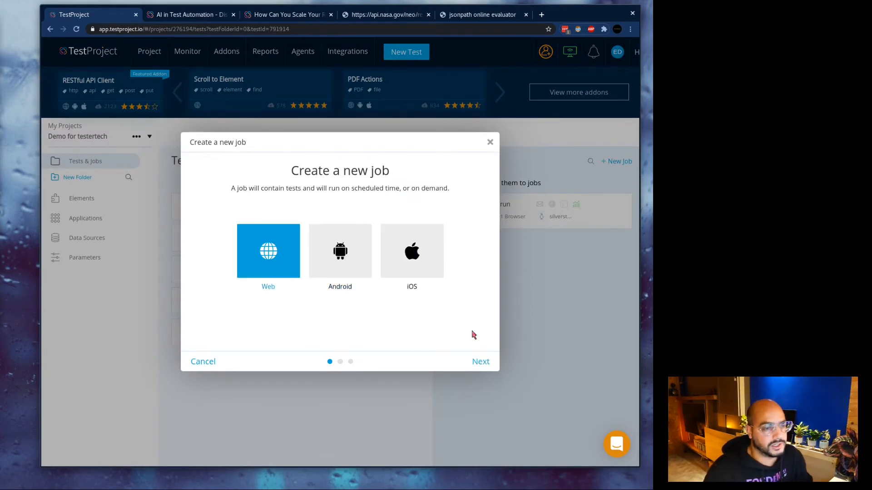
left_click(481, 361)
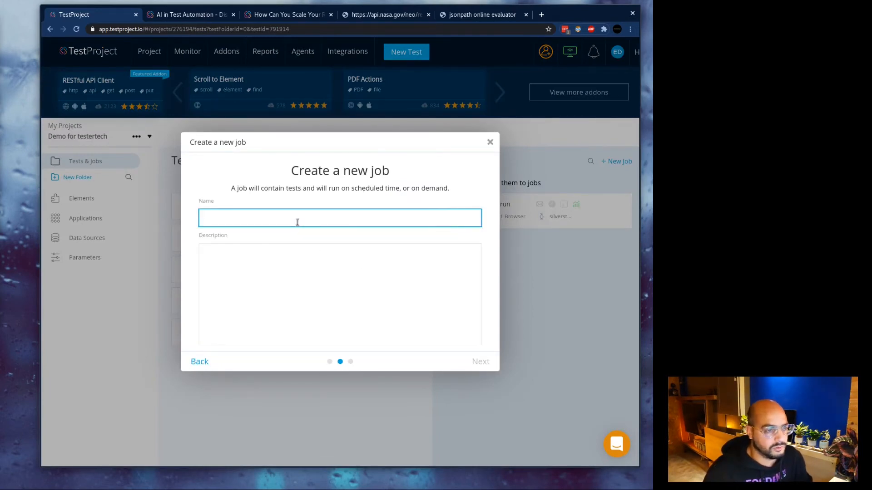
type("Combines ")
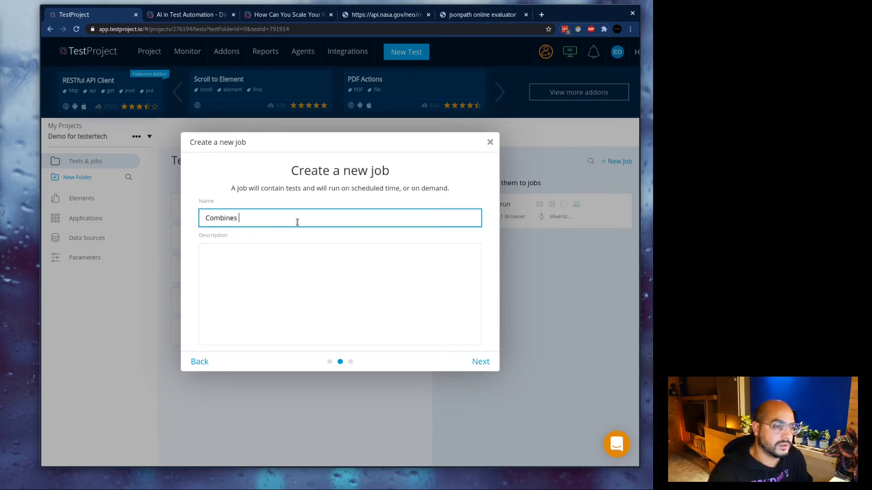
type("Web andf")
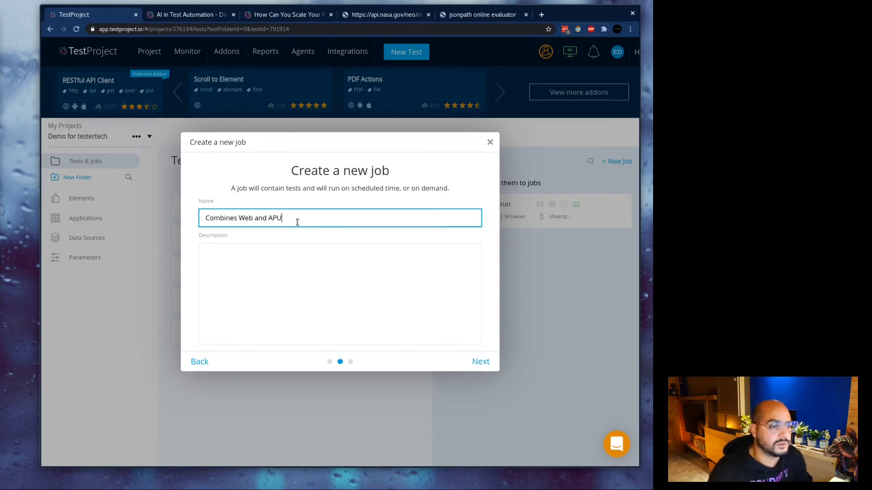
left_click(485, 367)
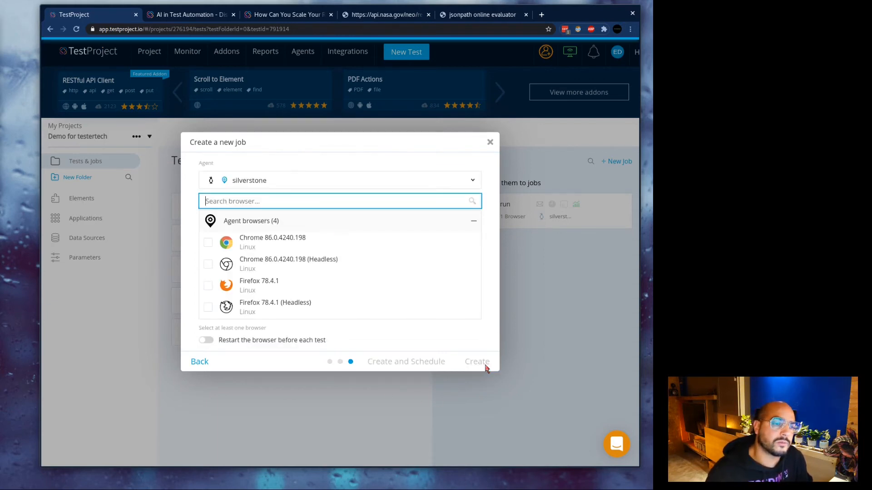
left_click(208, 243)
left_click(476, 360)
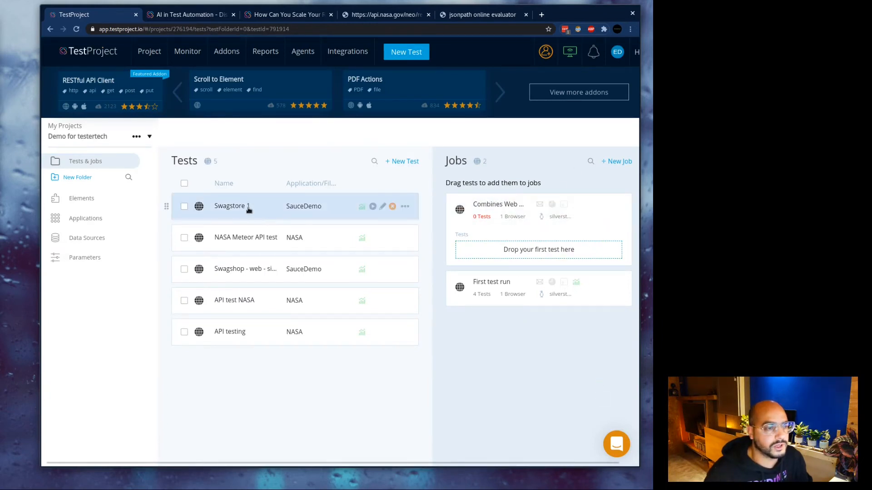
Add Swagstore 1 to the Combines Web and API job and run the job until it passes.
left_click_drag(249, 209, 510, 275)
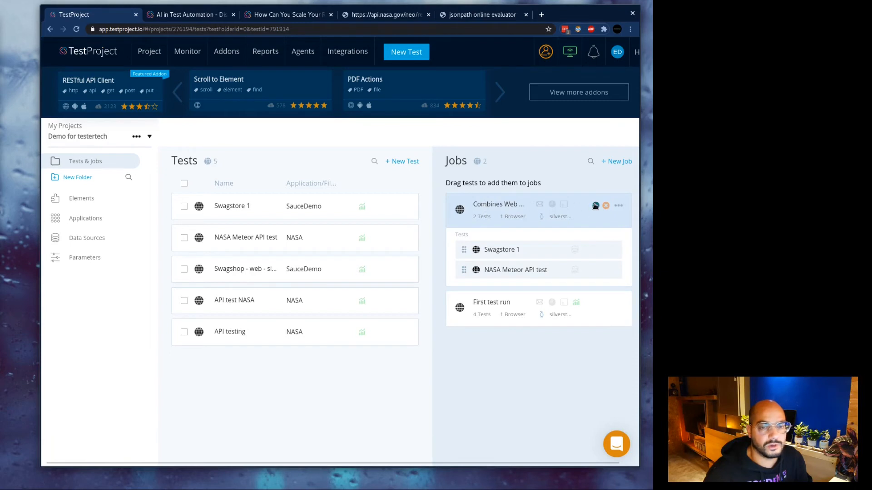
left_click(595, 206)
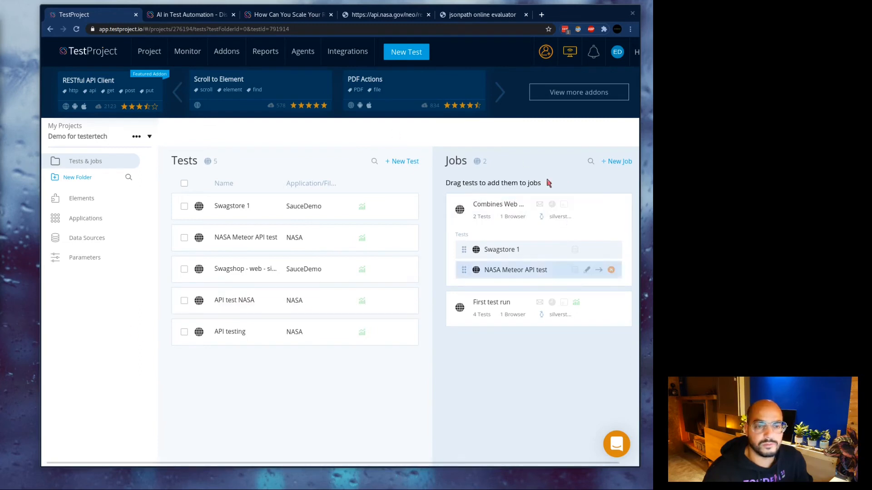
mouse_move(592, 205)
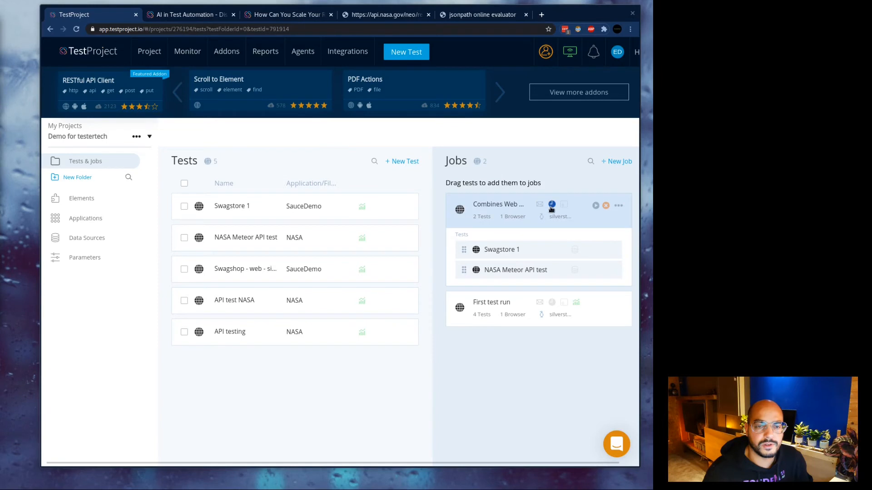
left_click(618, 206)
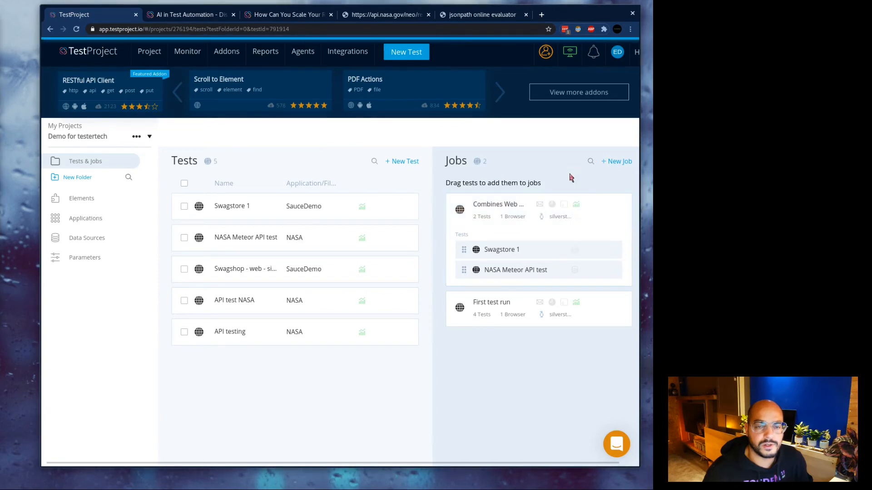
left_click(576, 206)
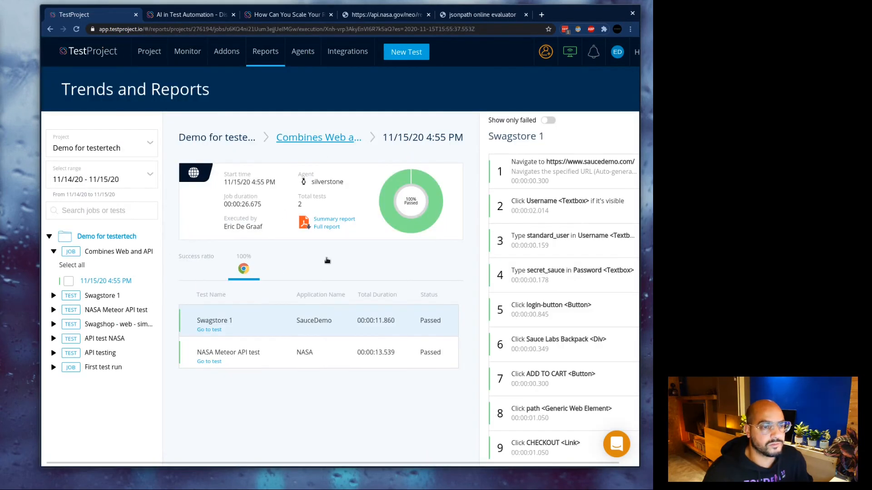
left_click(261, 361)
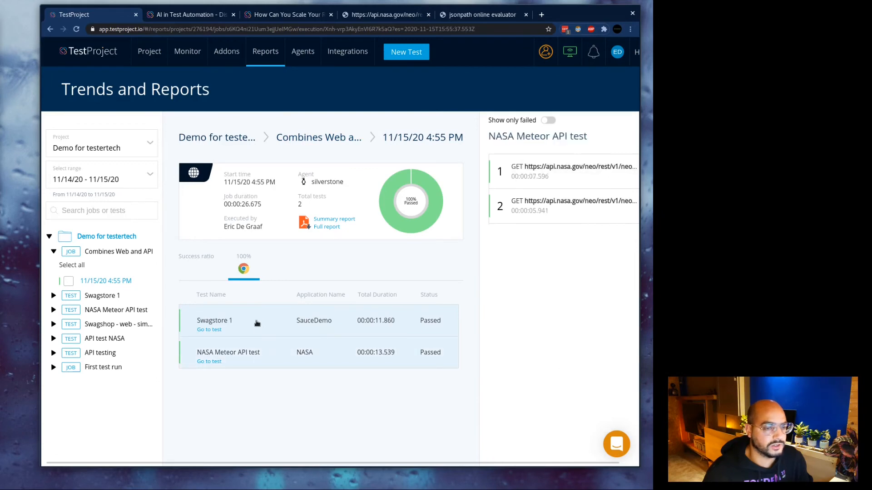
left_click(257, 323)
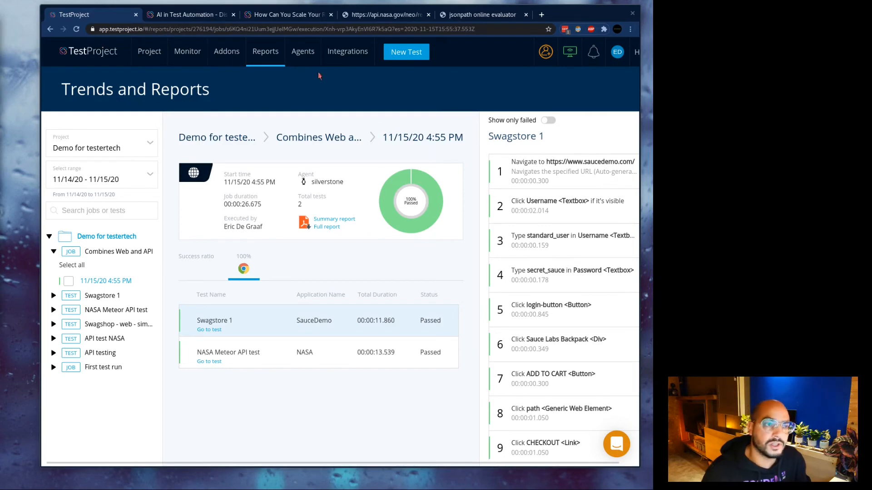
left_click(151, 52)
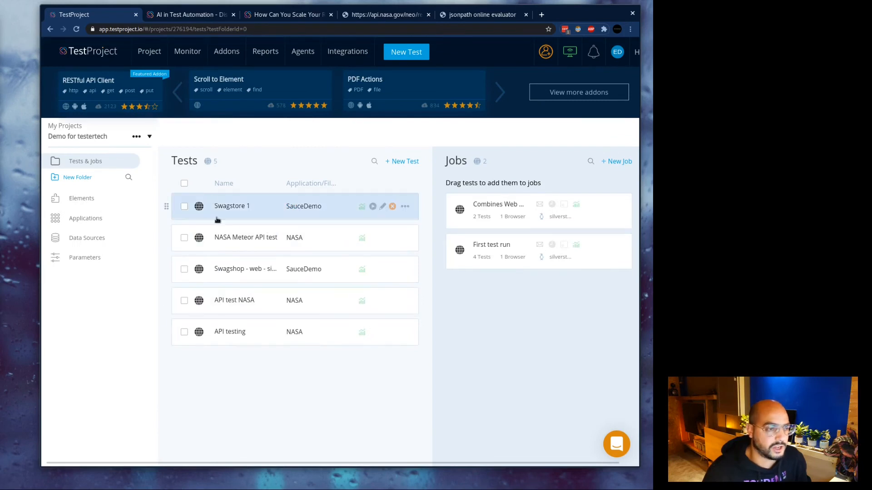
Export NASA Meteor API test as Java Selenium (OpenSDK V2) code for Chrome and open the downloaded zip.
left_click(405, 239)
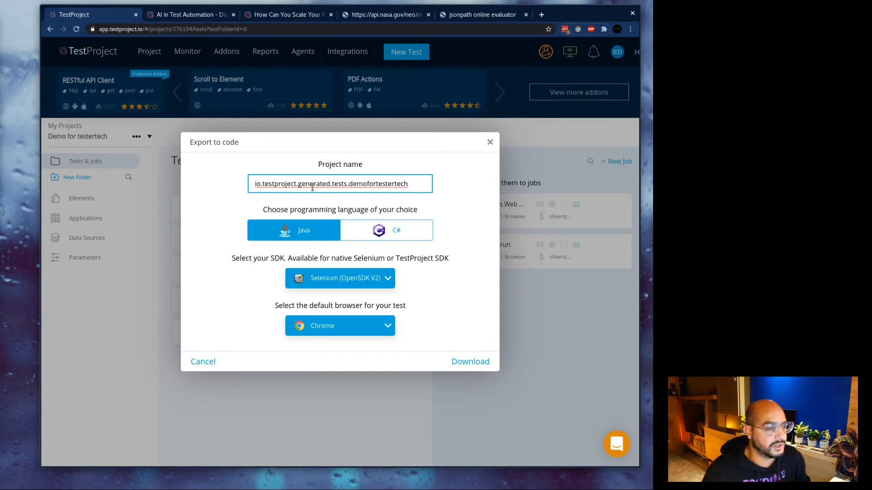
left_click(472, 363)
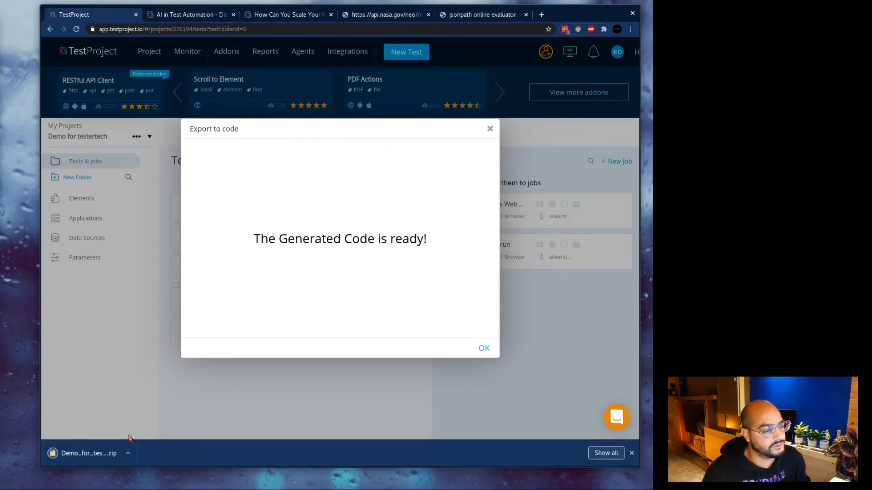
left_click(97, 459)
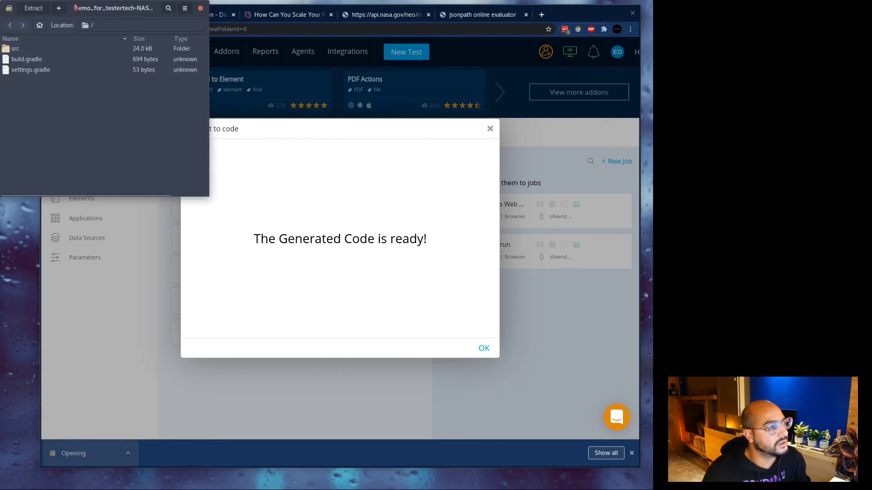
Browse the archive to src/test/java/io/testproject/generated/tests/demofortestertech and open NasaMeteorApiTest.java.
left_click_drag(76, 7, 197, 49)
left_click(143, 93)
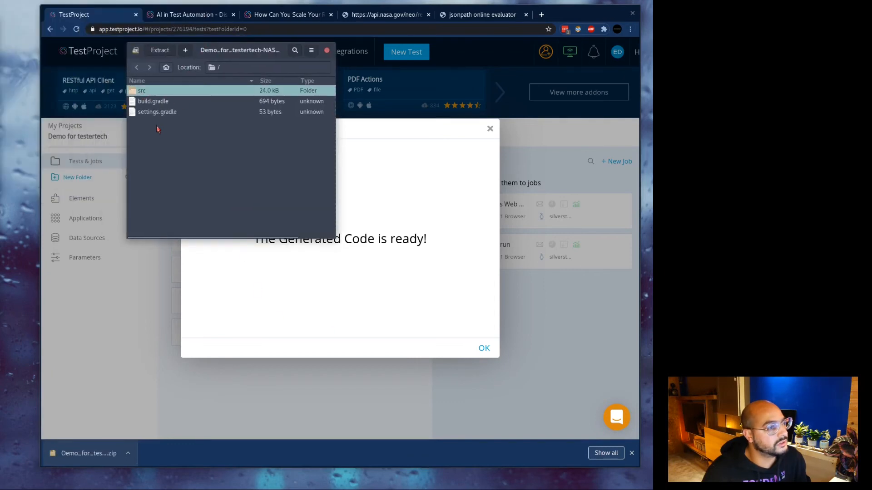
double_click(158, 93)
double_click(157, 93)
double_click(158, 93)
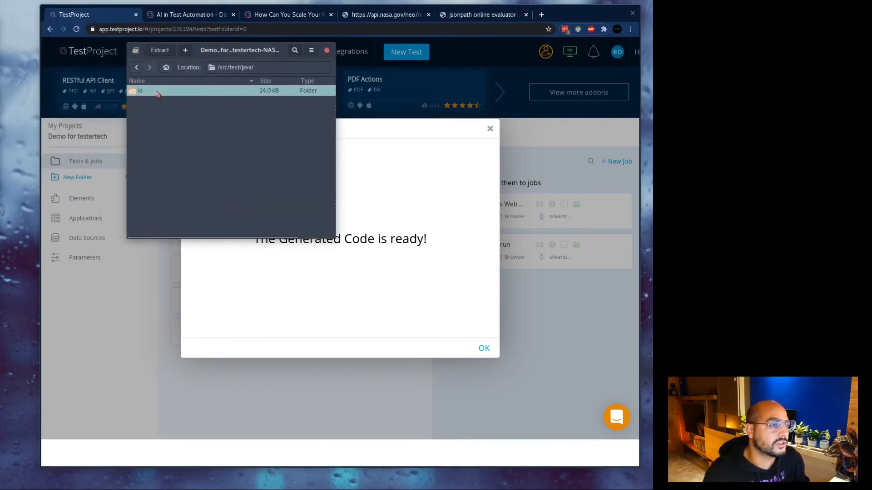
double_click(158, 93)
double_click(158, 93)
double_click(157, 100)
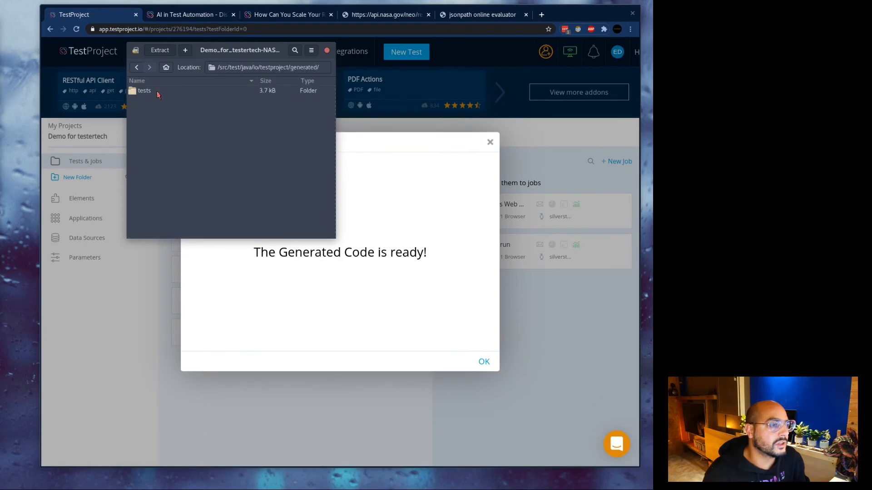
double_click(157, 93)
double_click(158, 93)
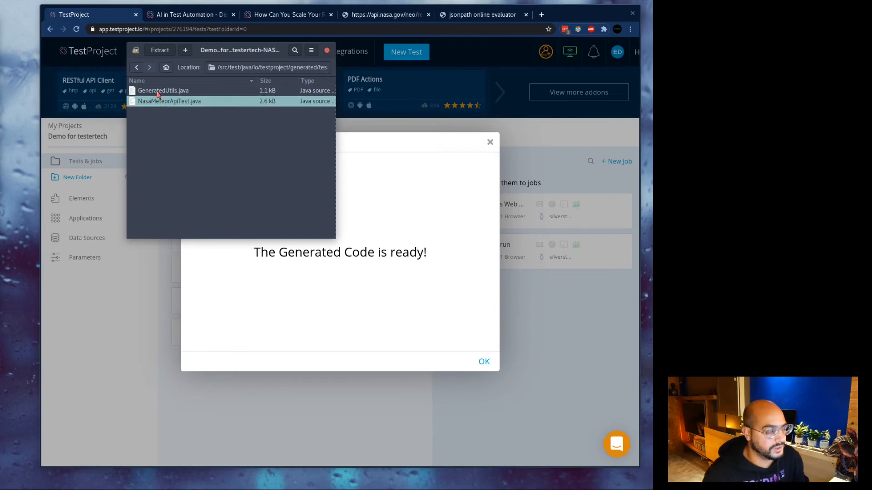
double_click(172, 100)
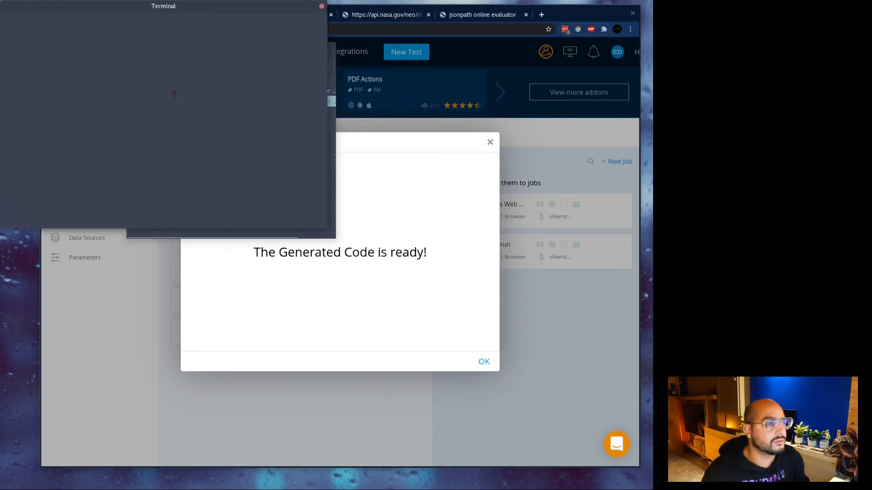
Maximize the terminal and page through NasaMeteorApiTest.java in vim around lines 48–51.
double_click(180, 9)
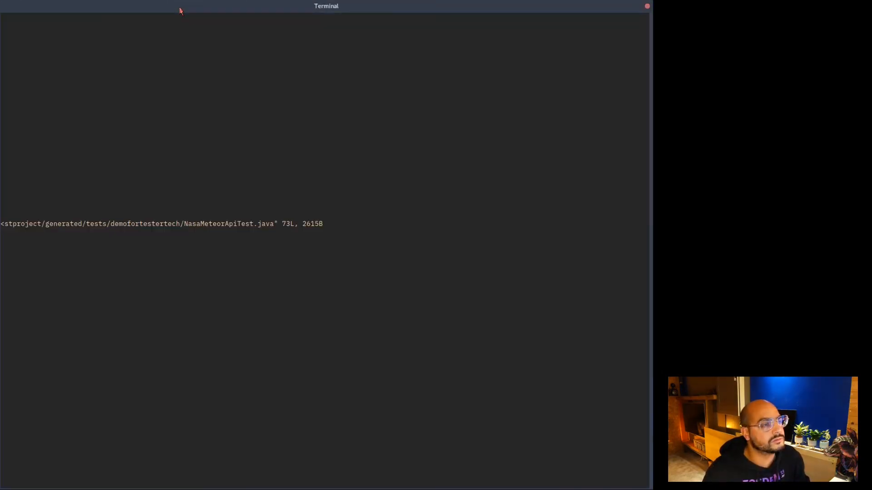
key("j")
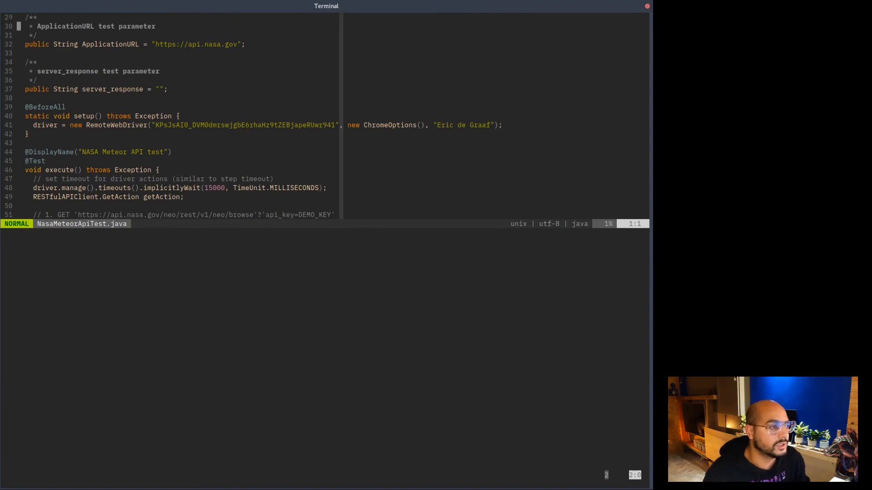
key("ctrl+f")
key("ctrl+b")
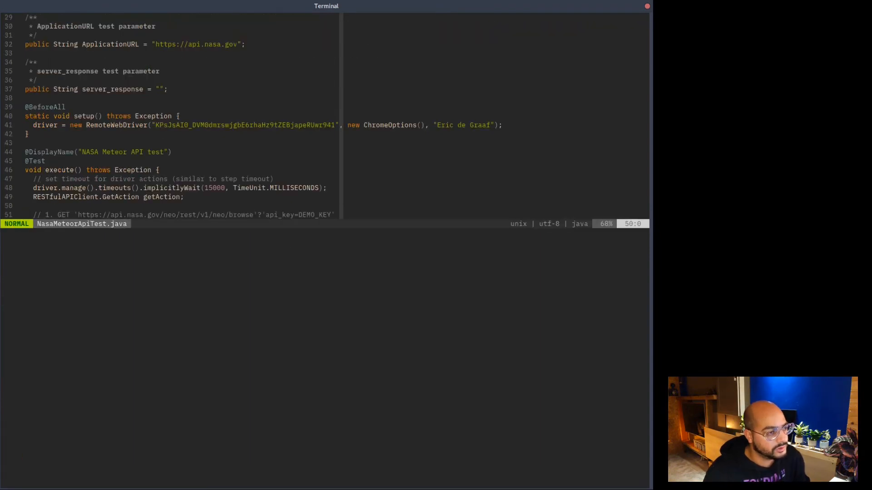
key("k")
key("k")
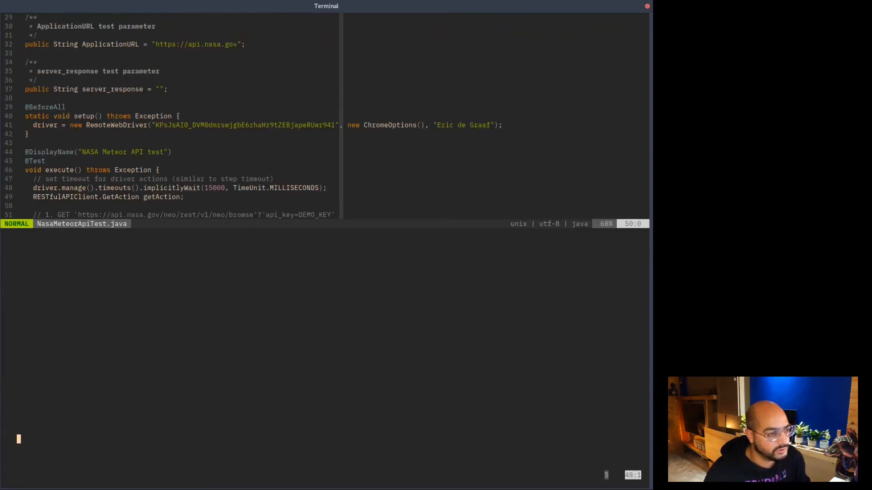
key("j")
key("j")
key("j")
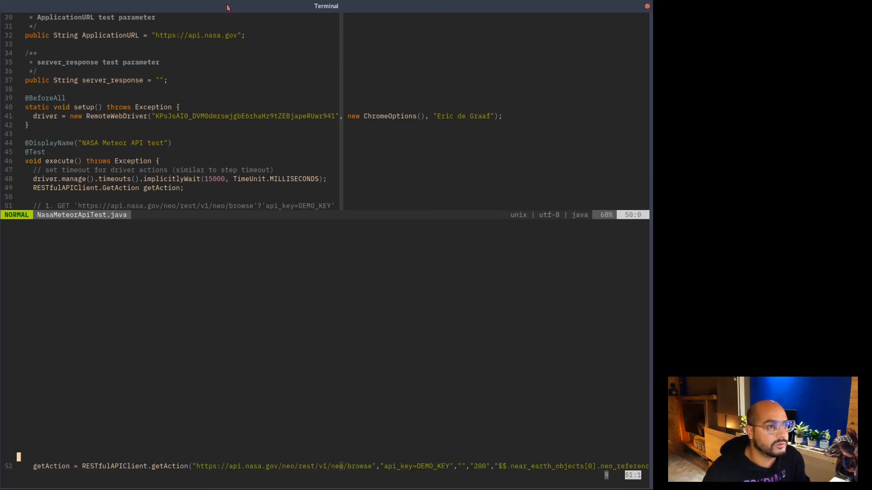
Review the generated NASA NEO GET request lines near line 52, then close the terminal.
double_click(227, 6)
double_click(175, 10)
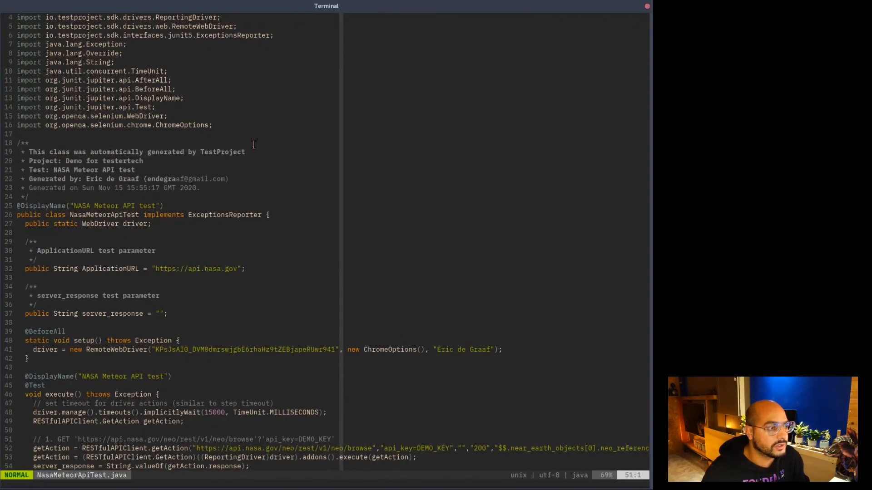
key("j")
key("j")
key("j")
key("j")
key("j")
key("j")
key("j")
key("j")
key("j")
key("j")
key("j")
key("j")
key("j")
key("j")
key("j")
key("j")
key("j")
key("j")
key("j")
key("j")
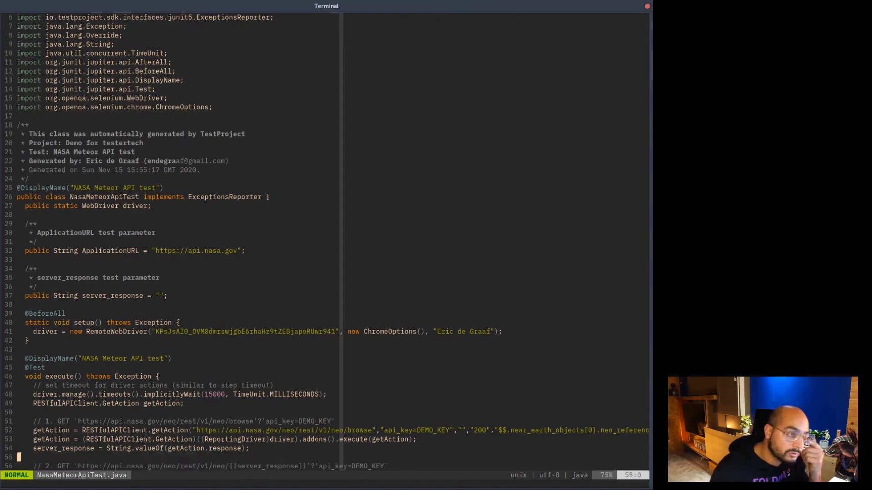
key("k")
key("k")
key("k")
key("k")
key("k")
key("k")
key("k")
key("k")
key("k")
key("k")
key("k")
key("k")
key("k")
key("k")
key("k")
key("k")
key("k")
key("k")
key("k")
key("k")
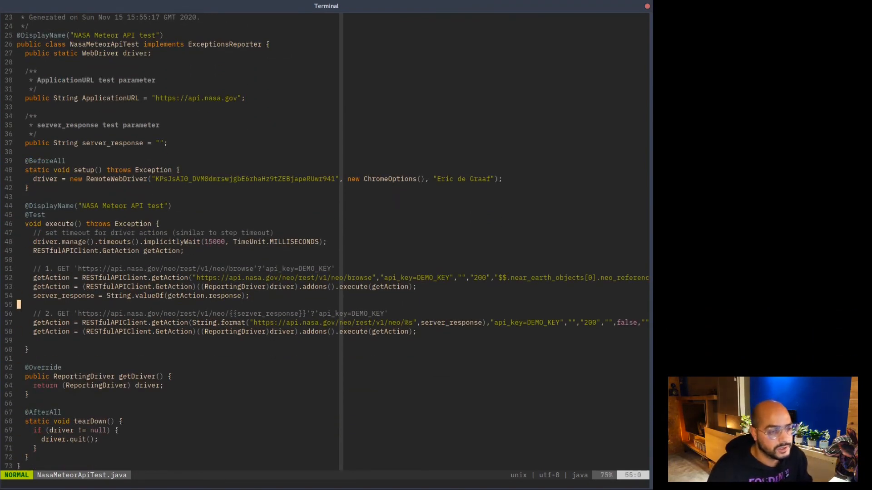
key("j")
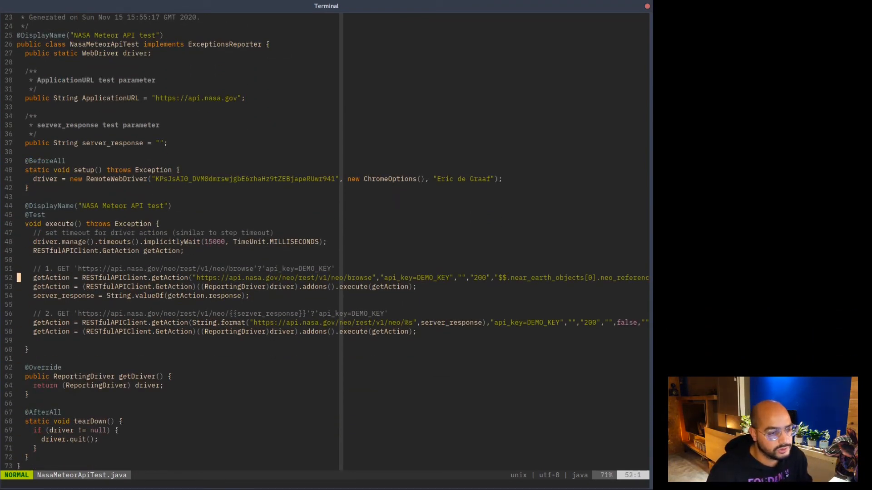
key("j")
key("j")
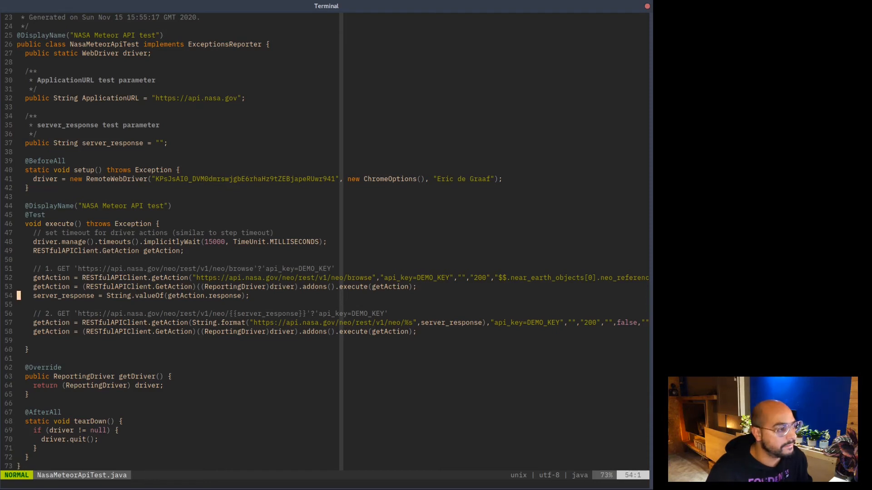
key("alt+Tab")
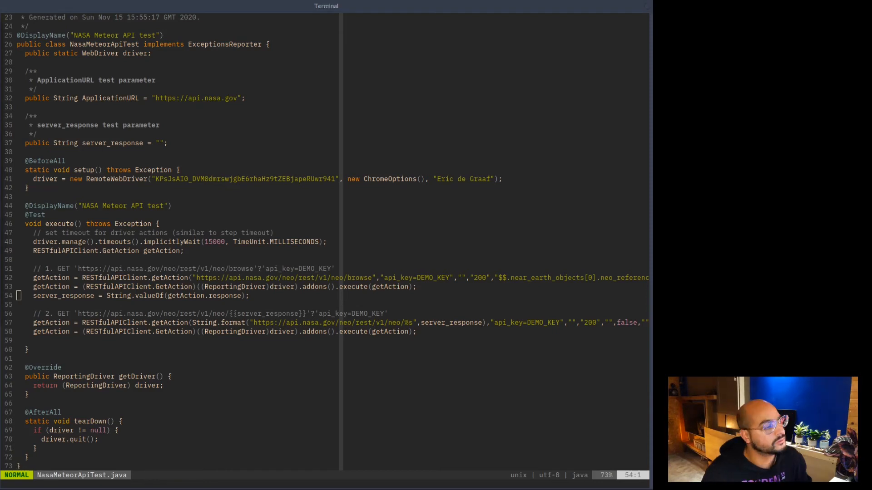
left_click(647, 6)
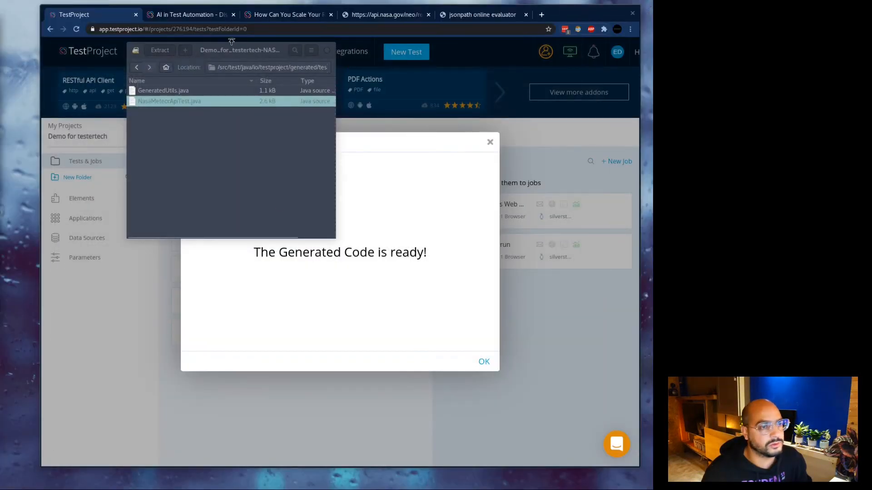
Move the archive aside, dismiss the code-ready notice, and reveal the running TestProject Agent window.
left_click_drag(232, 48, 0, 82)
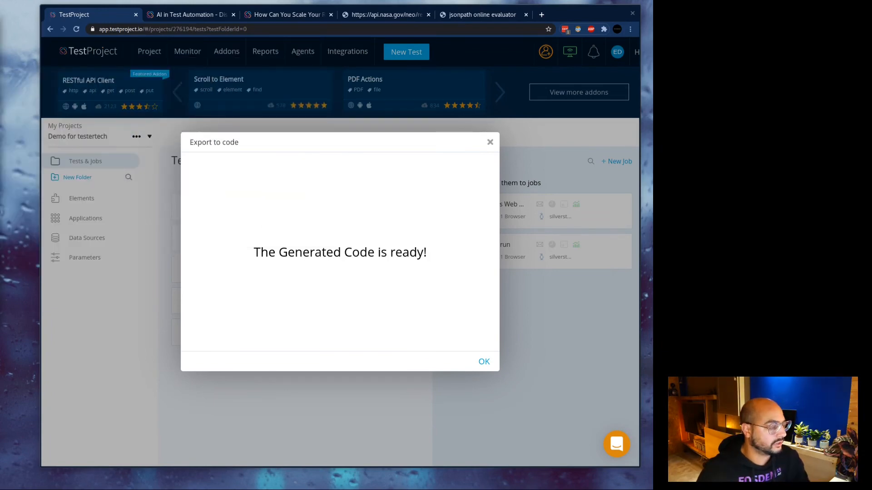
left_click(484, 363)
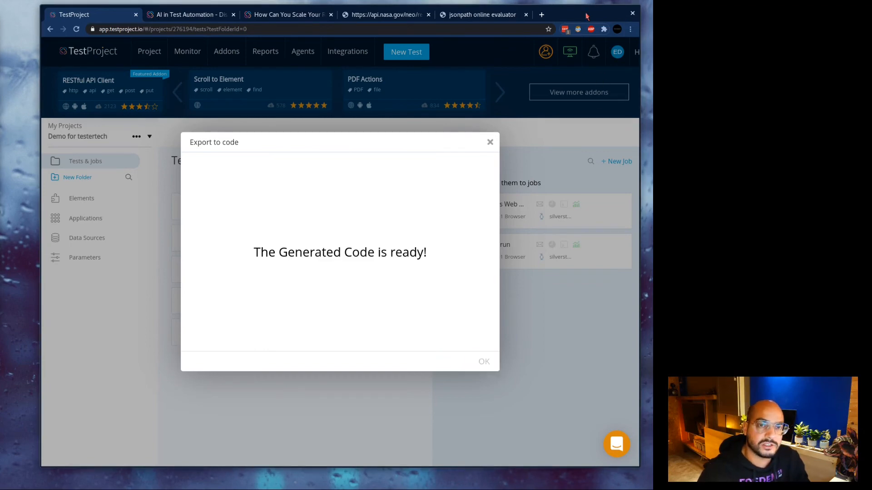
left_click_drag(578, 11, 0, 191)
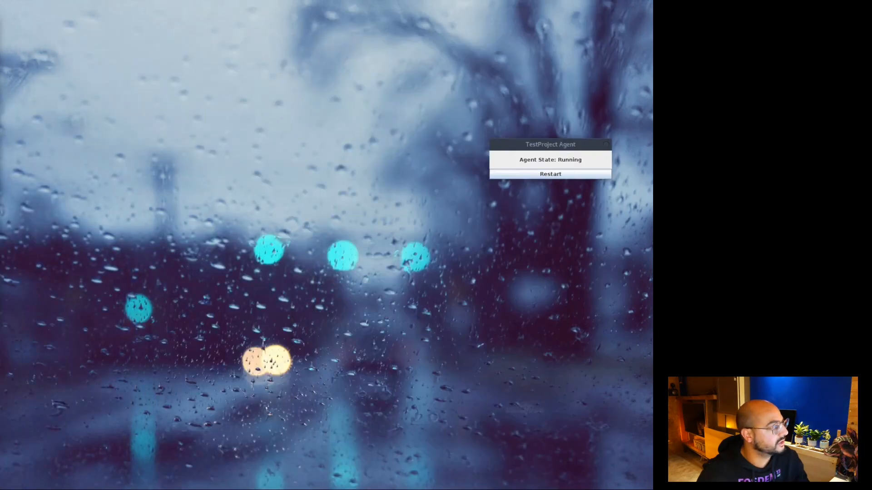
Bring IntelliJ on screen, expand the src tree to the generated package, and open RESTfulAPIClient.
left_click_drag(0, 54, 327, 20)
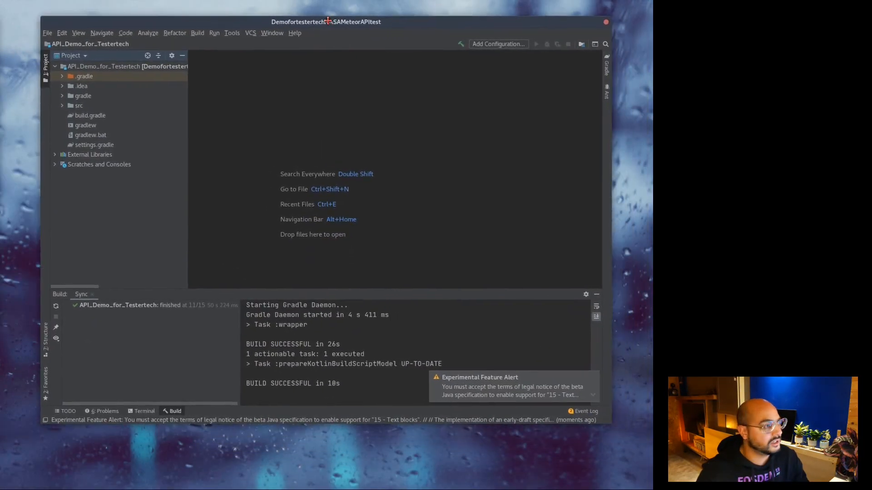
left_click(83, 68)
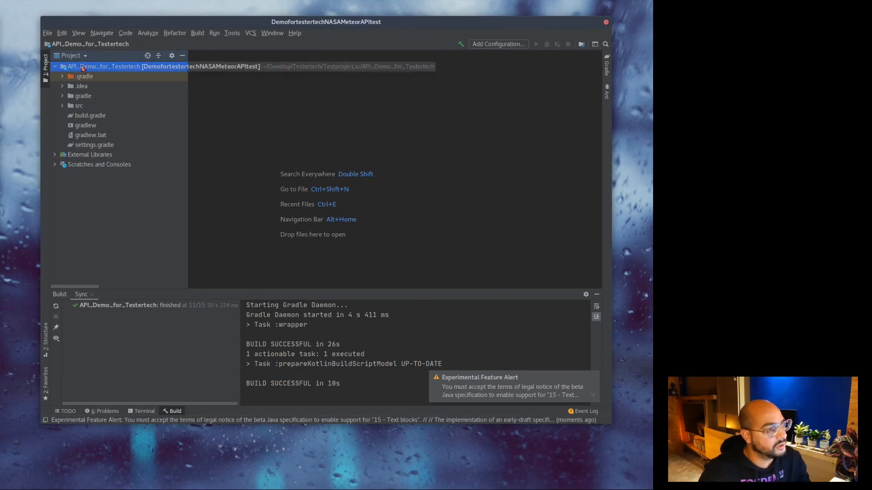
left_click(64, 100)
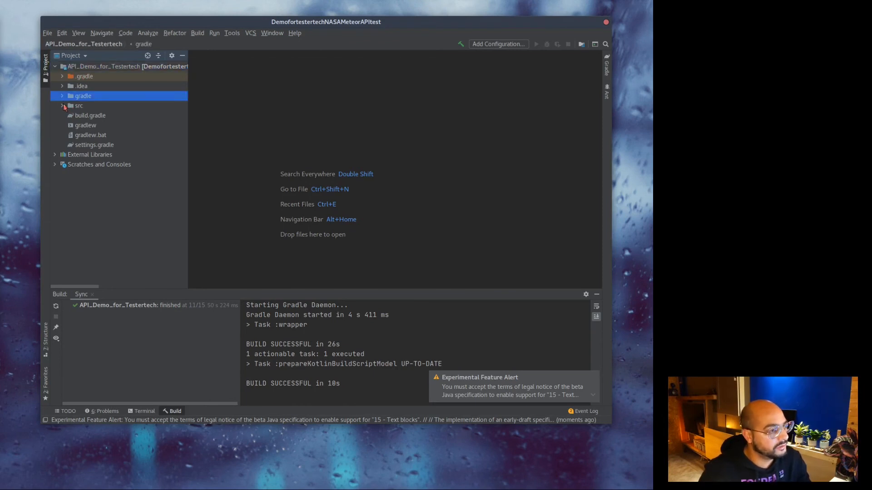
left_click(63, 106)
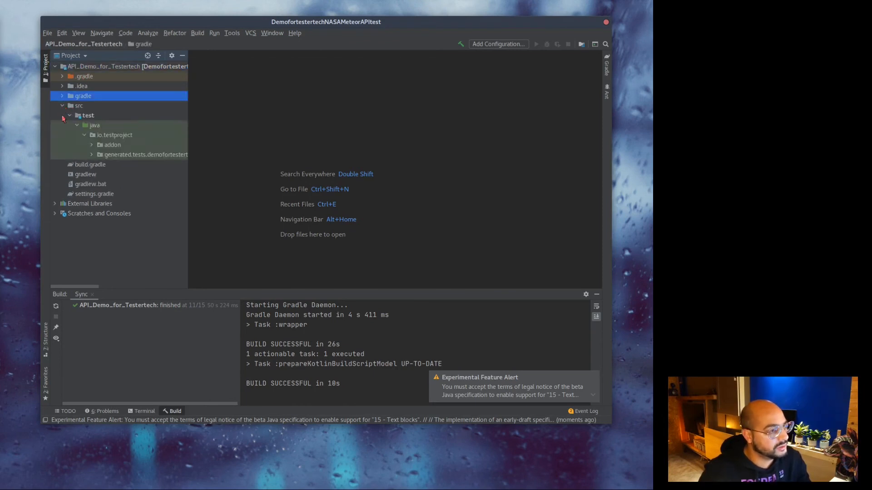
left_click(96, 157)
left_click(91, 155)
left_click(92, 144)
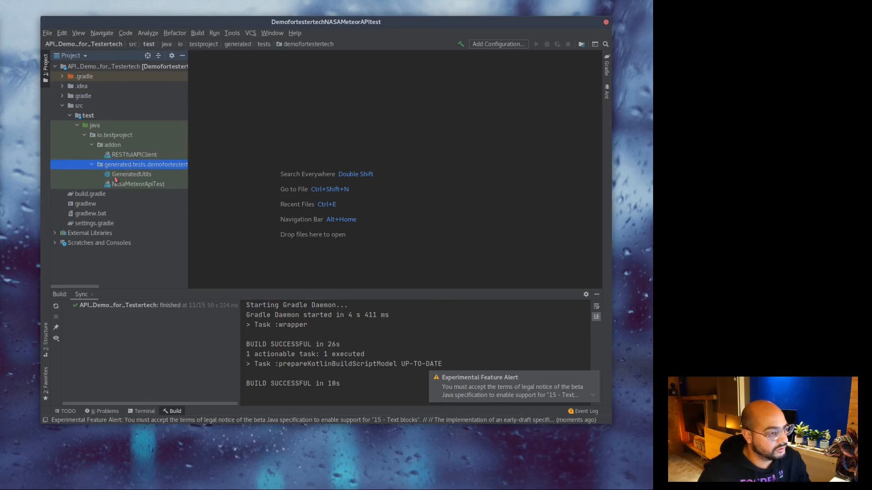
left_click(143, 155)
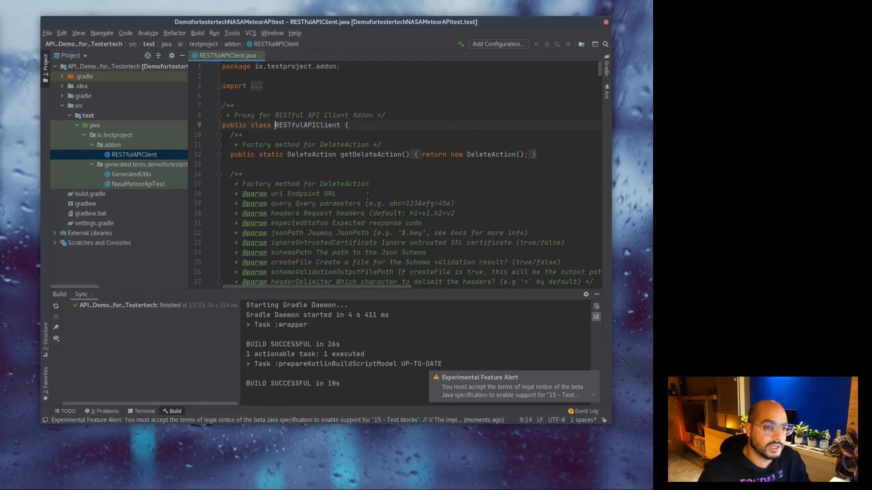
Open the GeneratedUtils class and reposition and enlarge the IDE window.
scroll(315, 160, "down", 6)
scroll(389, 206, "down", 6)
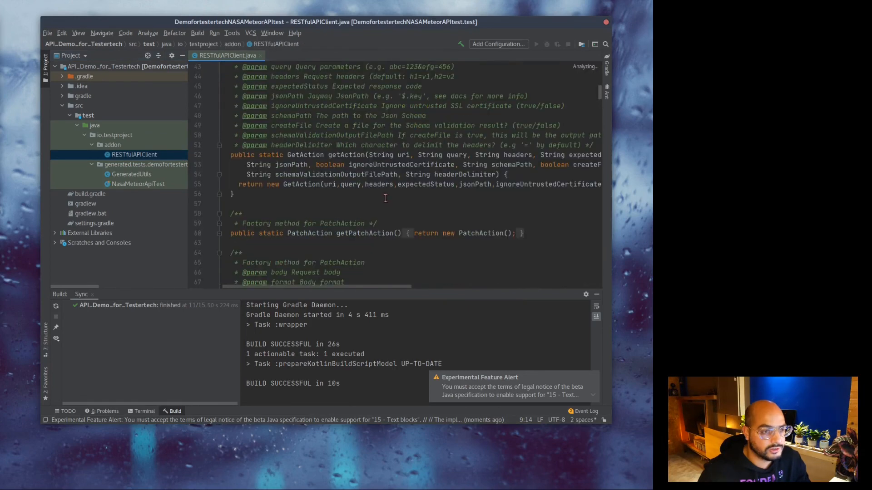
scroll(389, 205, "up", 6)
left_click(152, 184)
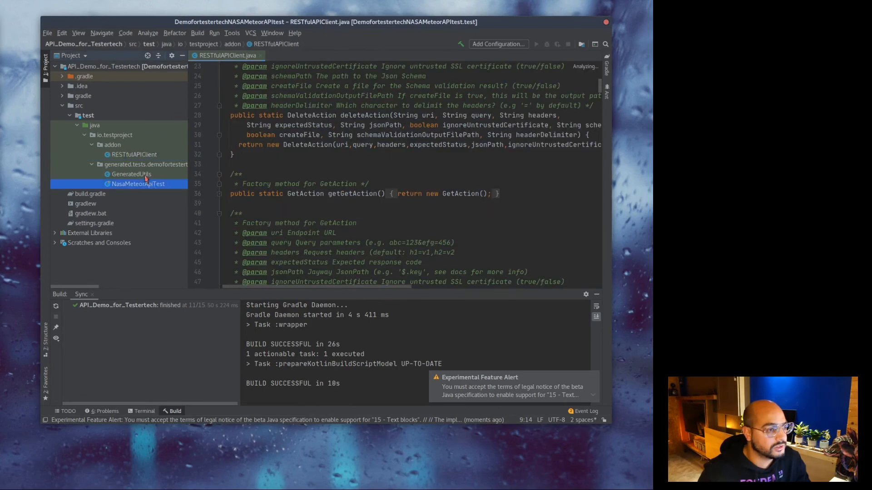
left_click(146, 176)
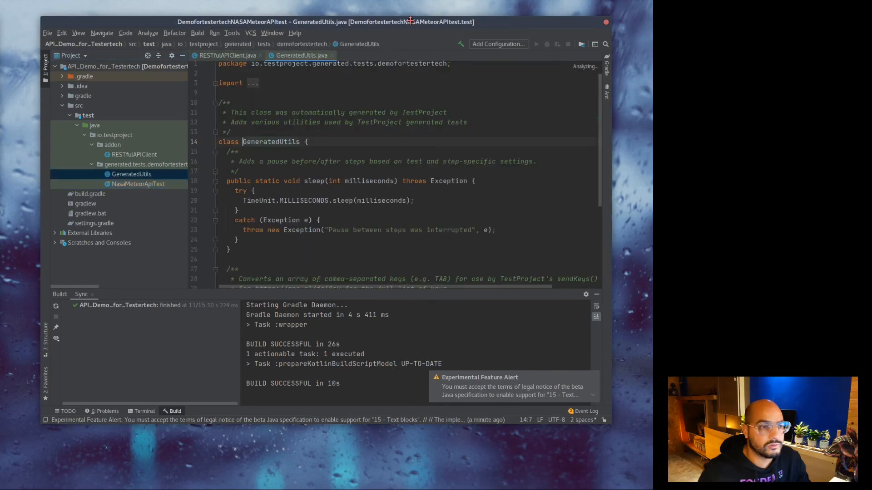
left_click_drag(407, 23, 375, 19)
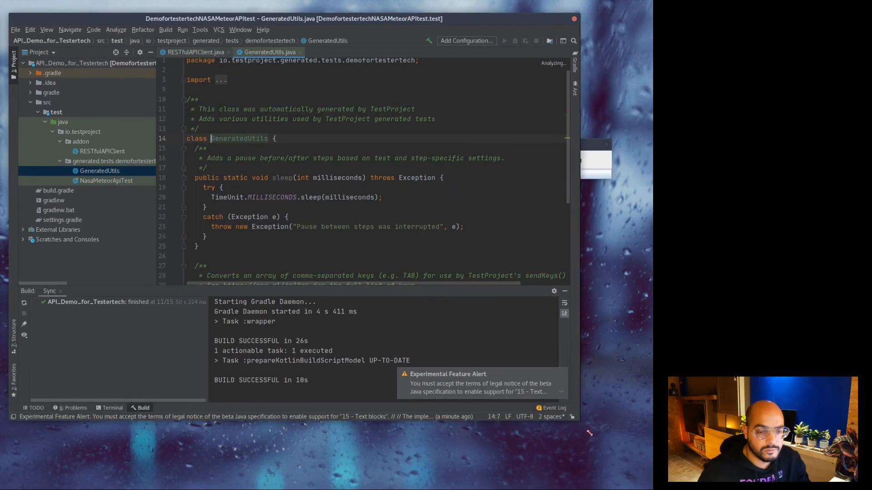
left_click_drag(577, 421, 635, 467)
scroll(398, 207, "down", 5)
scroll(398, 207, "up", 6)
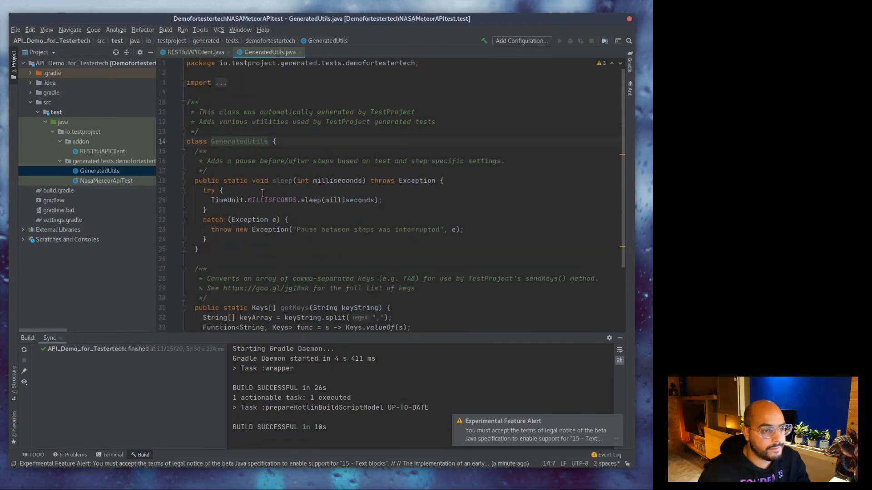
Open NasaMeteorApiTest and inspect the agent token string in its setup() method.
left_click(123, 182)
double_click(106, 181)
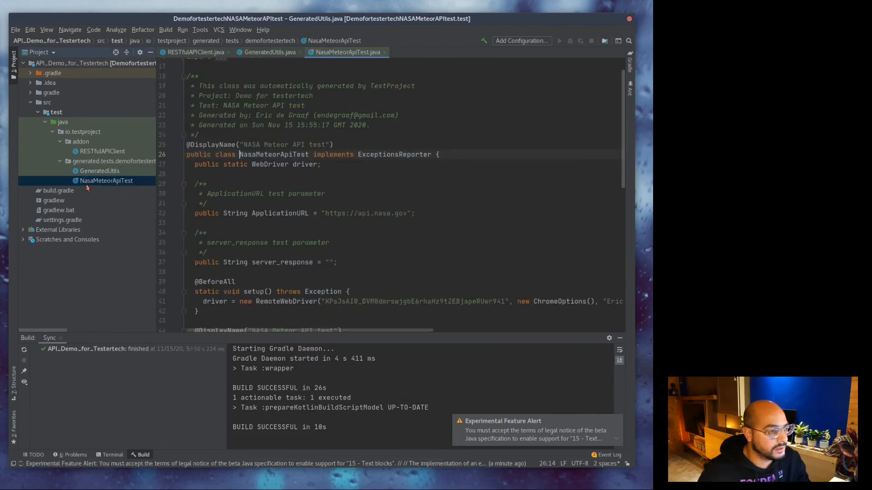
scroll(405, 193, "up", 1)
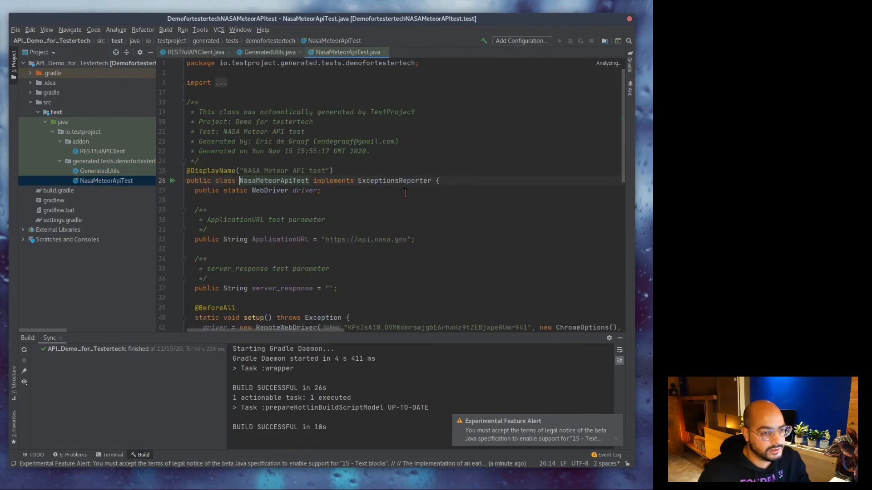
scroll(406, 193, "down", 5)
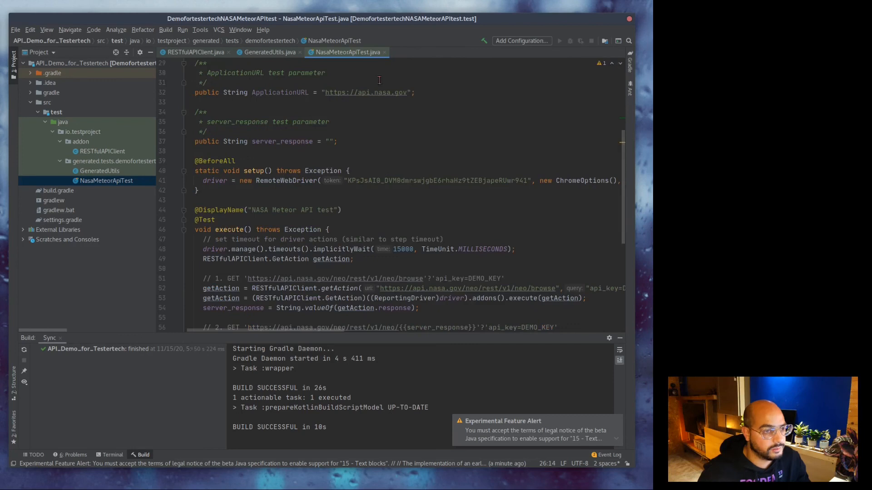
scroll(438, 191, "down", 1)
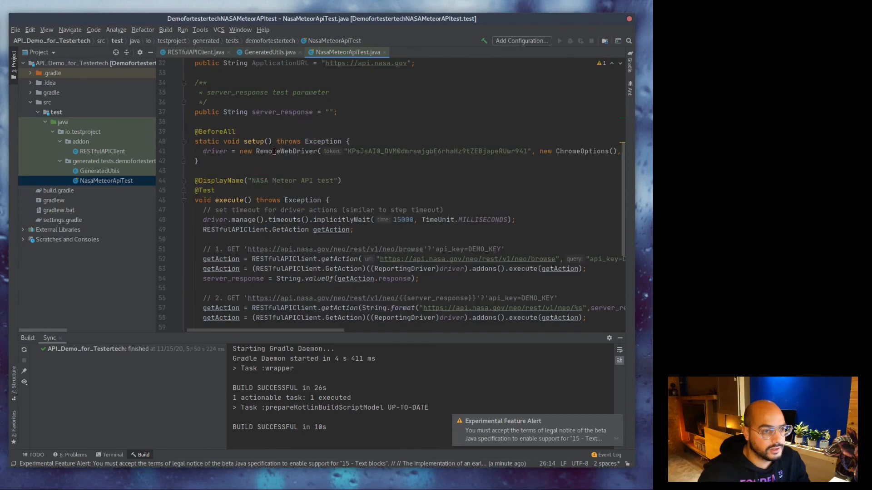
double_click(372, 151)
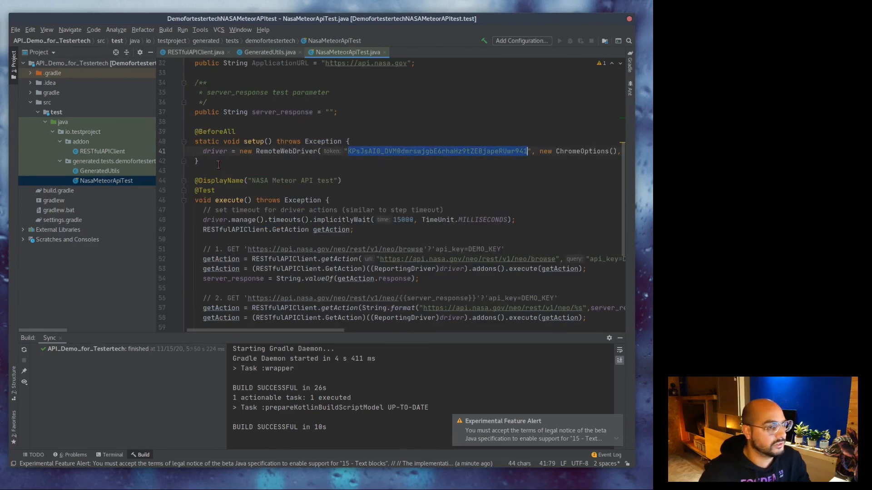
key("ctrl+w")
key("ctrl+w")
key("ctrl+w")
key("ctrl+w")
key("ctrl+w")
key("ctrl+w")
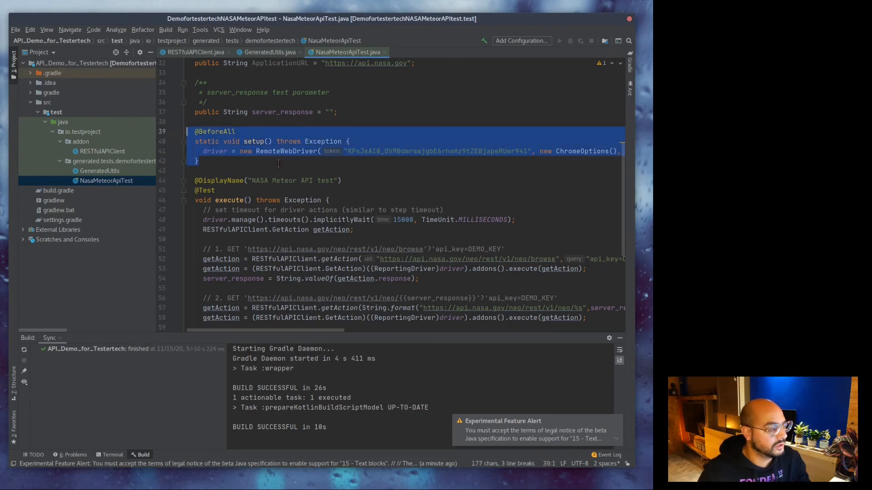
scroll(519, 139, "down", 1)
scroll(520, 139, "up", 1)
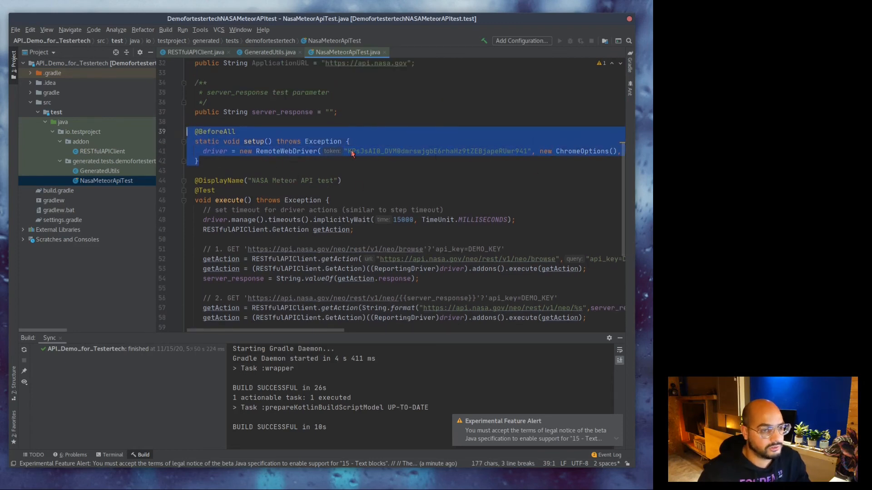
left_click(444, 151)
double_click(401, 151)
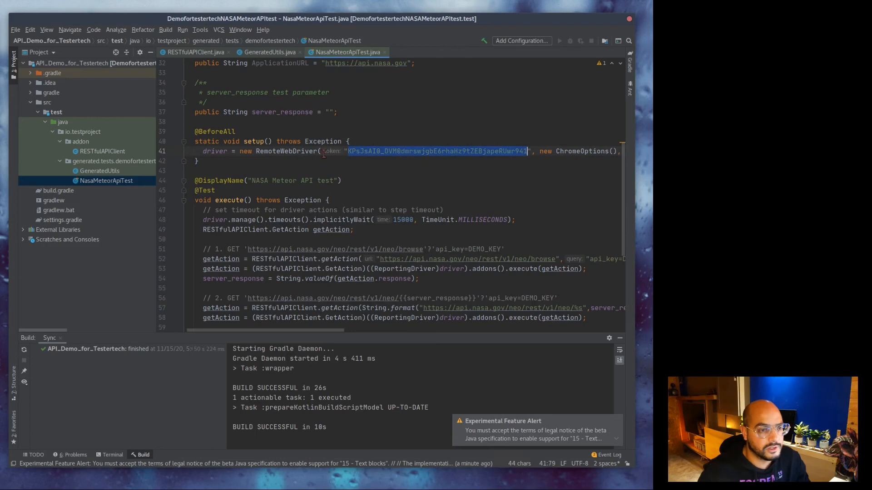
scroll(416, 174, "down", 2)
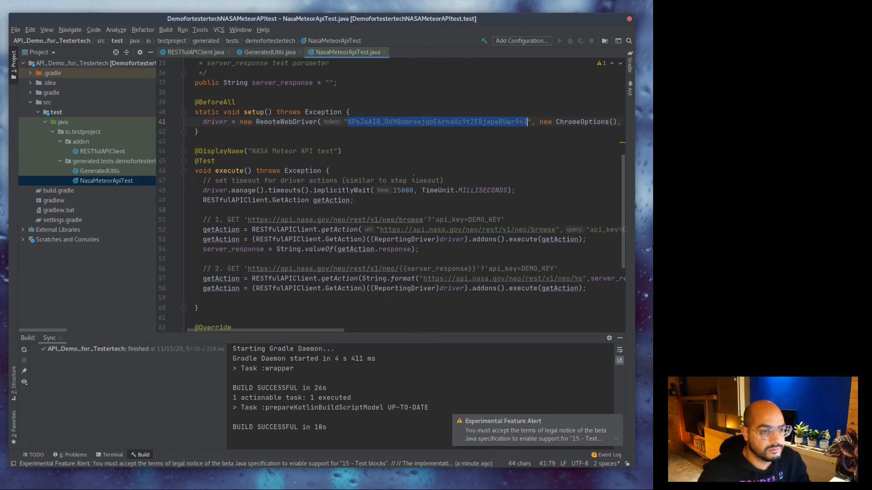
left_click(285, 130)
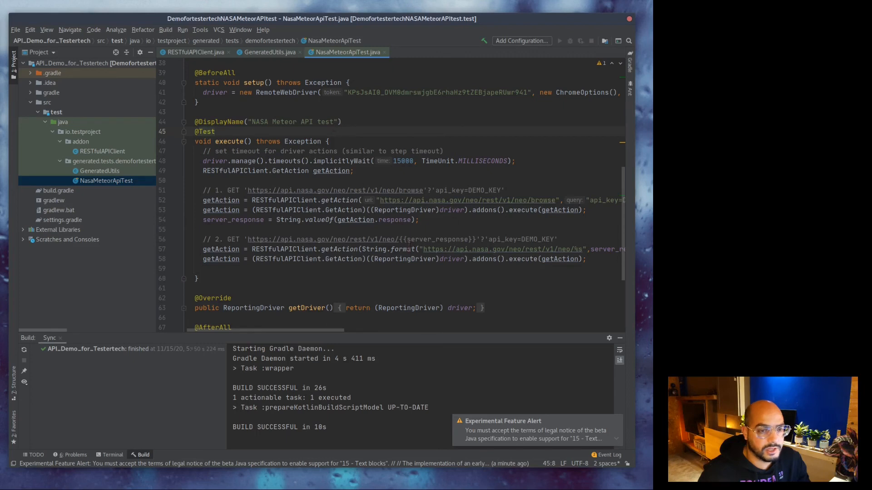
Hide the project panel and wrap line 52's getAction arguments onto separate lines.
key("alt+1")
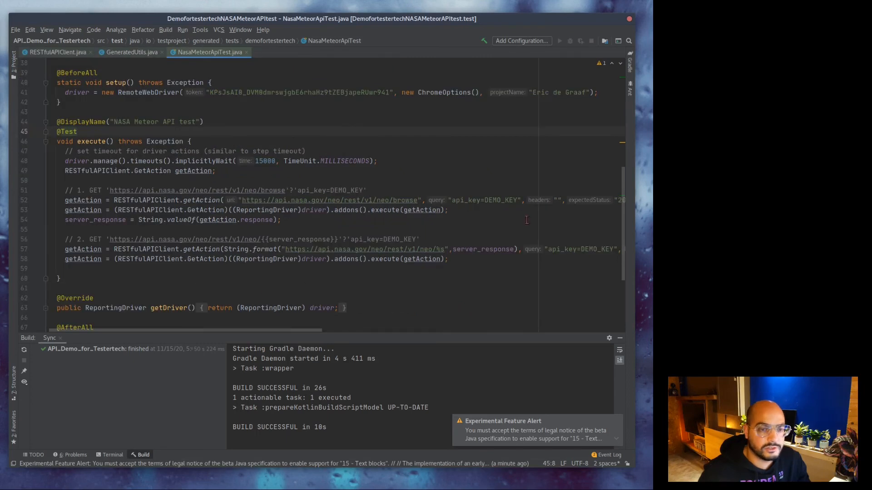
left_click(425, 200)
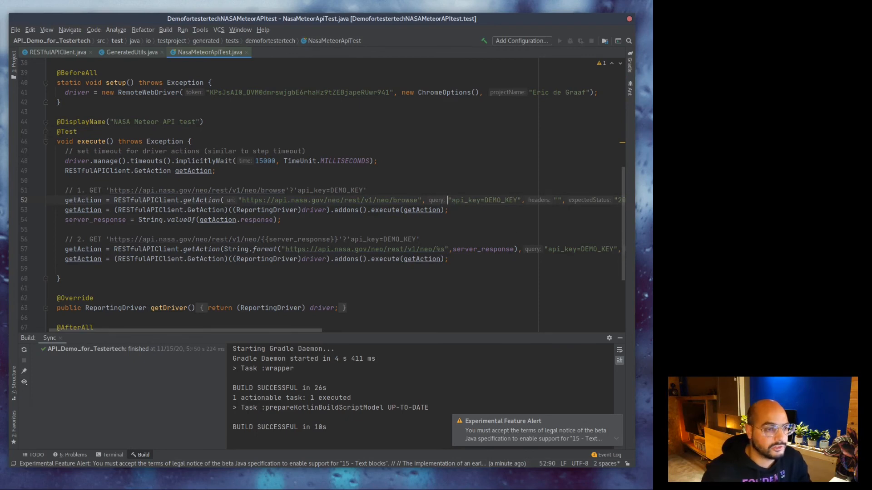
key("Return")
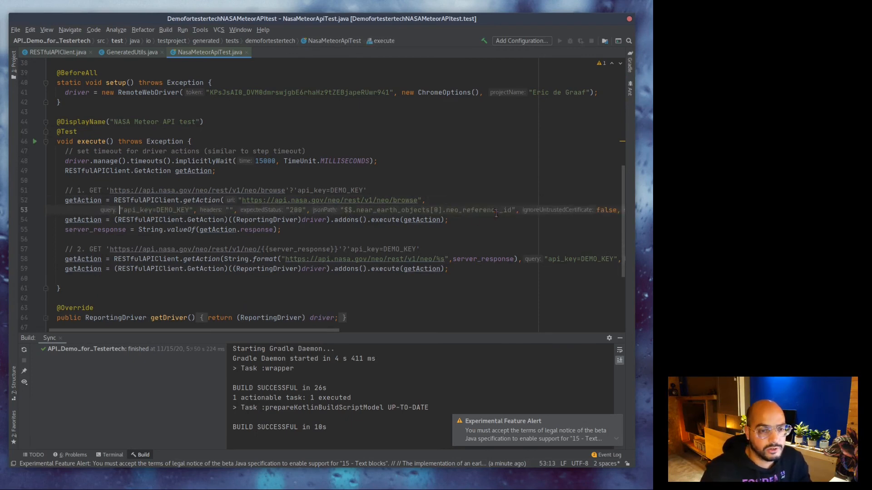
left_click(519, 212)
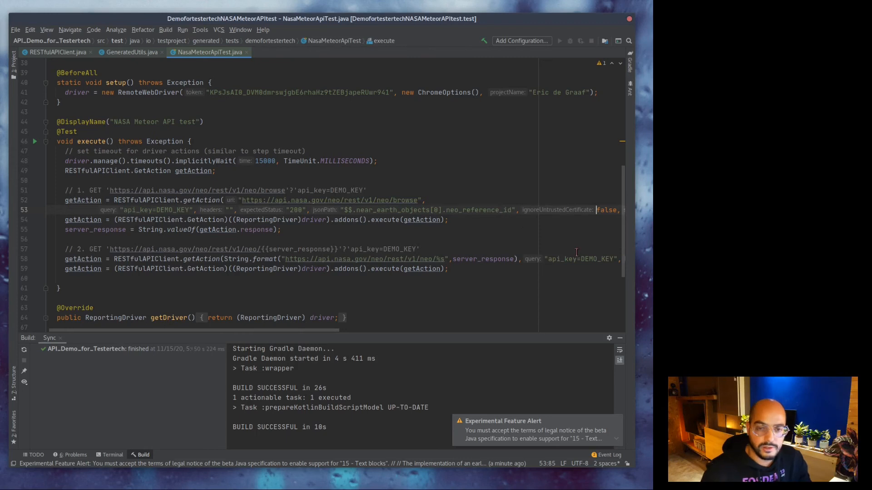
key("Return")
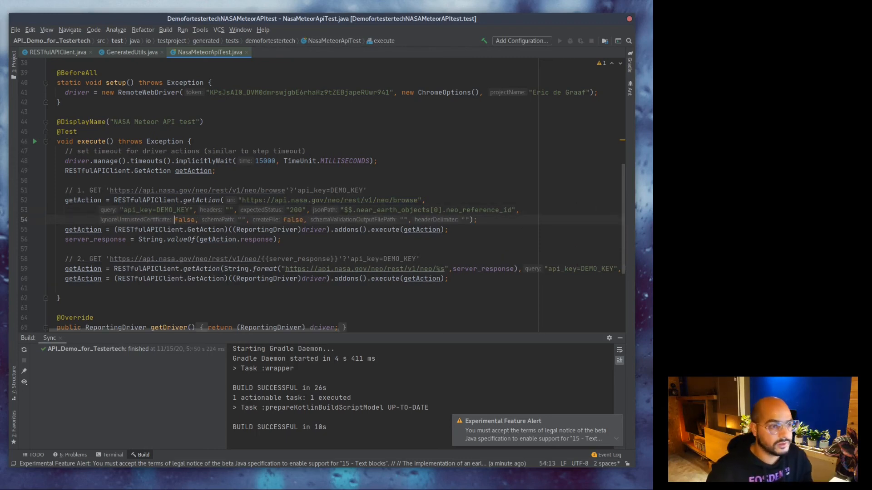
Change the jsonPath on line 53 from '$$.near_earth_objects[0].neo_reference_id' to '$.near_earth_objects…'.
left_click(348, 210)
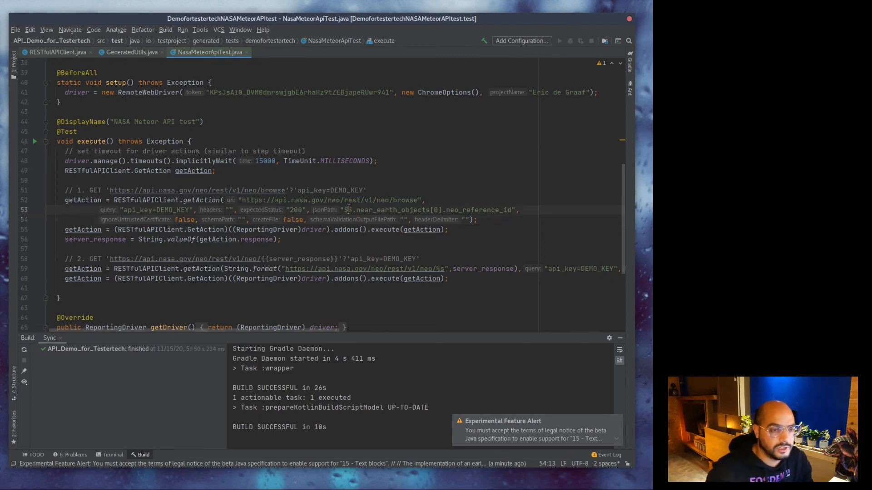
key("shift+Right")
key("shift+Right")
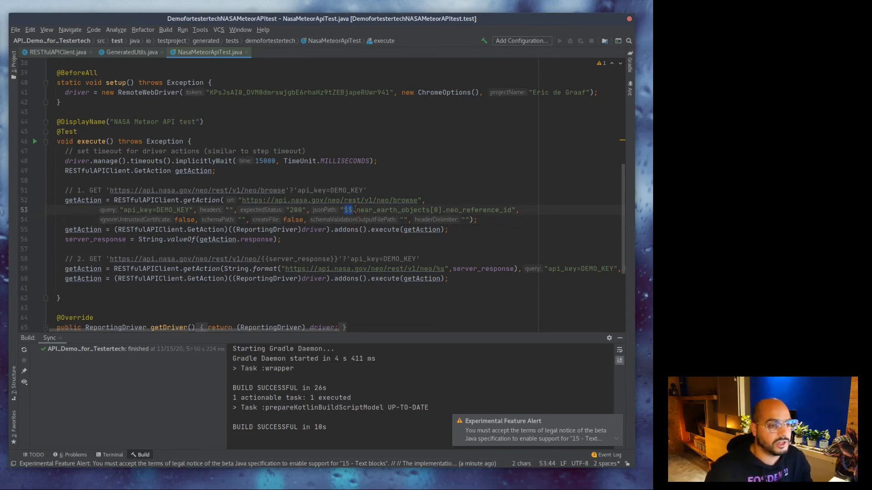
key("Right")
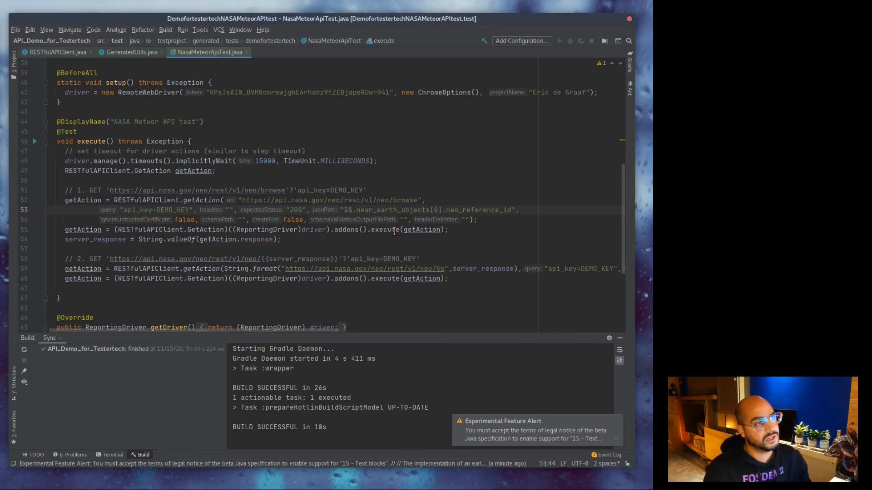
key("BackSpace")
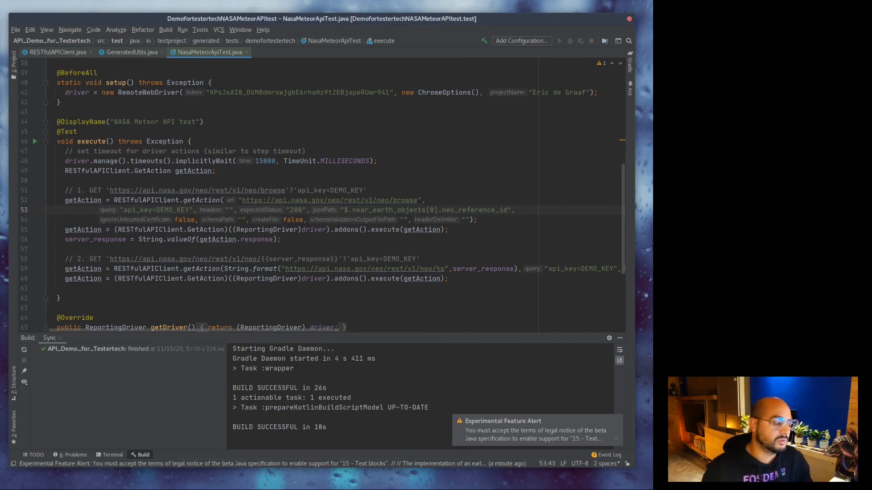
left_click(291, 288)
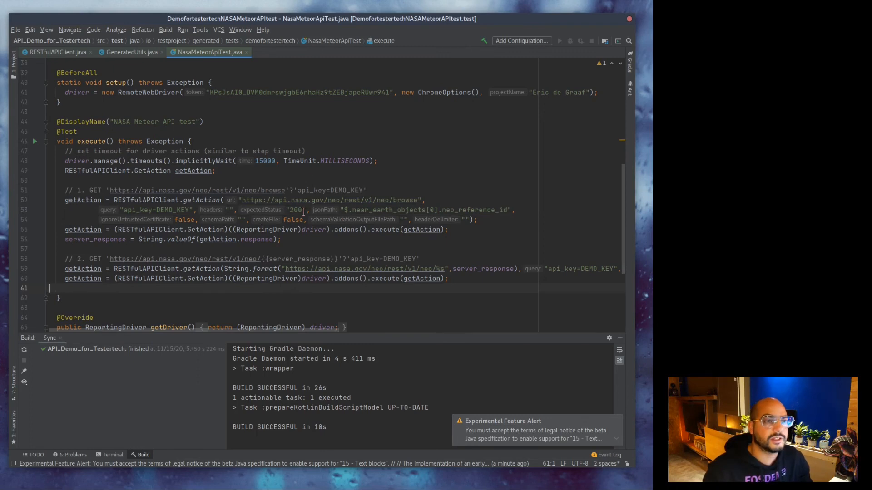
right_click(266, 229)
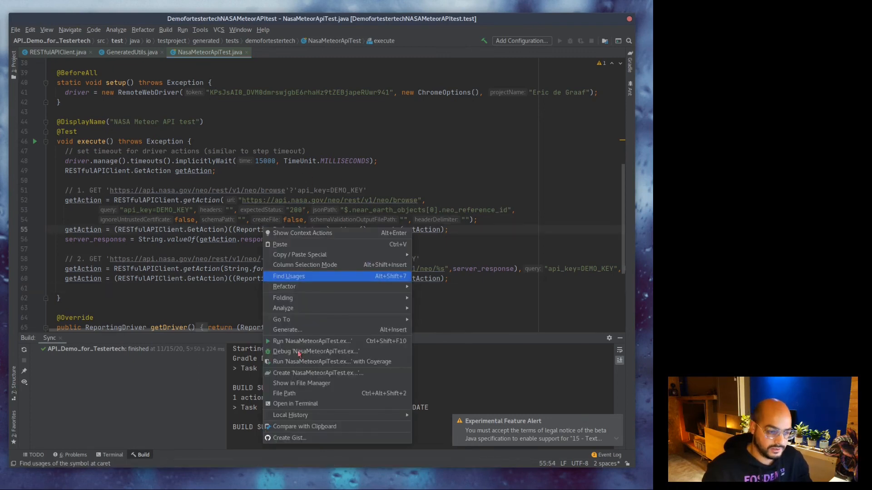
Run 'NasaMeteorApiTest.execute' and enlarge the output showing the failed build.
left_click(298, 342)
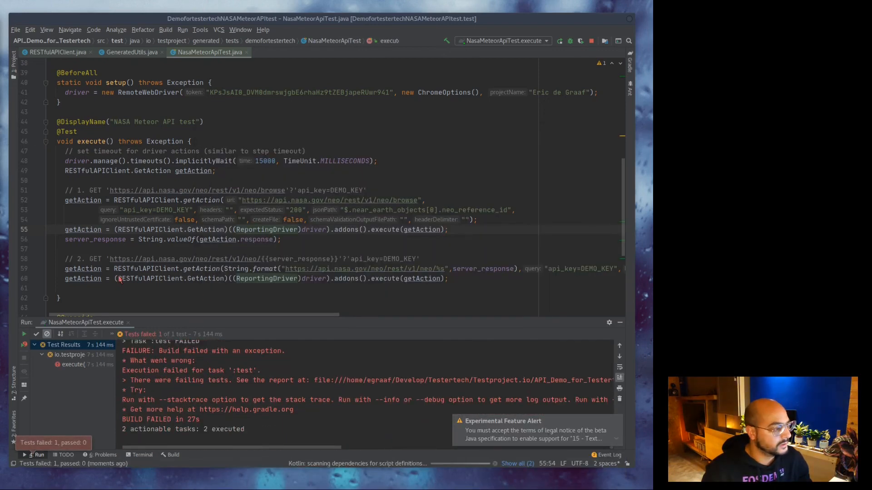
left_click_drag(288, 324, 272, 170)
Read the IllegalArgumentException message and stack trace in the Run output.
scroll(434, 350, "up", 5)
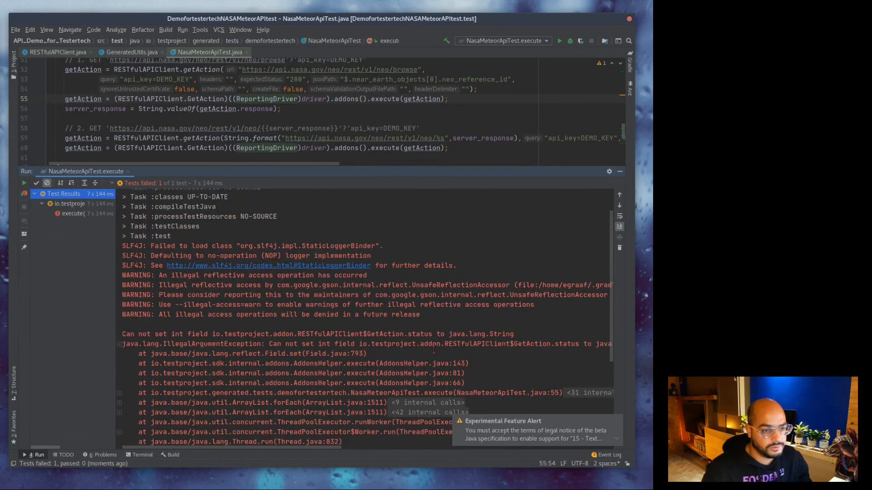
scroll(433, 350, "up", 2)
scroll(364, 376, "down", 5)
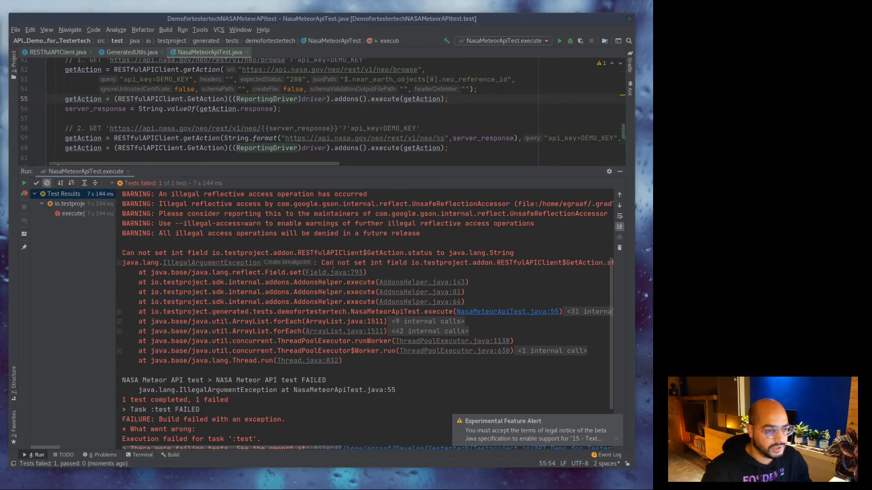
left_click_drag(322, 262, 459, 263)
left_click(459, 264)
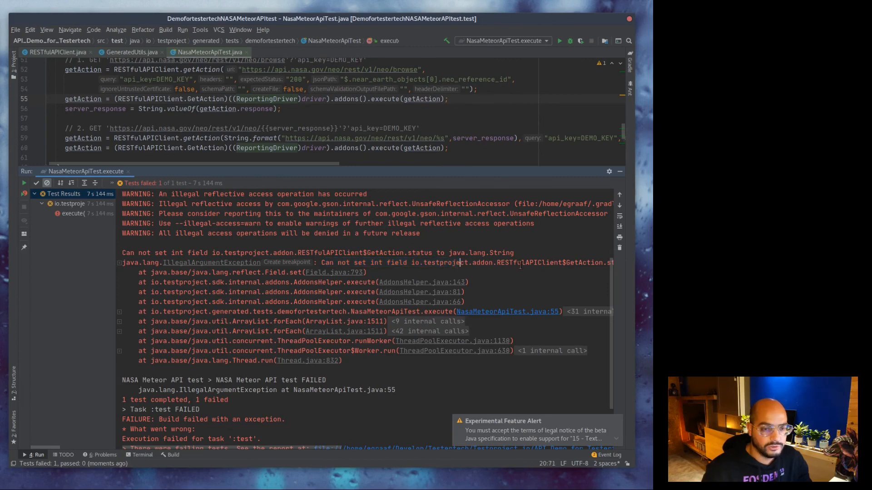
key("ctrl+Right")
key("ctrl+Right")
key("ctrl+Right")
key("ctrl+Right")
key("ctrl+Right")
key("ctrl+Right")
key("ctrl+Right")
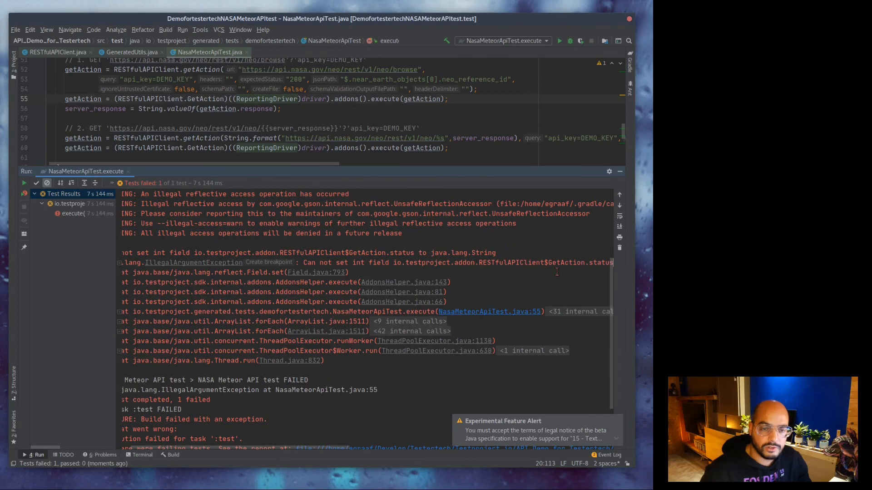
key("Right")
key("Right")
key("Right")
key("Right")
key("Right")
key("End")
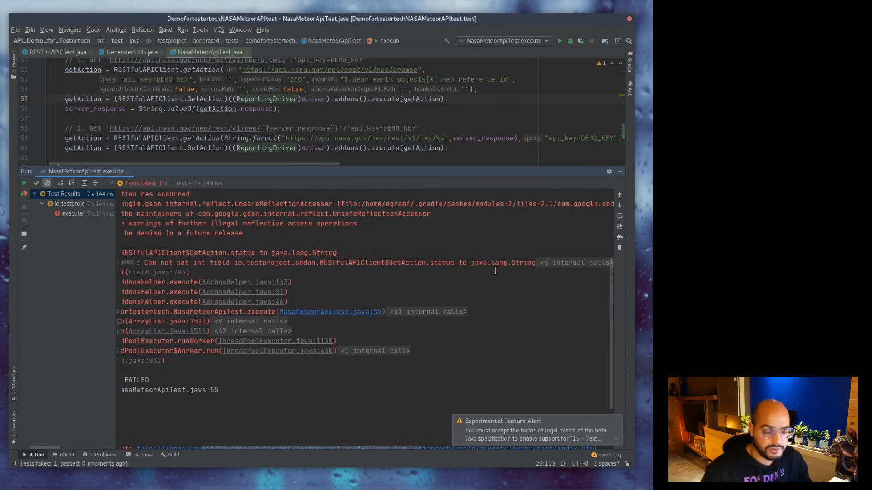
left_click(291, 331)
key("Home")
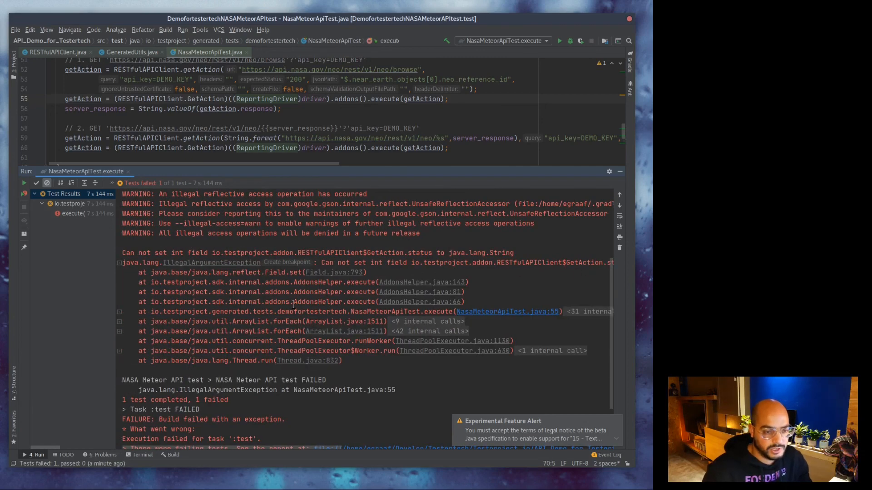
Follow the trace to the failing execute call on line 55, then to AddonsHelper.java line 143.
left_click(513, 312)
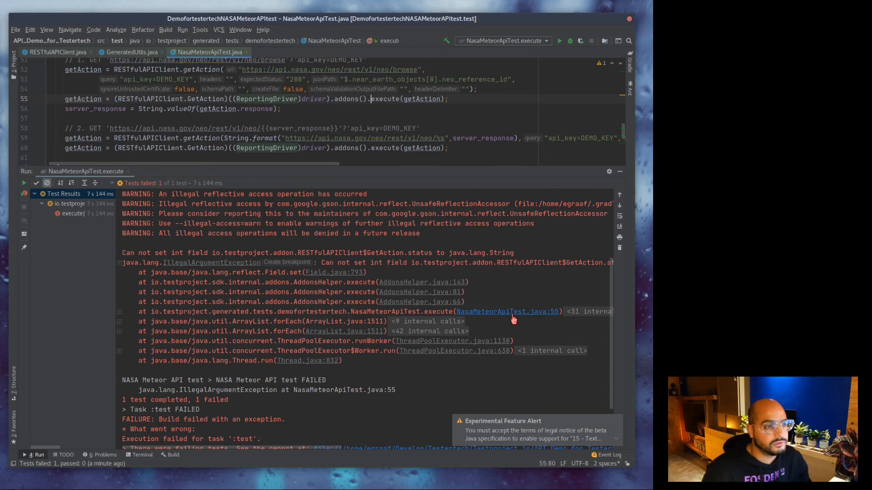
left_click(78, 99)
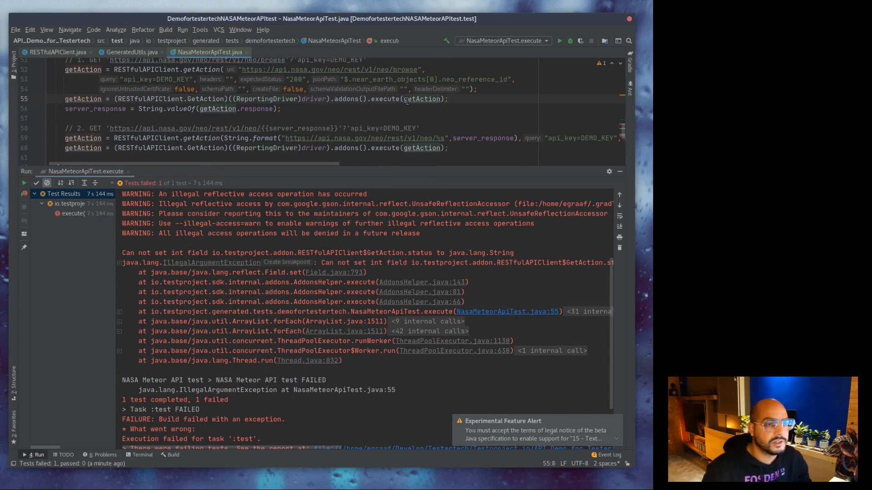
left_click_drag(450, 99, 68, 99)
left_click(442, 379)
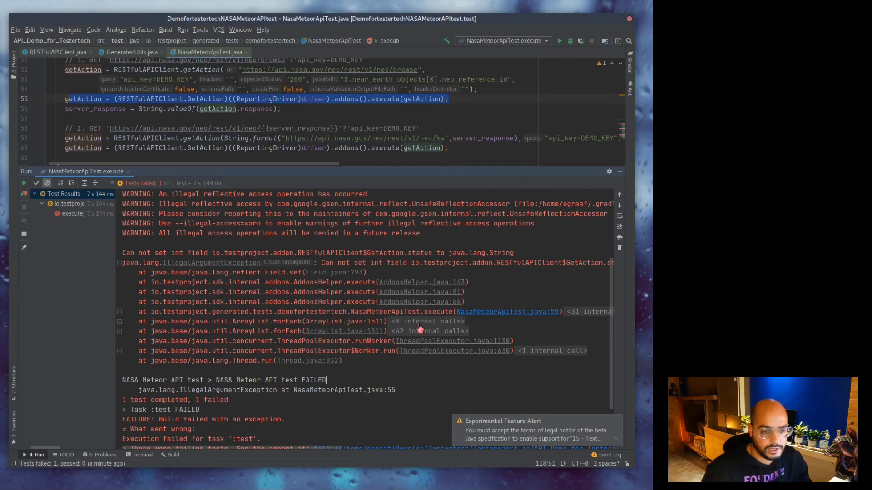
left_click(432, 282)
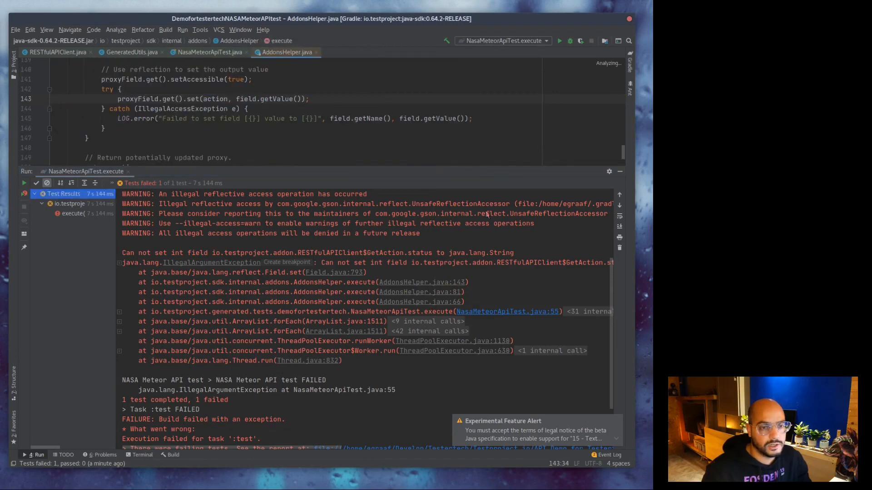
Enlarge the editor and highlight the AddonsHelper reflection code that sets the field.
left_click_drag(472, 176, 472, 346)
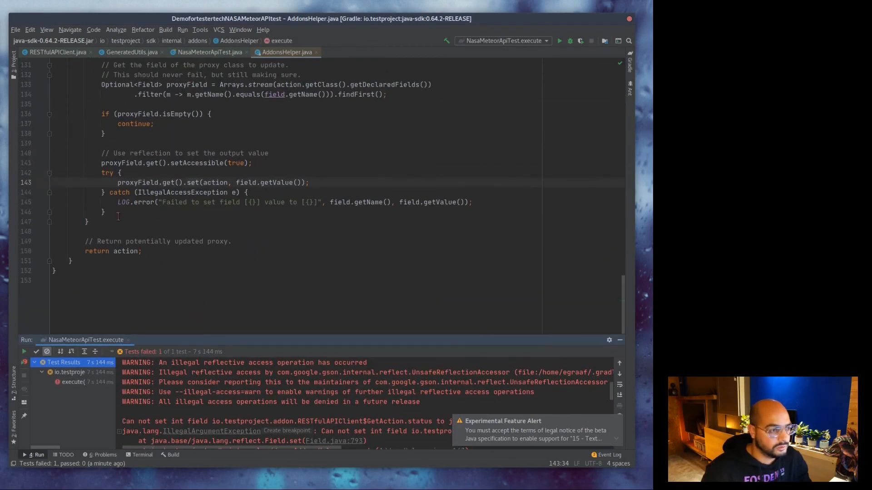
left_click_drag(116, 221, 96, 152)
left_click(257, 202)
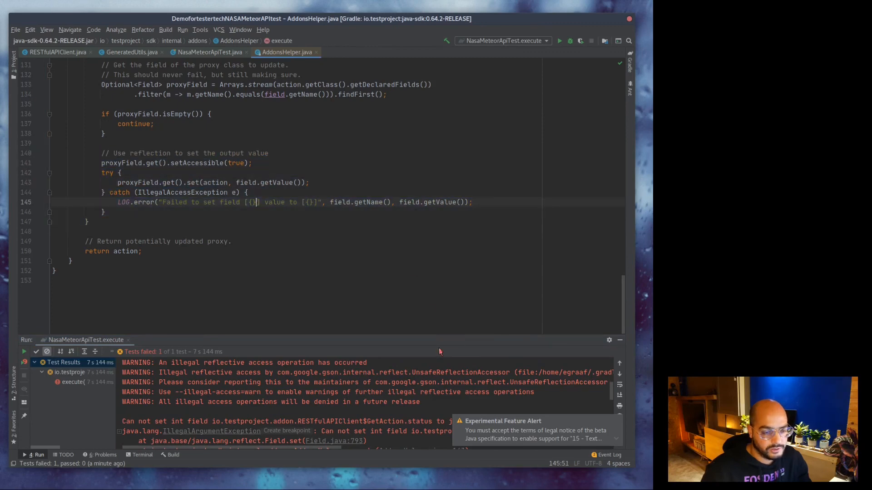
Enlarge the test output panel and scroll through the full failure stack trace.
left_click_drag(438, 340, 467, 222)
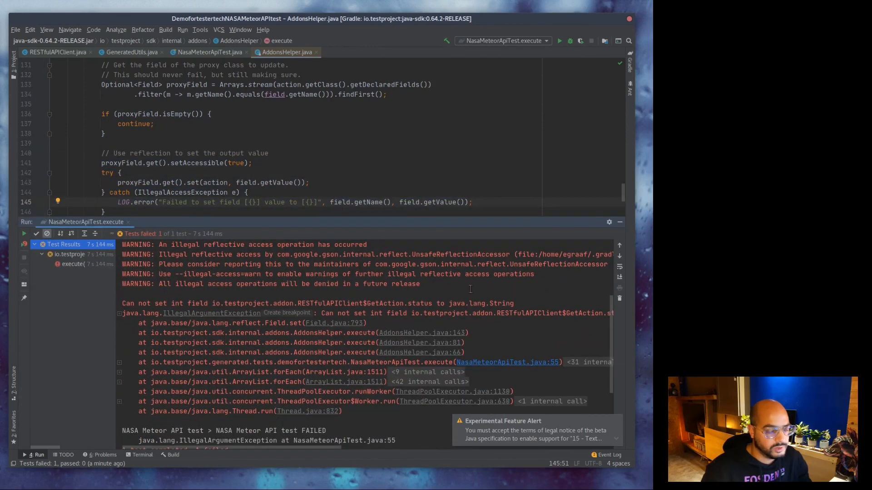
scroll(470, 289, "down", 3)
scroll(391, 336, "up", 4)
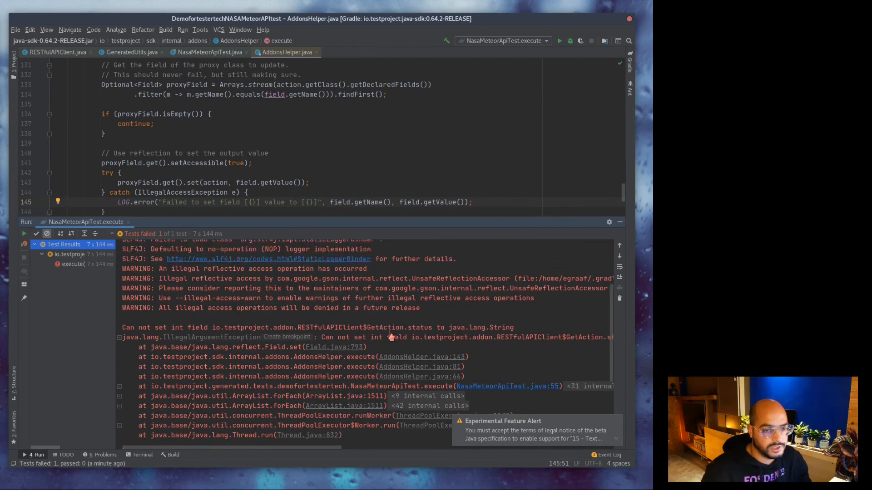
scroll(391, 336, "up", 3)
scroll(391, 336, "down", 4)
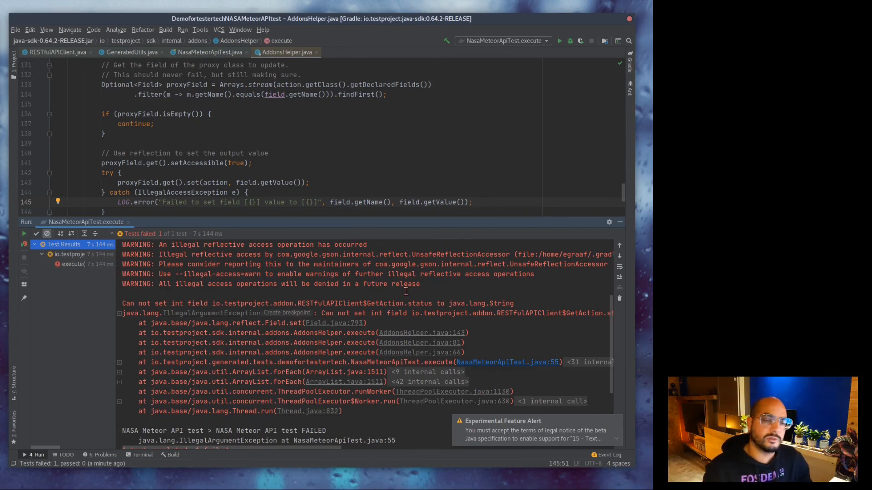
scroll(452, 165, "up", 12)
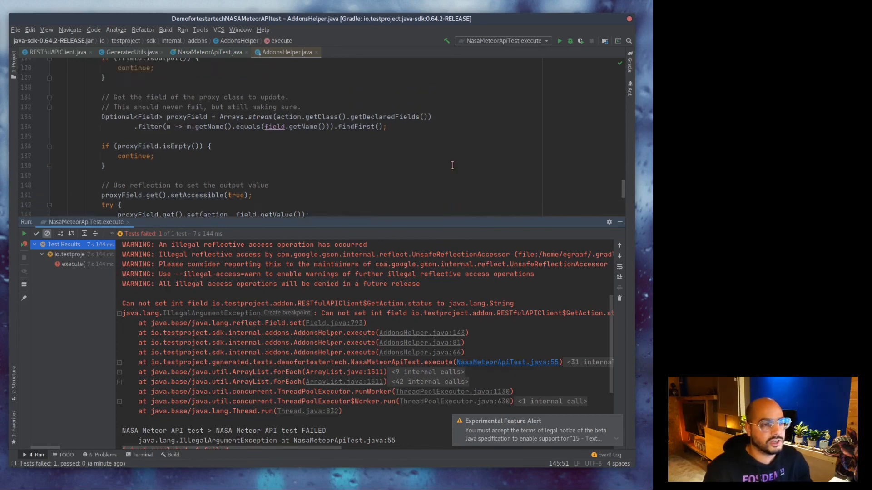
scroll(445, 162, "down", 16)
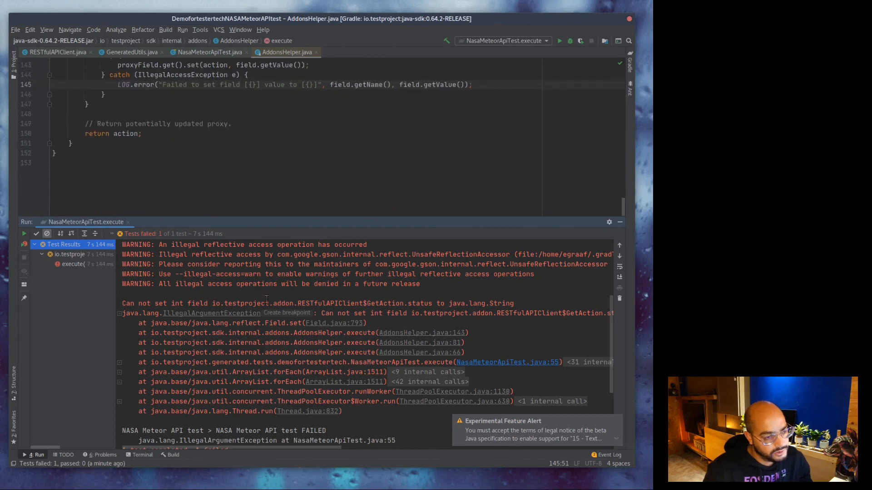
scroll(508, 326, "down", 2)
Jump to NasaMeteorApiTest.java line 55, then move IntelliJ off screen to reveal the running TestProject Agent.
left_click(511, 303)
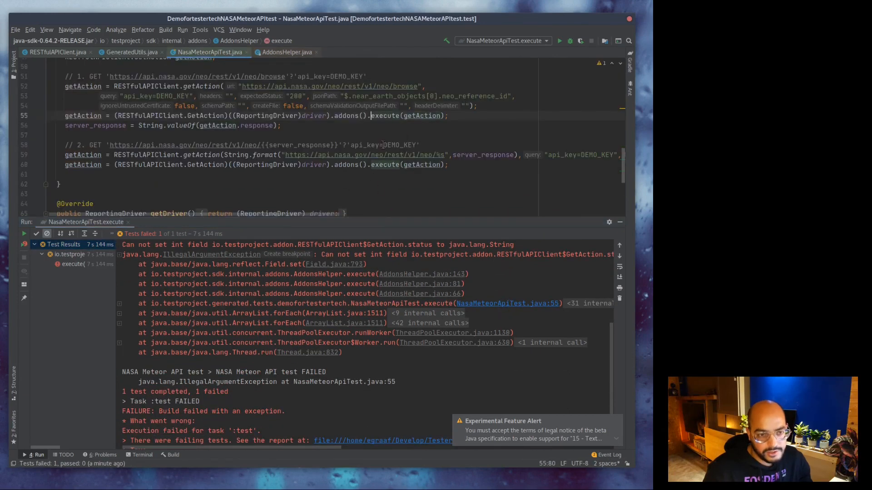
scroll(453, 158, "up", 2)
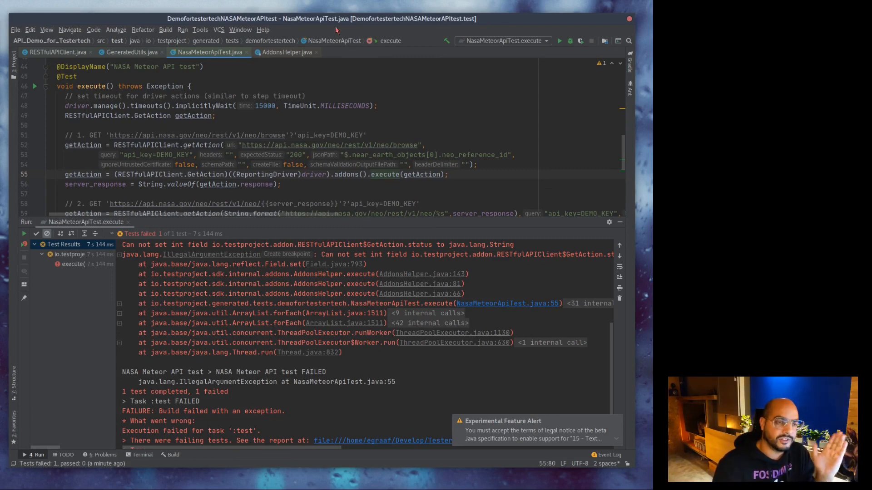
left_click_drag(337, 18, 0, 454)
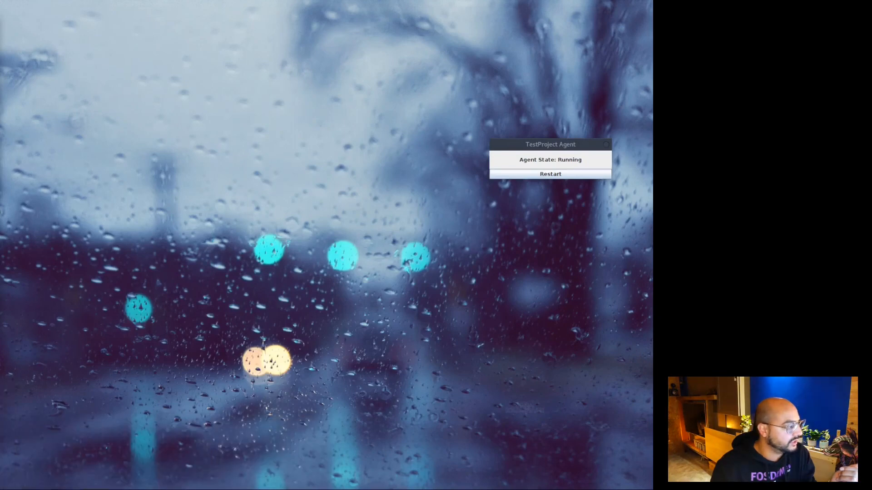
Bring the TestProject browser back, confirm silverstone is Ready in the Agents list, then go to Tests & Jobs.
left_click_drag(0, 214, 559, 15)
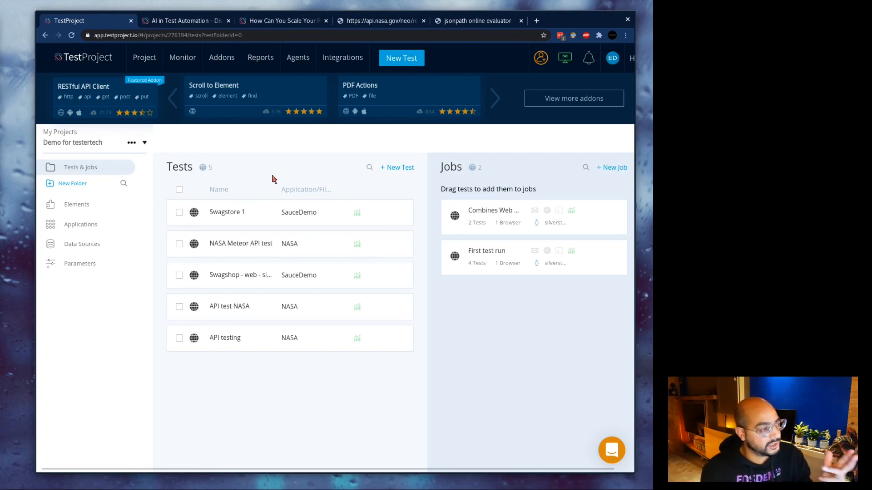
left_click(295, 60)
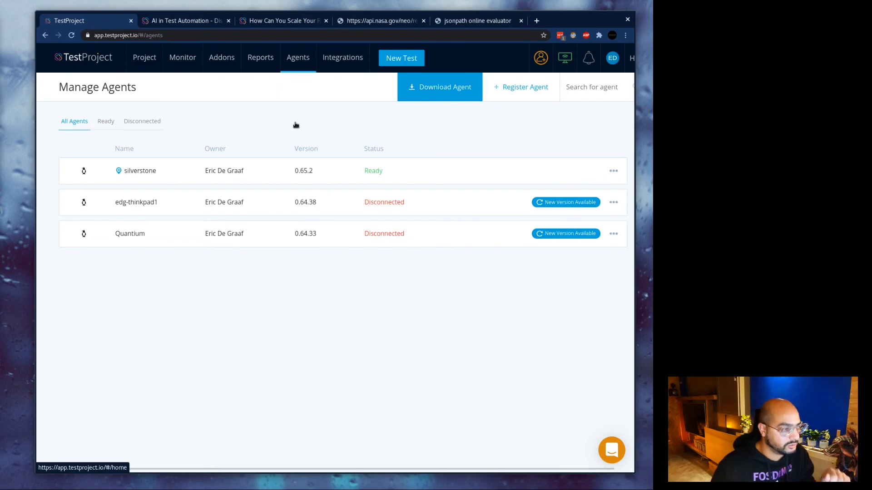
left_click(84, 57)
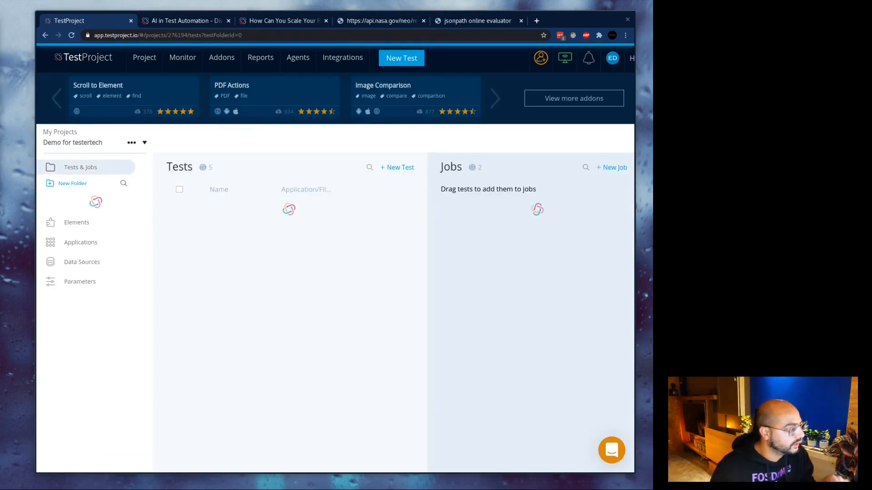